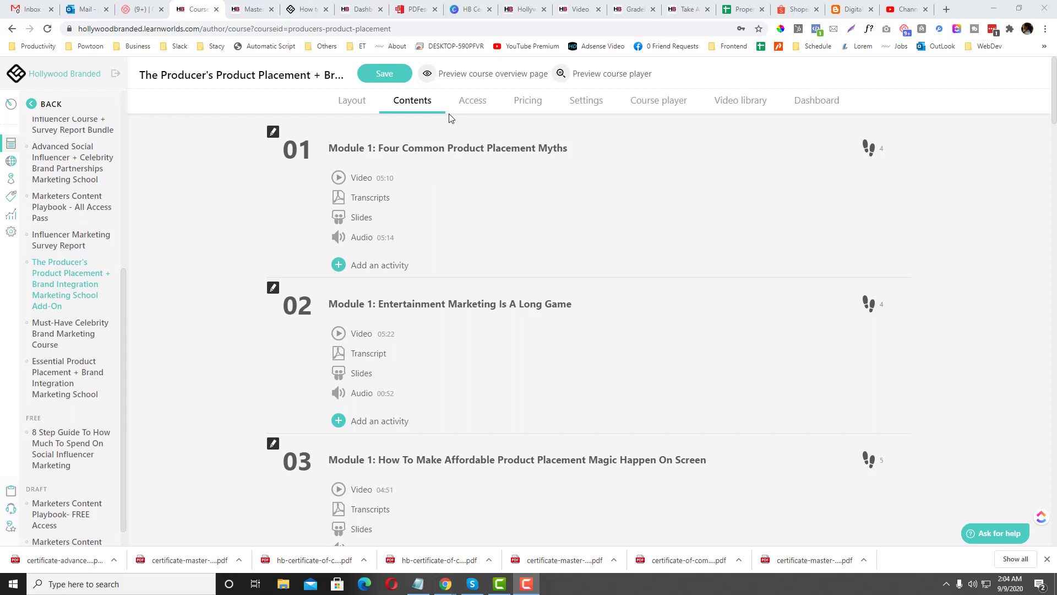
Preview the course in the player, expanding Modules 2–5 and viewing the Module 3 quiz
click(588, 75)
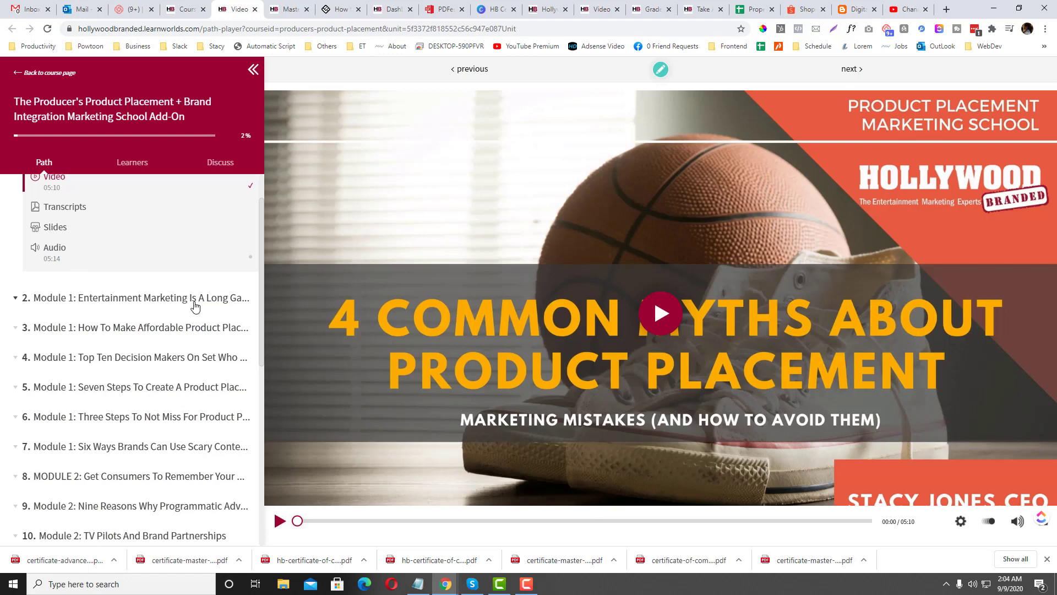
scroll(194, 300, up, 1)
click(158, 356)
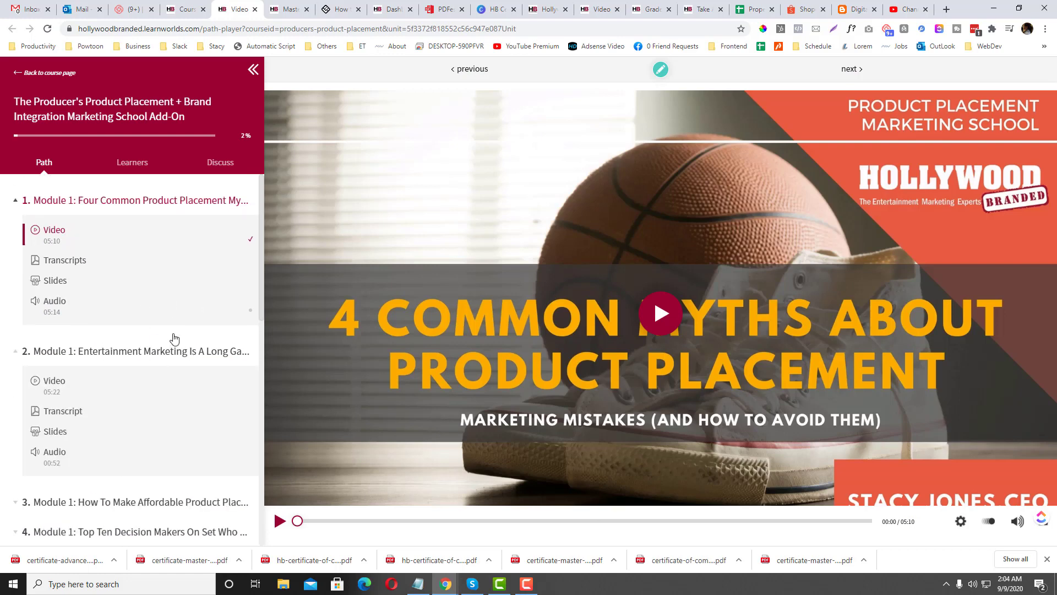
scroll(171, 348, down, 3)
click(170, 348)
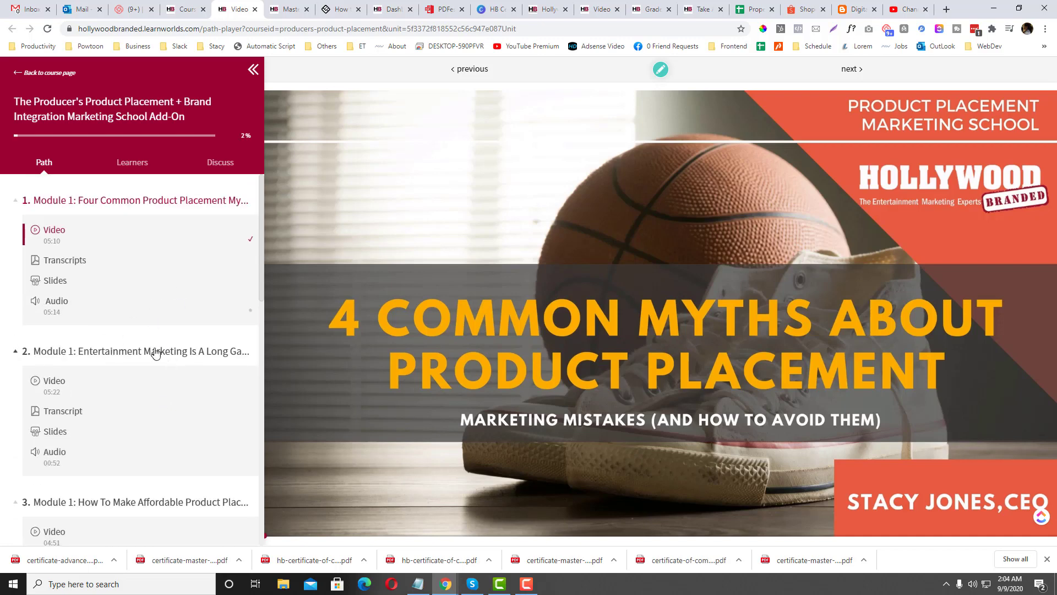
scroll(155, 353, down, 2)
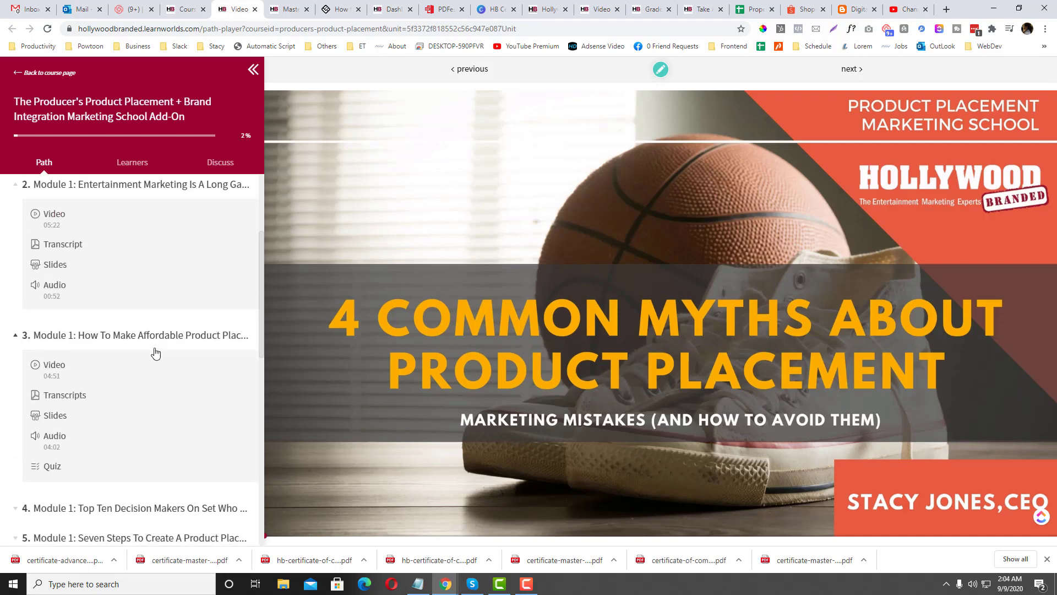
scroll(154, 353, down, 1)
scroll(155, 353, down, 1)
click(155, 353)
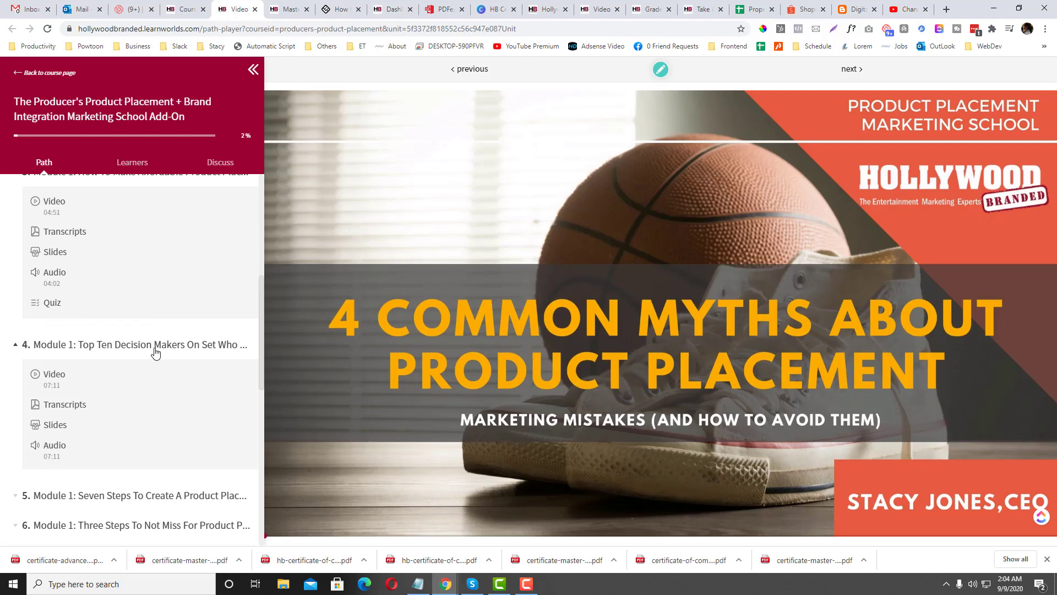
scroll(155, 353, down, 1)
click(129, 446)
scroll(153, 399, down, 3)
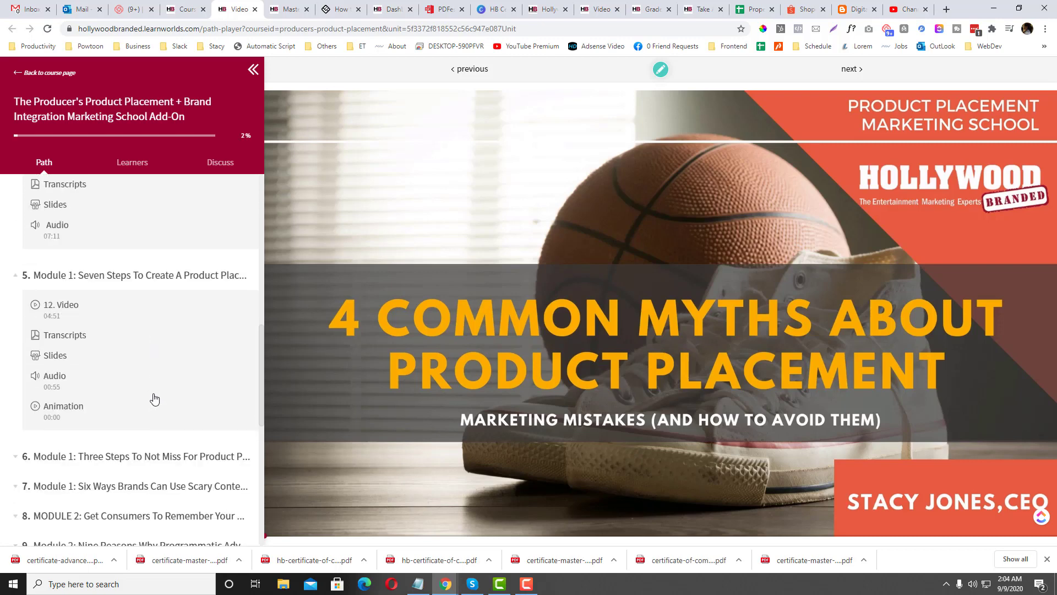
scroll(151, 396, up, 5)
scroll(136, 355, up, 3)
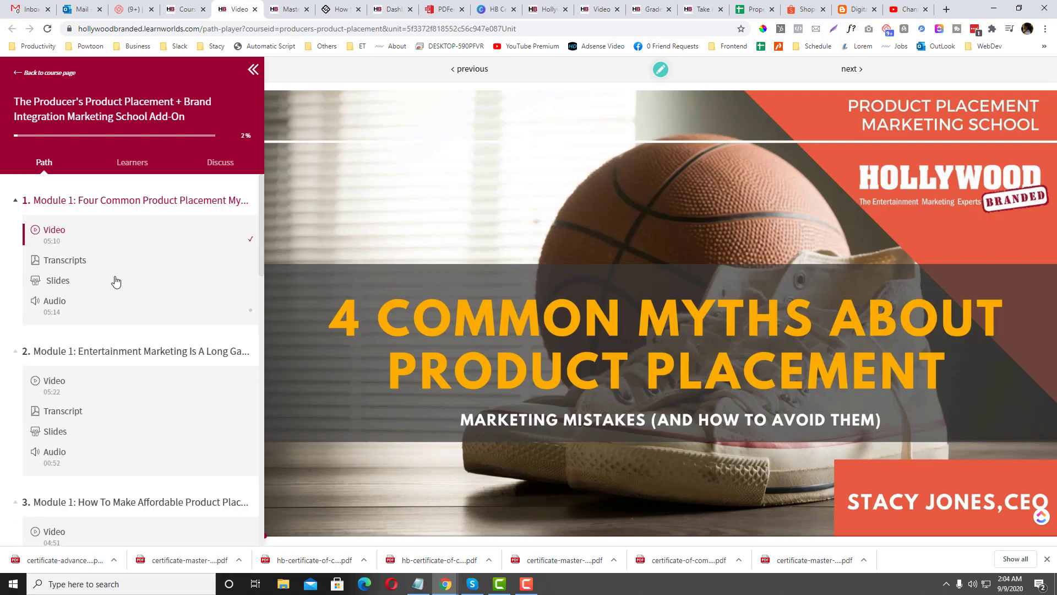
scroll(99, 334, down, 2)
scroll(98, 334, down, 2)
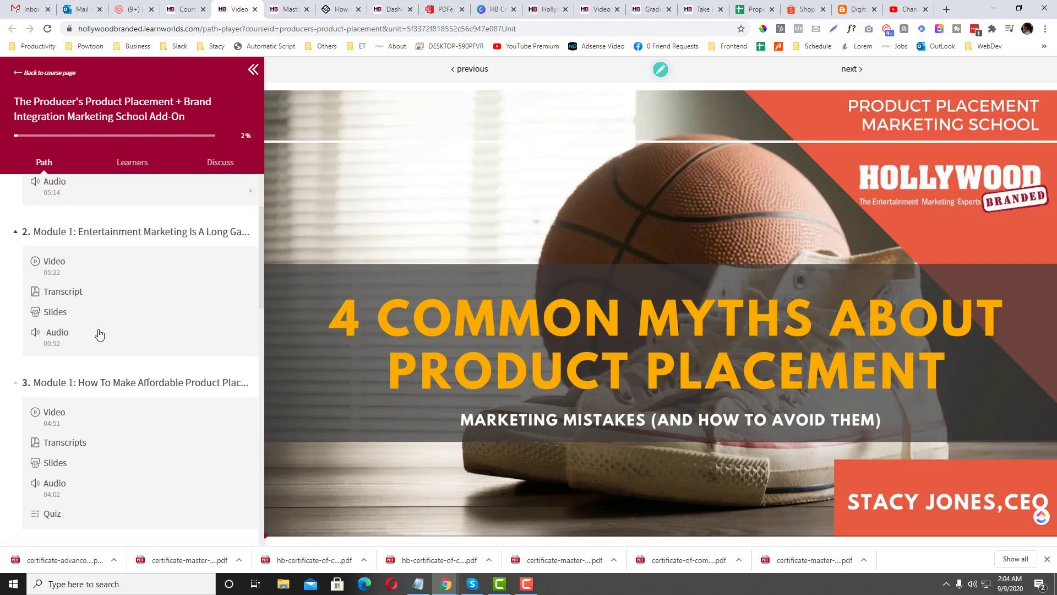
click(83, 410)
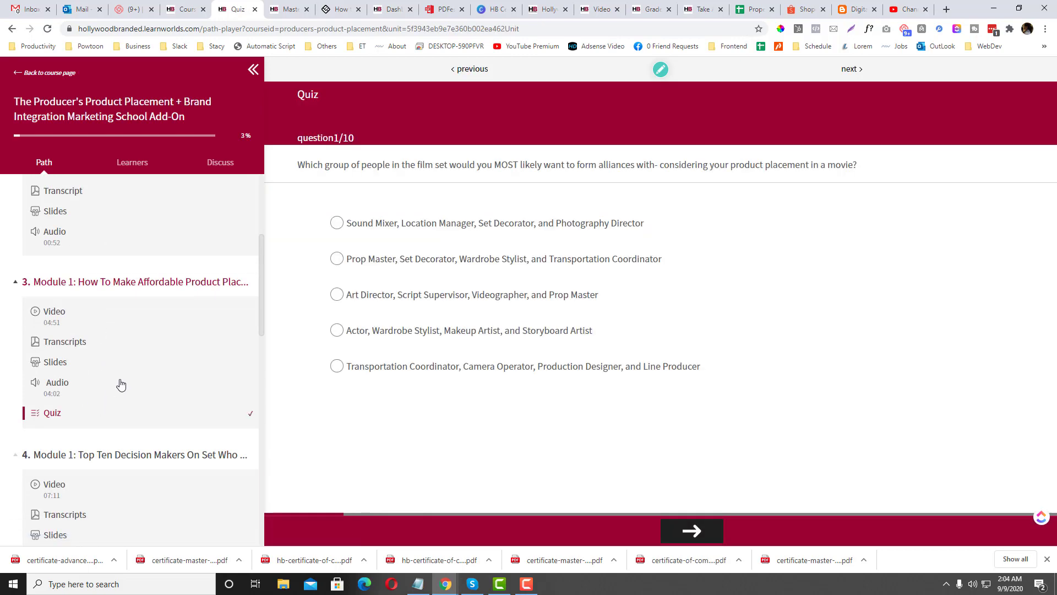
scroll(120, 384, down, 2)
scroll(120, 385, down, 4)
scroll(120, 384, down, 5)
scroll(107, 414, down, 2)
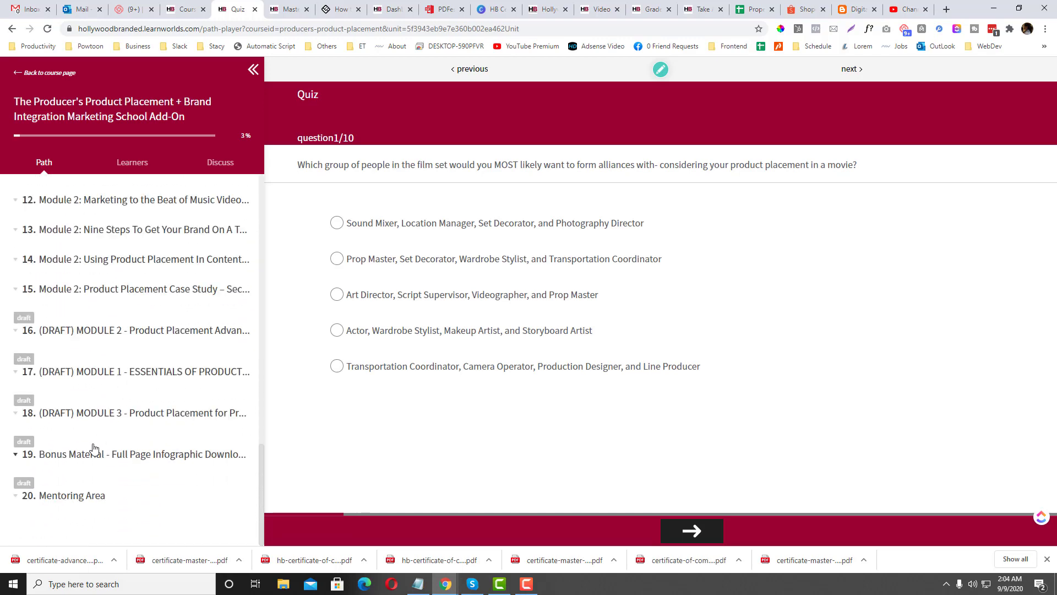
scroll(136, 405, up, 4)
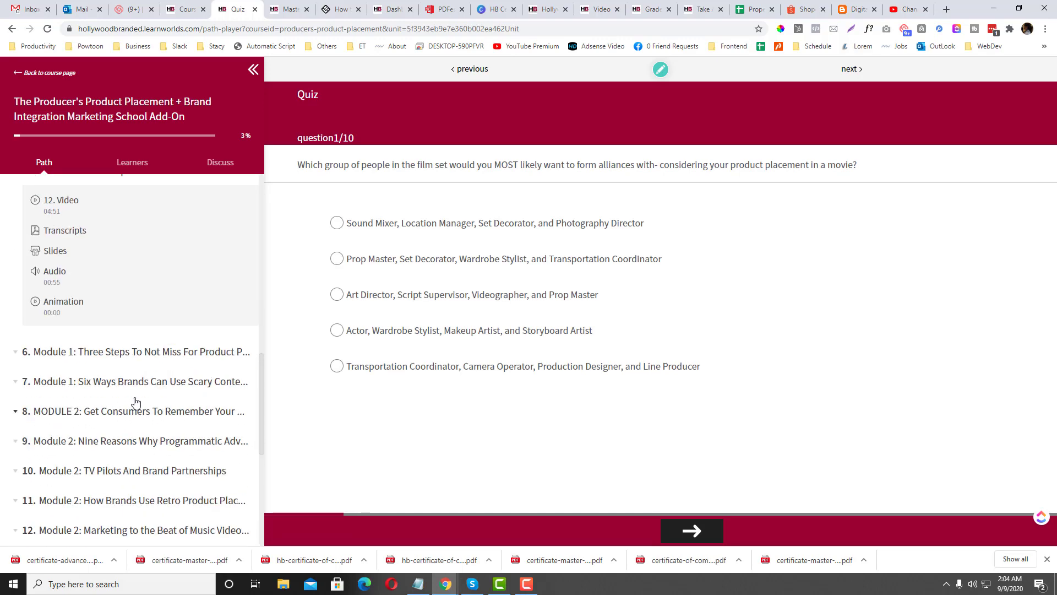
scroll(108, 451, down, 4)
click(201, 5)
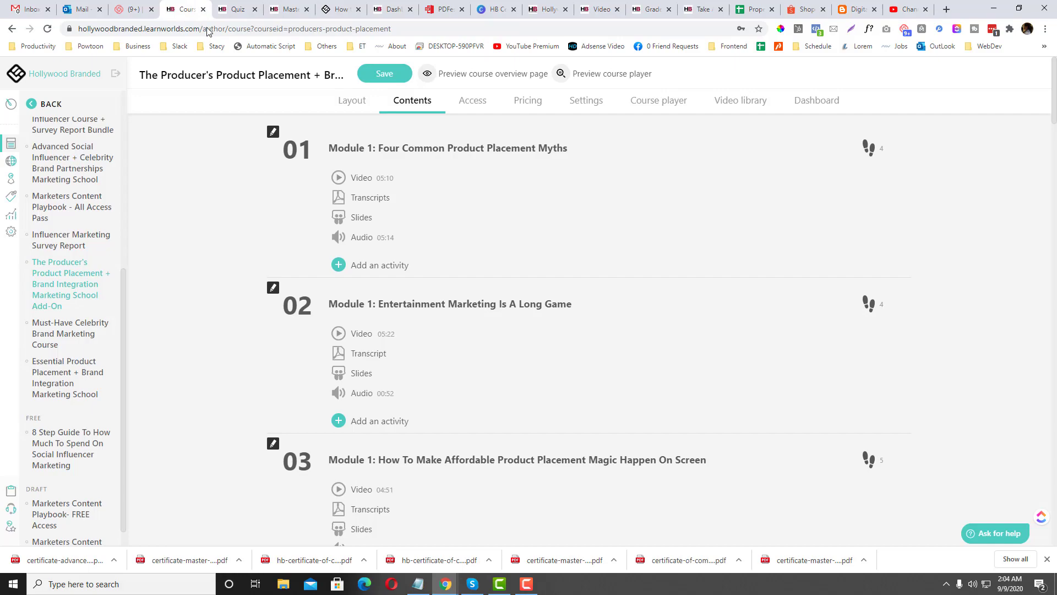
scroll(223, 335, down, 5)
scroll(223, 335, down, 4)
scroll(224, 334, down, 5)
scroll(223, 336, down, 5)
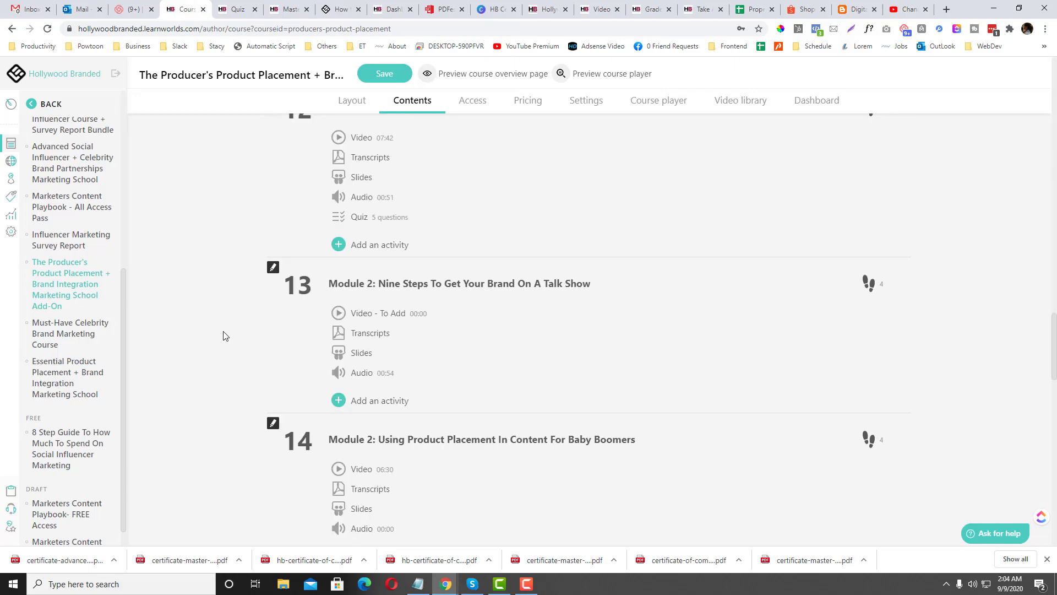
scroll(223, 335, down, 5)
scroll(224, 335, down, 2)
scroll(223, 335, down, 3)
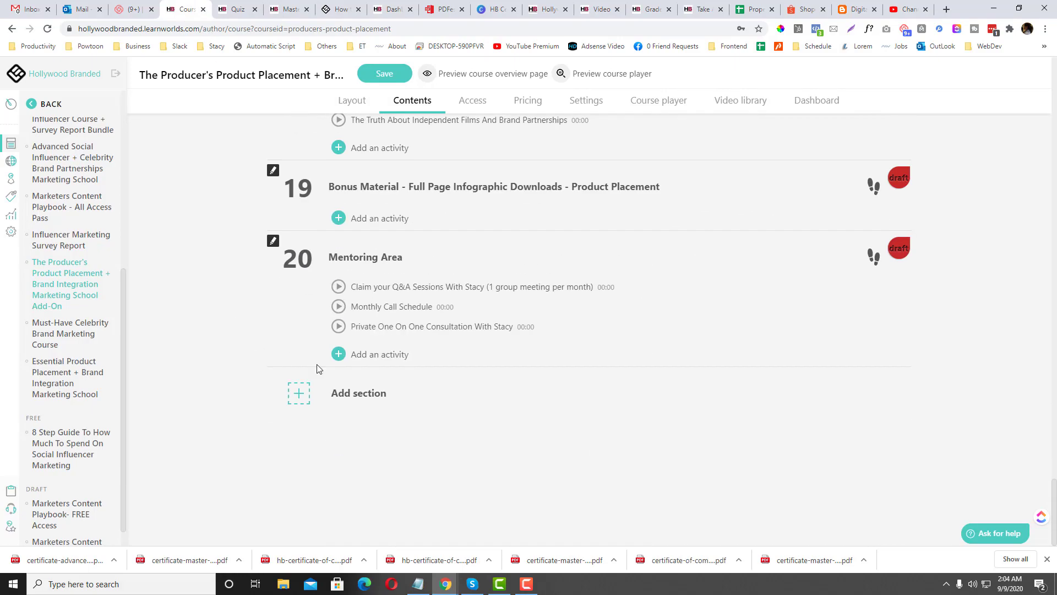
Create a new section titled Get Certified with Paid access and save it
click(354, 401)
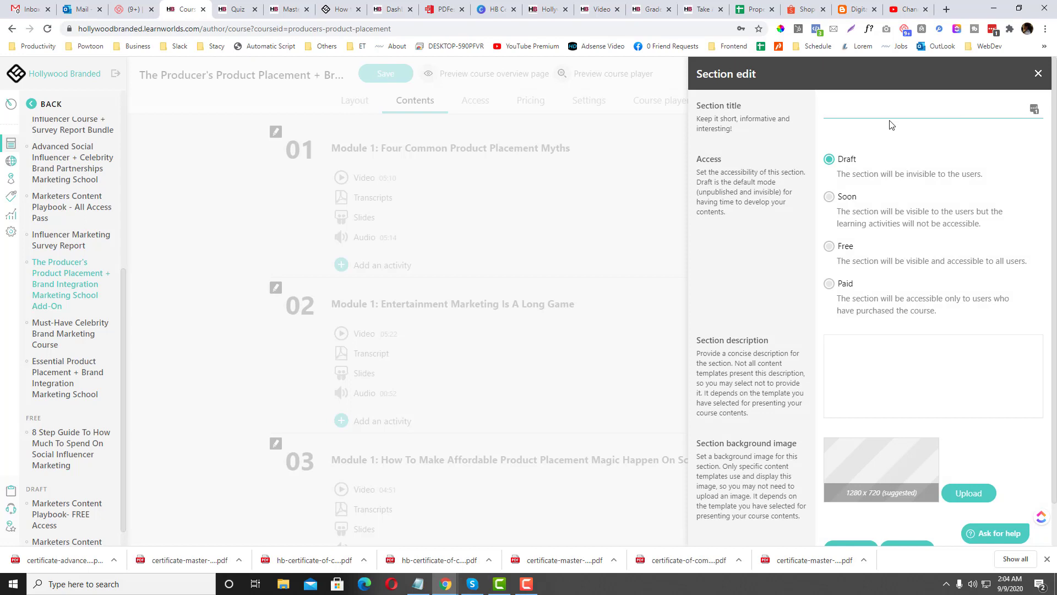
text(GetCertified)
key(ctrl+a)
click(829, 284)
scroll(850, 330, down, 2)
click(851, 502)
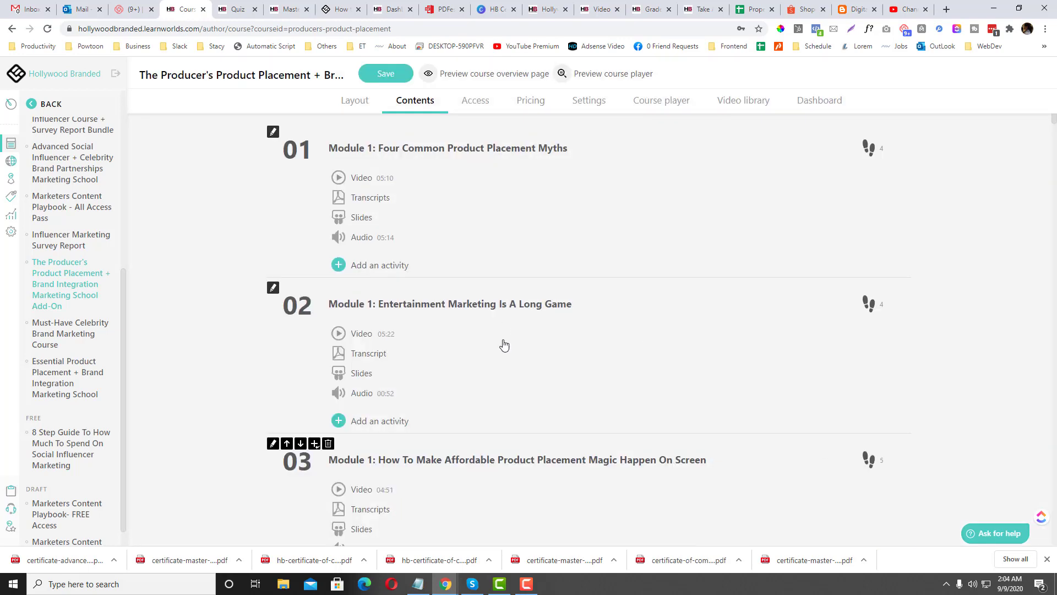
scroll(500, 351, down, 6)
scroll(492, 359, down, 7)
scroll(491, 359, down, 5)
scroll(492, 360, down, 8)
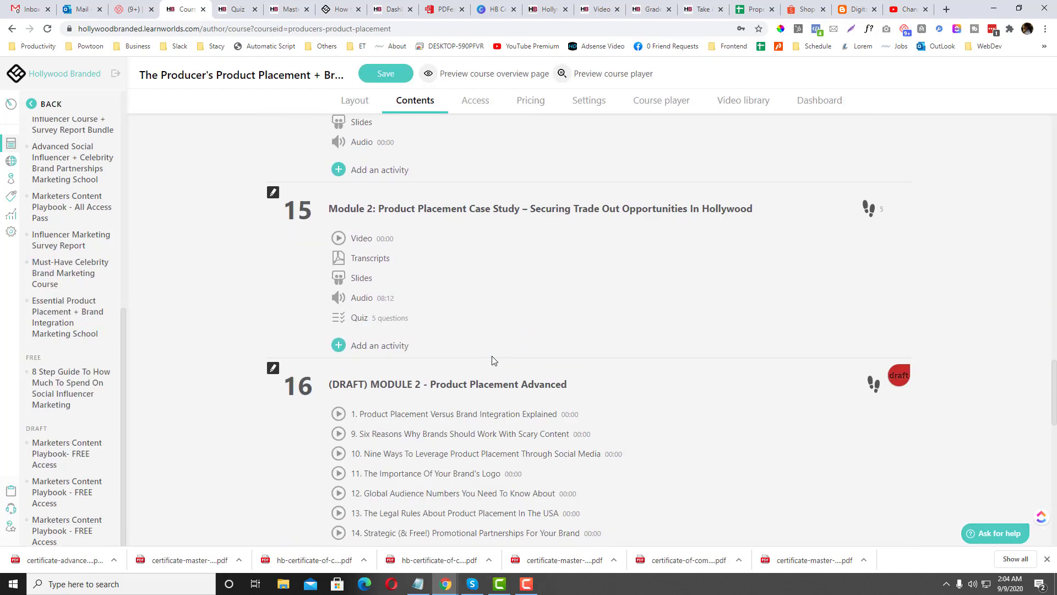
scroll(490, 359, down, 6)
scroll(491, 361, down, 6)
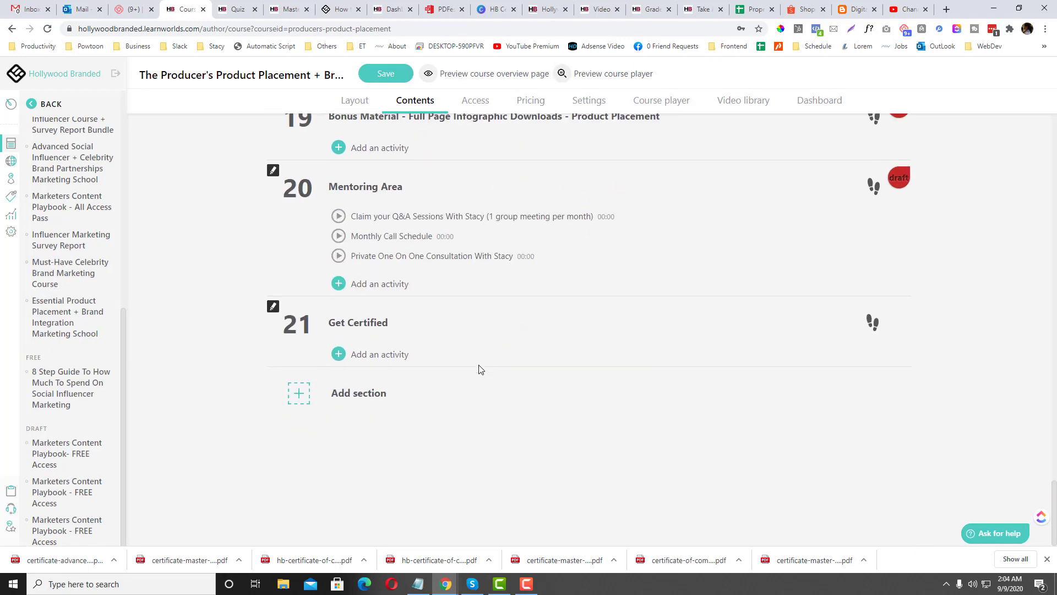
Add an activity under Get Certified named Certificate of Completion
click(380, 354)
click(538, 378)
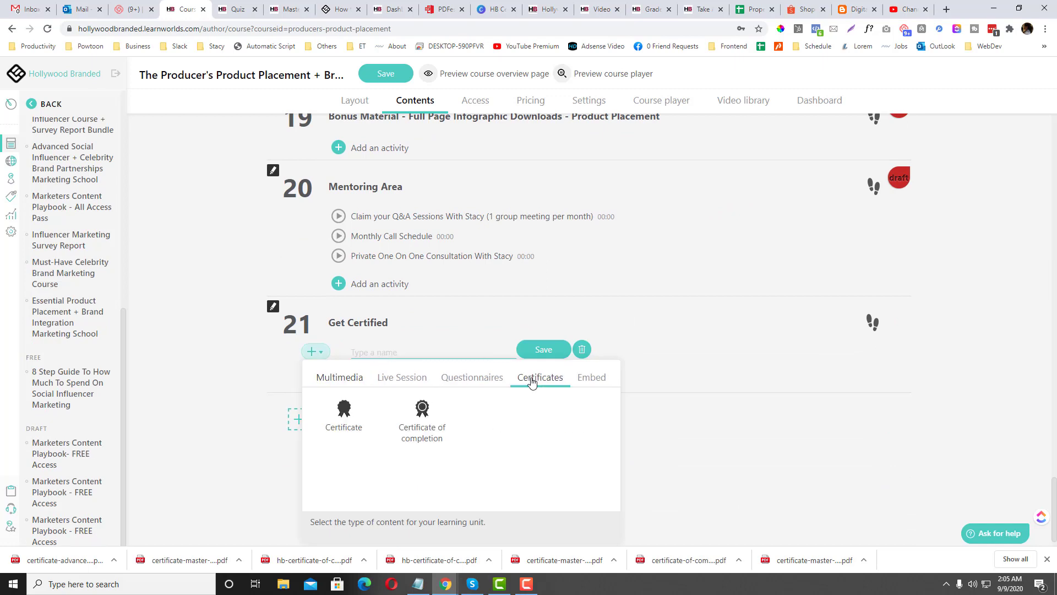
click(239, 420)
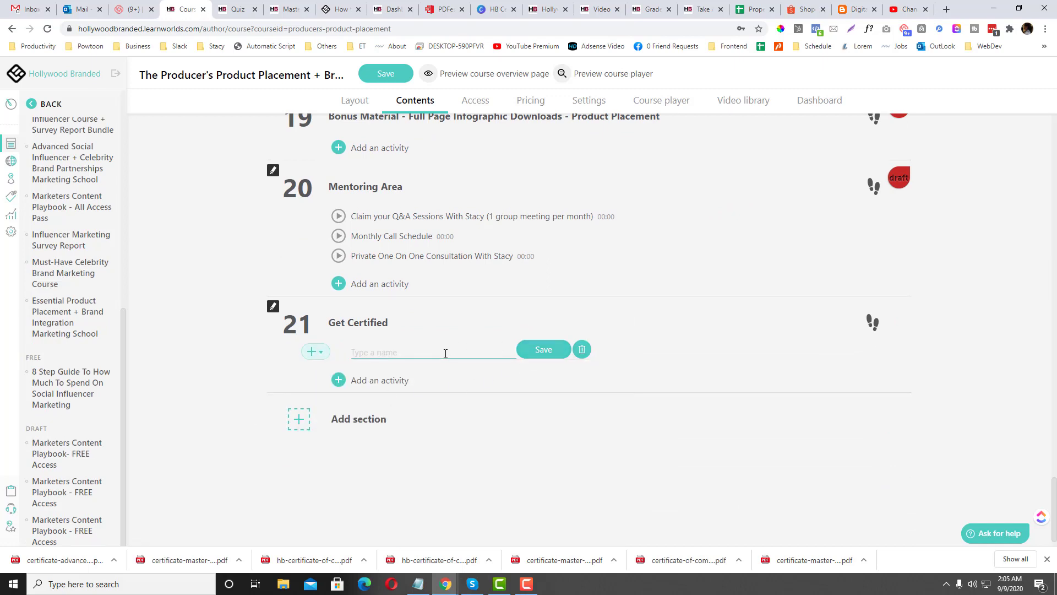
text(Certificate of Completion)
click(538, 350)
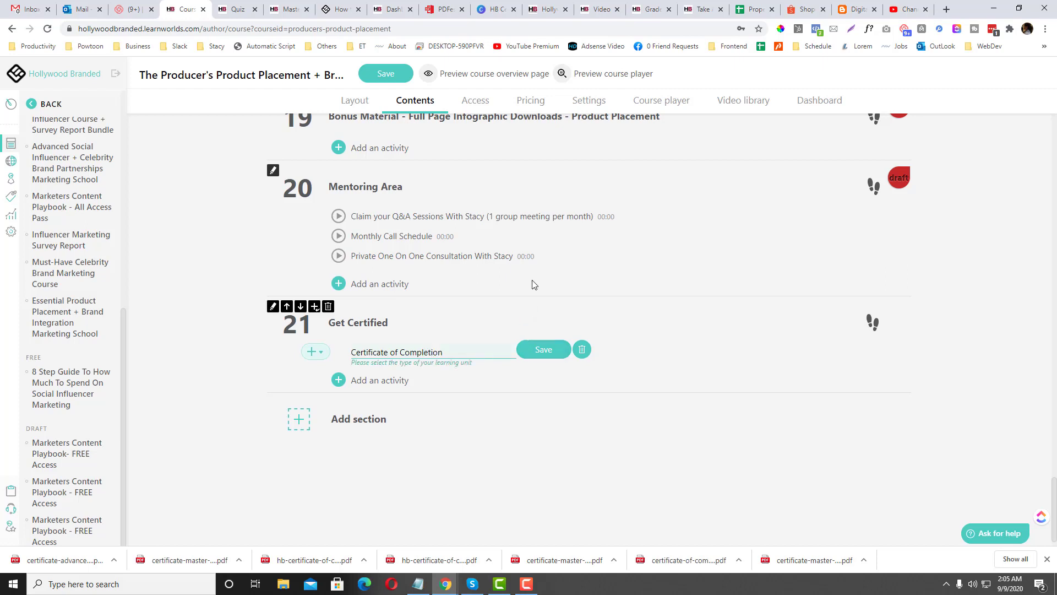
click(480, 351)
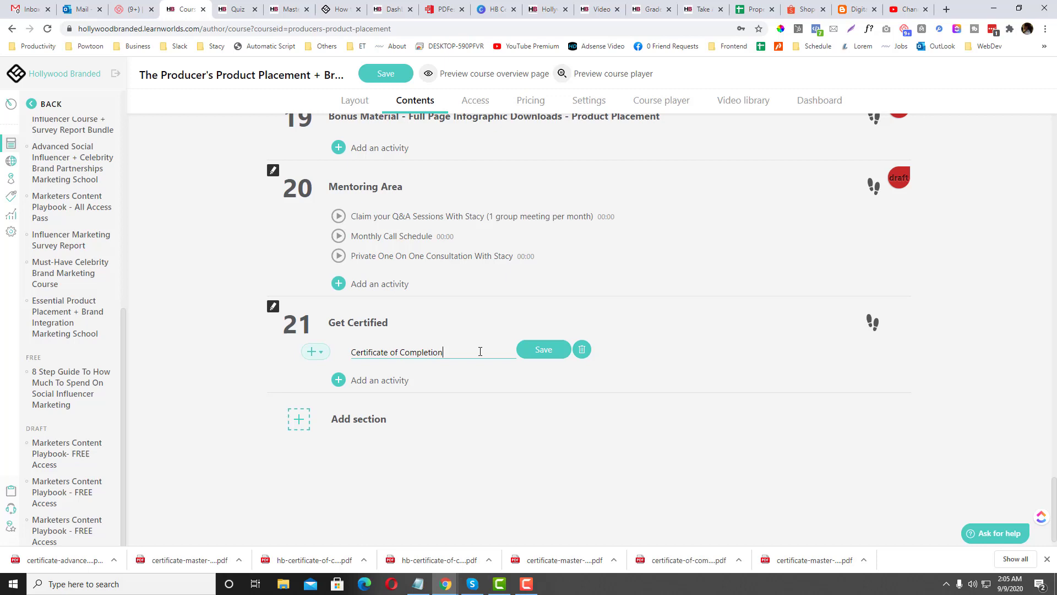
Set the activity type to Certificates > Certificate of completion and save it
drag(411, 351, 390, 353)
click(329, 355)
click(327, 358)
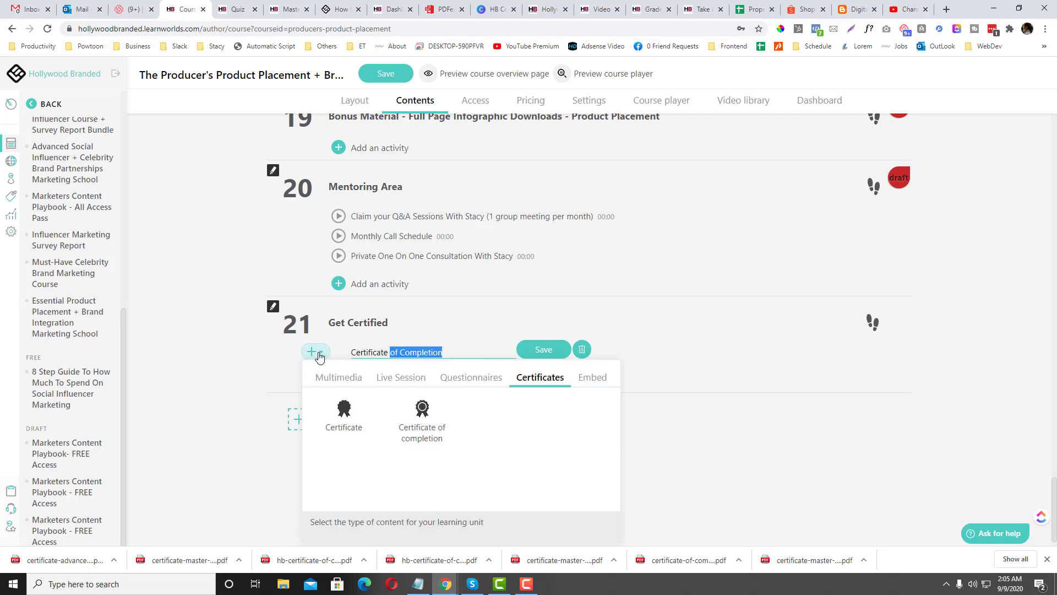
click(536, 387)
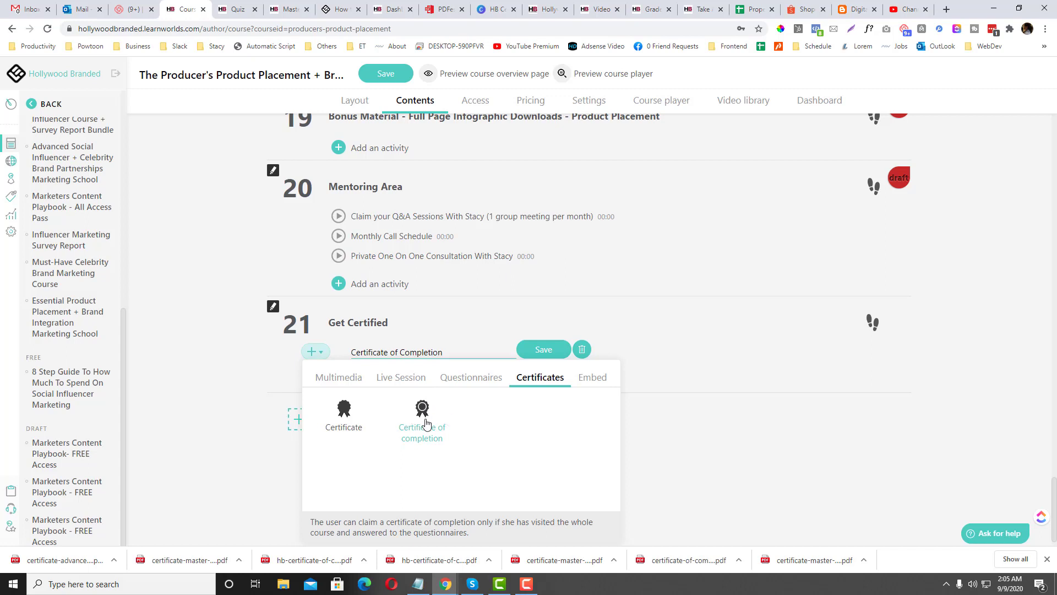
click(424, 422)
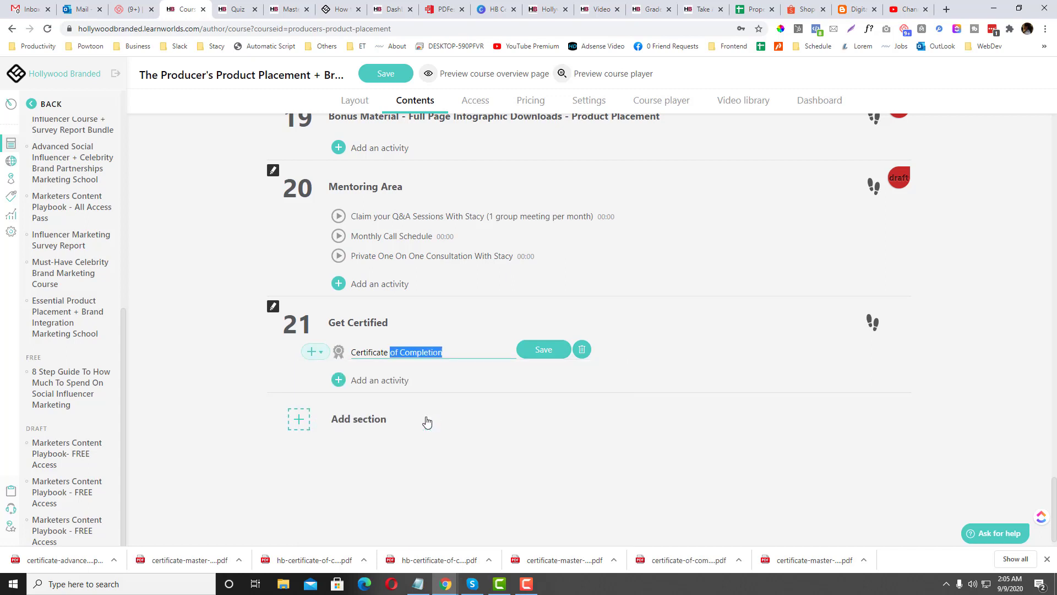
click(535, 347)
Enable LinkedIn, Twitter and Facebook sharing on the certificate, then save it and the course
click(465, 352)
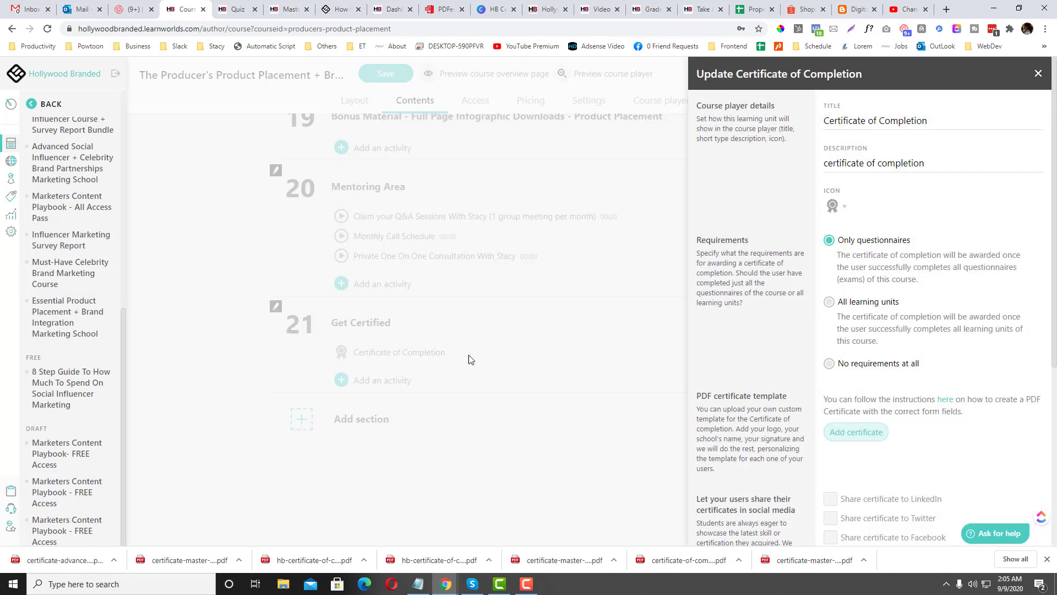
scroll(881, 308, down, 1)
scroll(878, 311, down, 1)
scroll(877, 311, up, 2)
scroll(877, 310, down, 1)
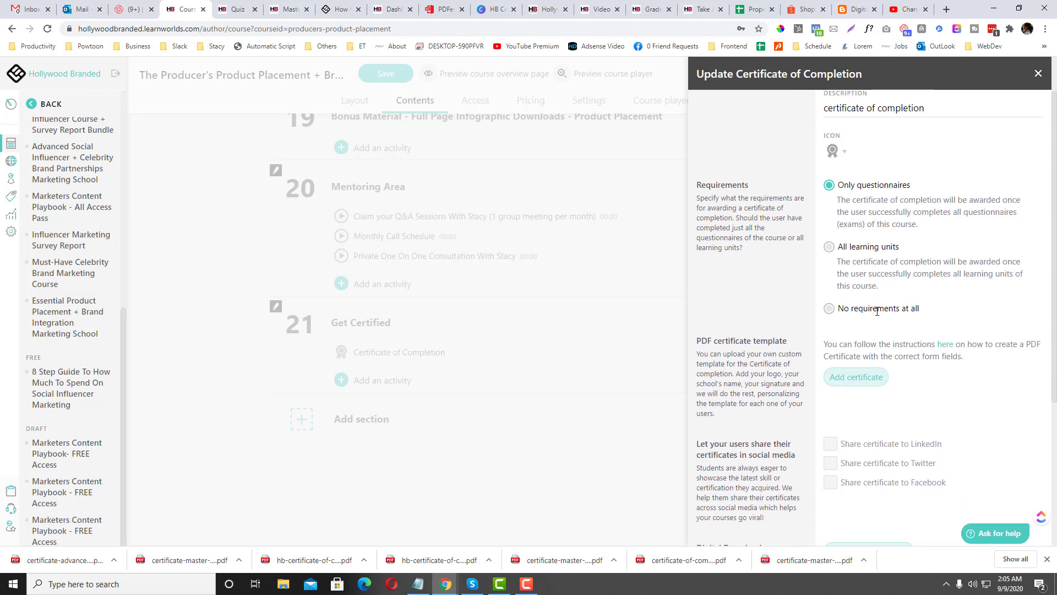
scroll(877, 310, up, 1)
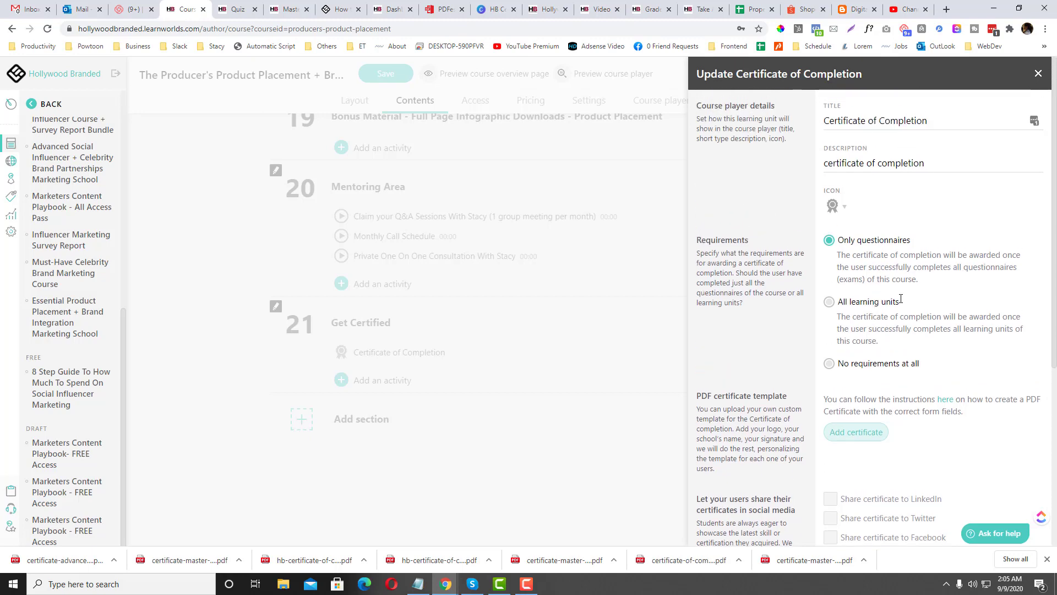
scroll(874, 321, down, 1)
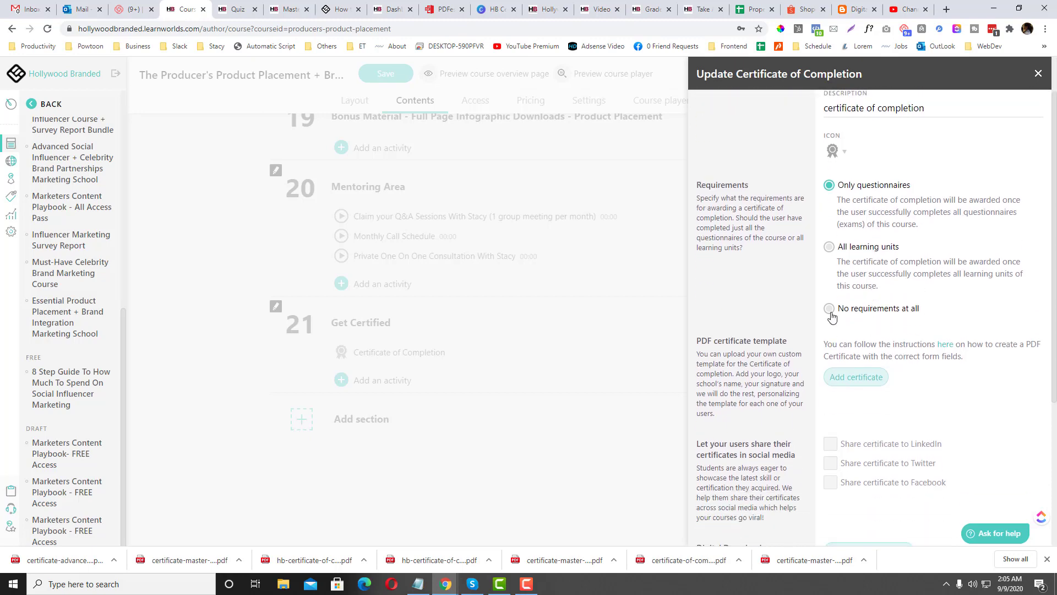
scroll(843, 415, down, 2)
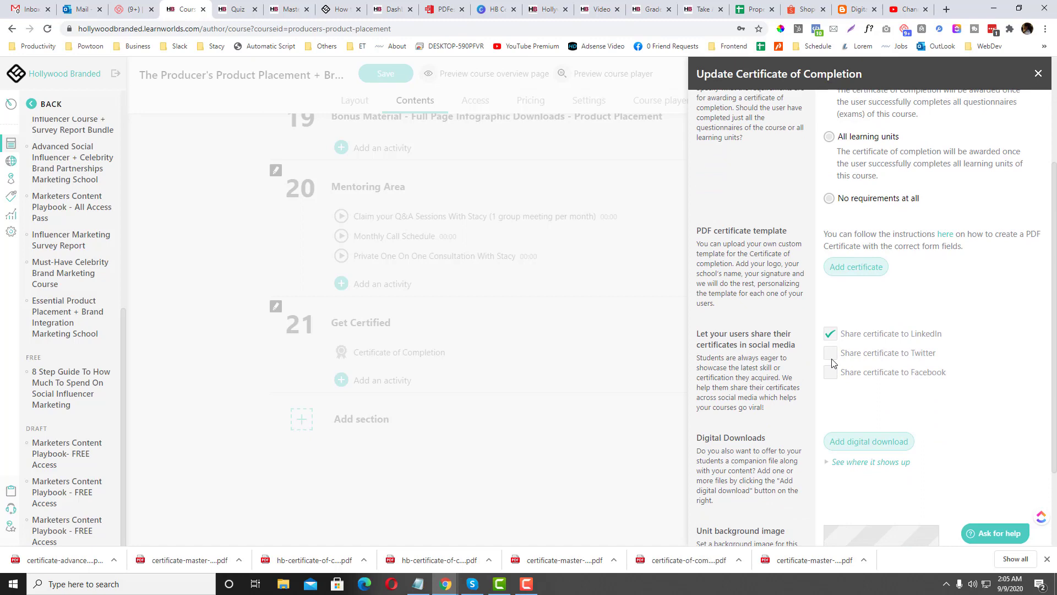
click(830, 353)
click(830, 371)
scroll(857, 372, down, 1)
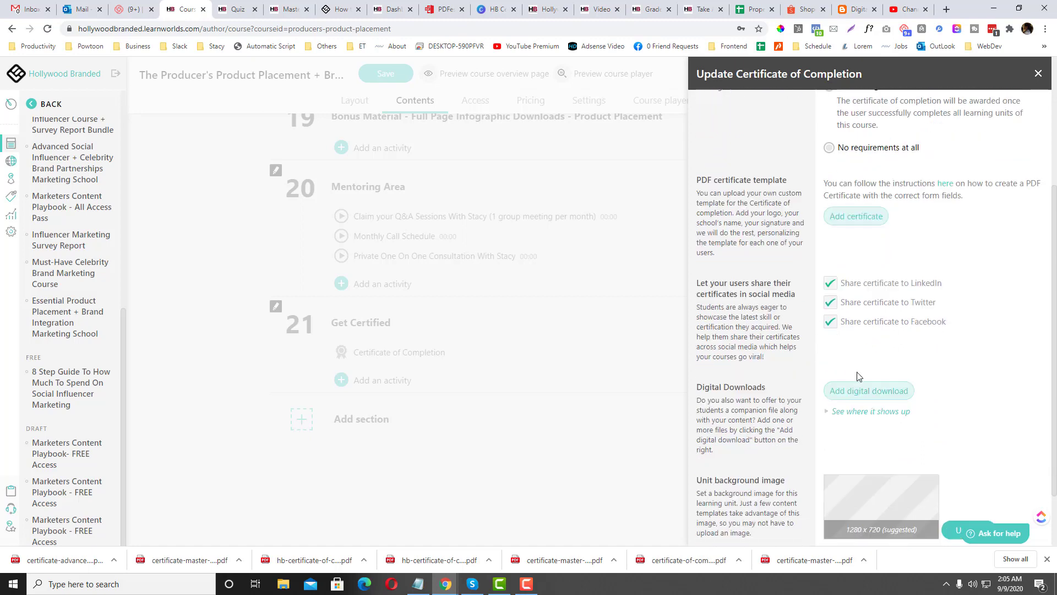
scroll(857, 374, down, 1)
scroll(885, 352, up, 3)
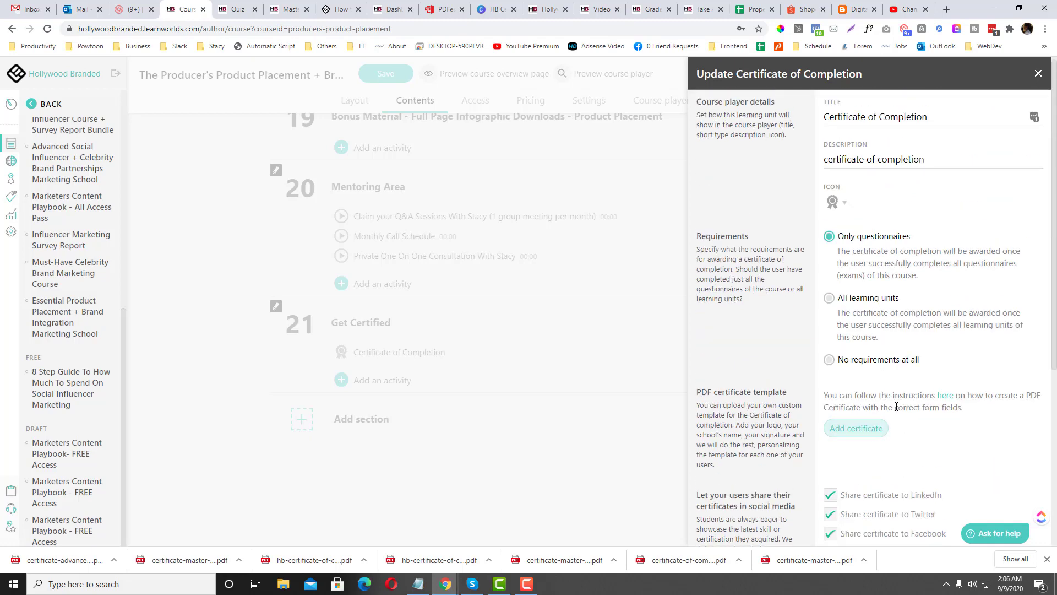
scroll(882, 407, down, 1)
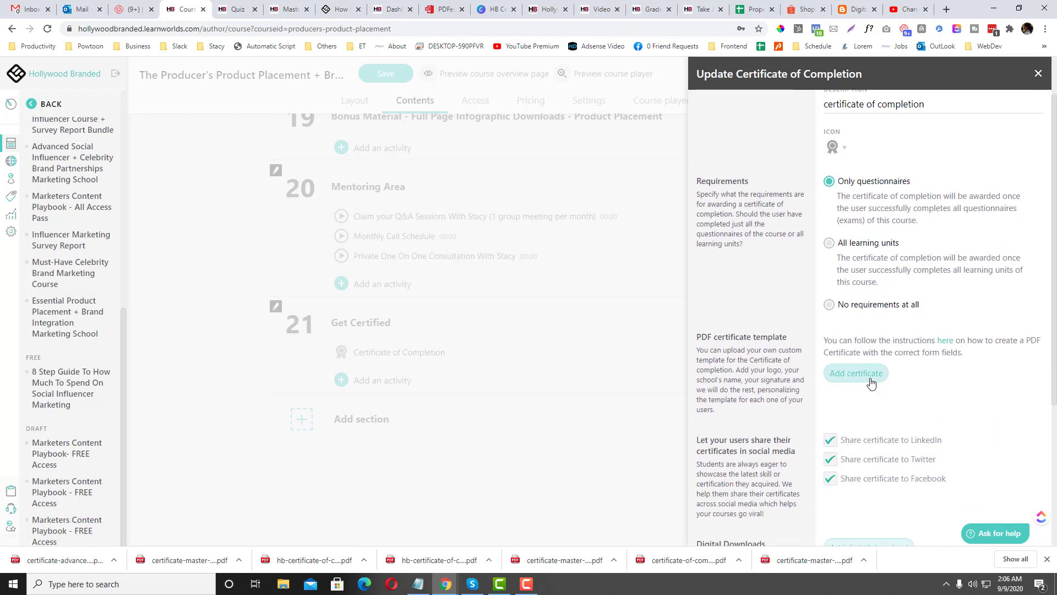
scroll(870, 377, down, 1)
scroll(867, 444, down, 1)
scroll(876, 429, down, 1)
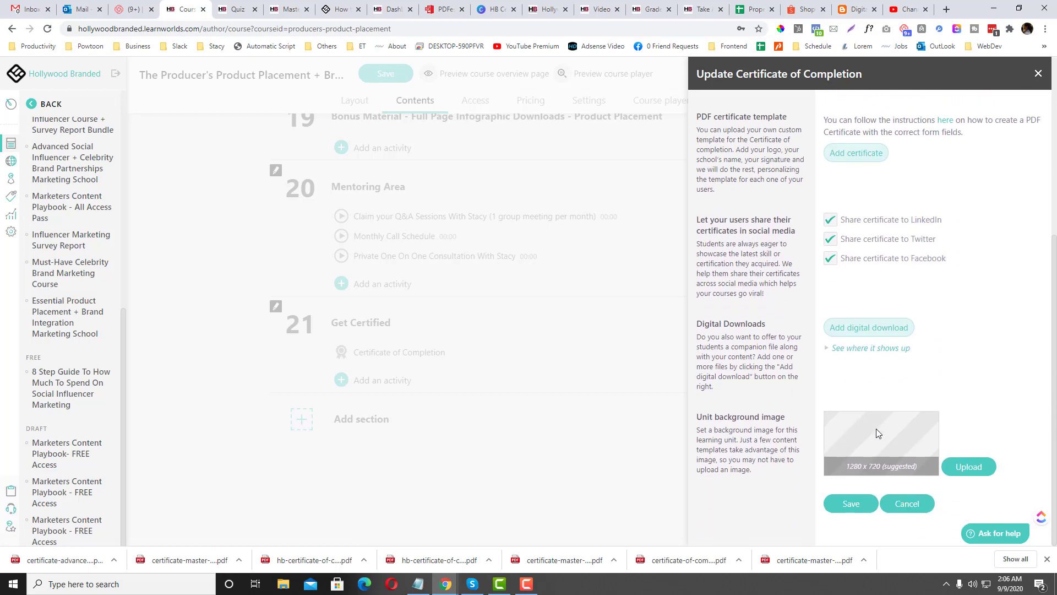
scroll(887, 374, up, 2)
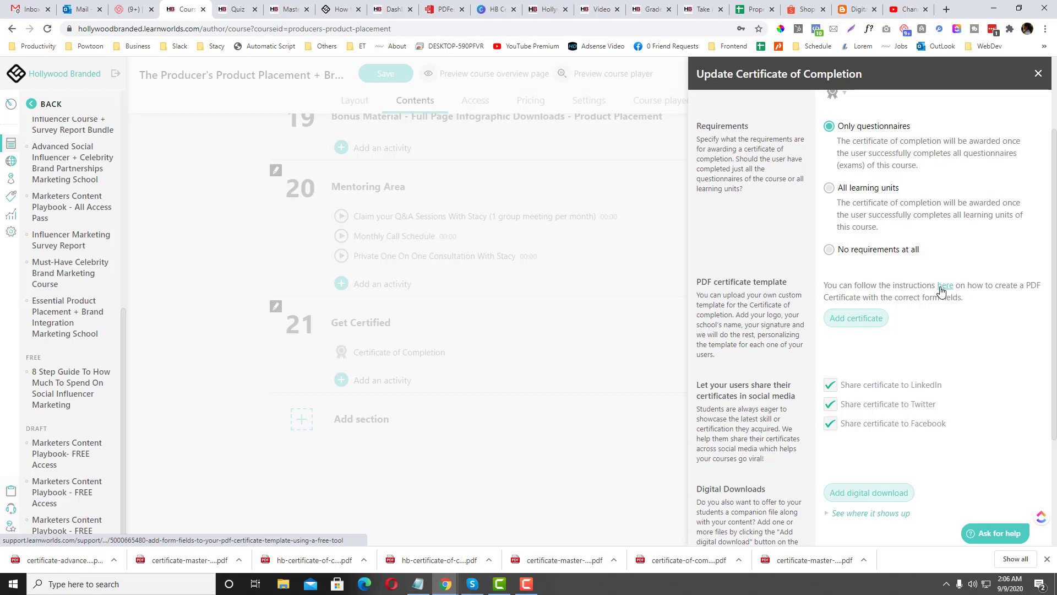
scroll(864, 419, down, 2)
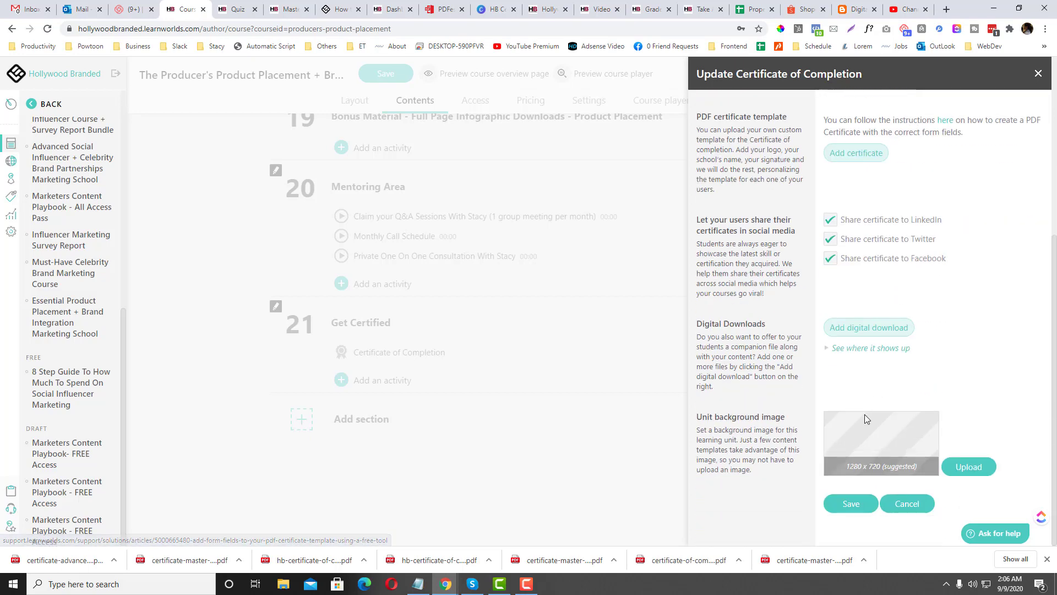
click(851, 503)
click(404, 78)
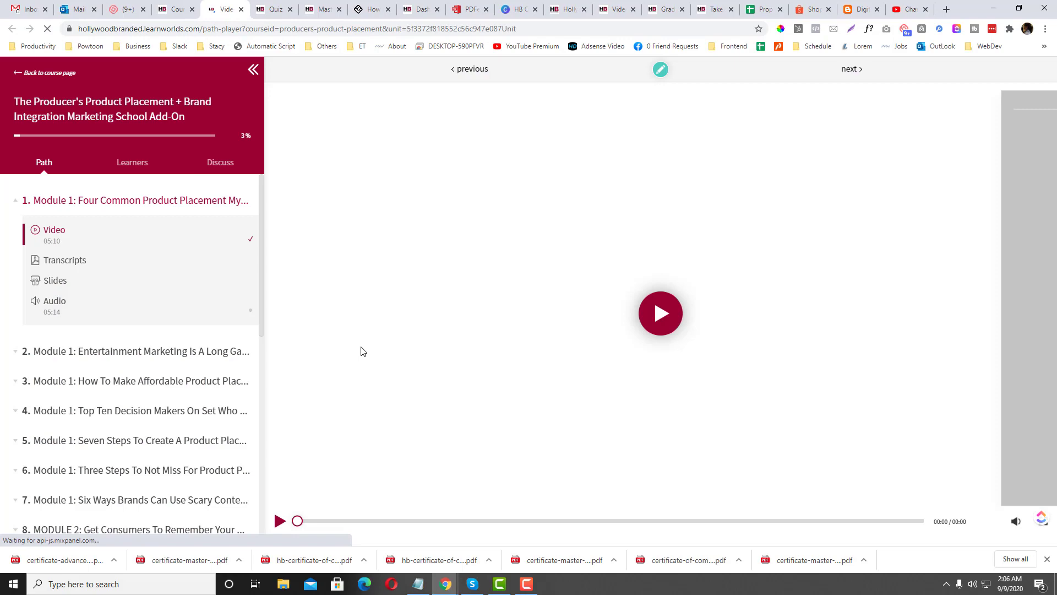
Claim the Certificate of Completion under 21. Get Certified with first and last name, saving the PDF
click(281, 521)
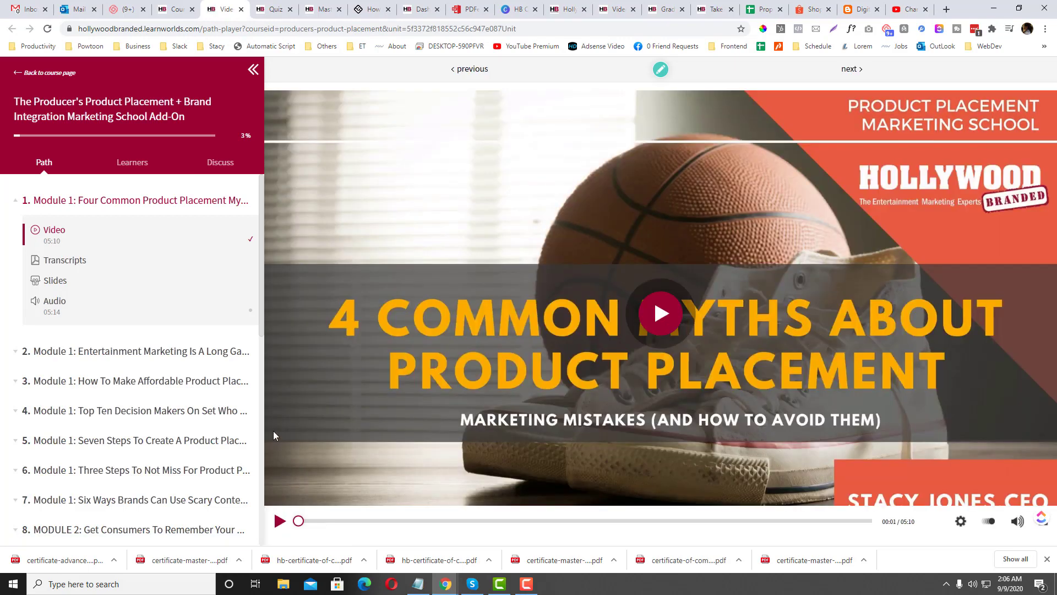
scroll(231, 377, down, 5)
scroll(248, 376, down, 5)
click(75, 497)
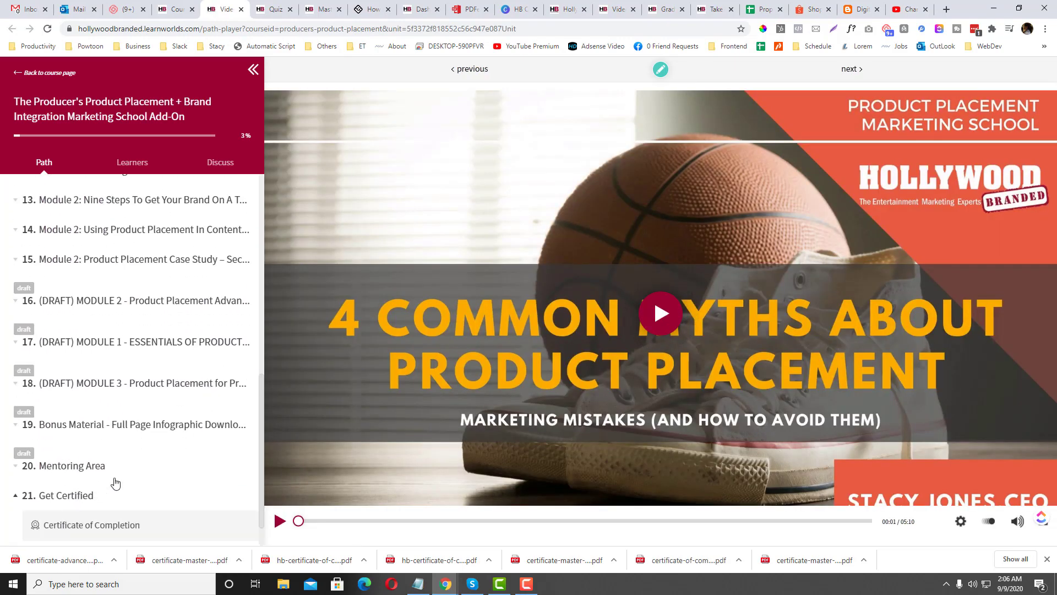
click(132, 524)
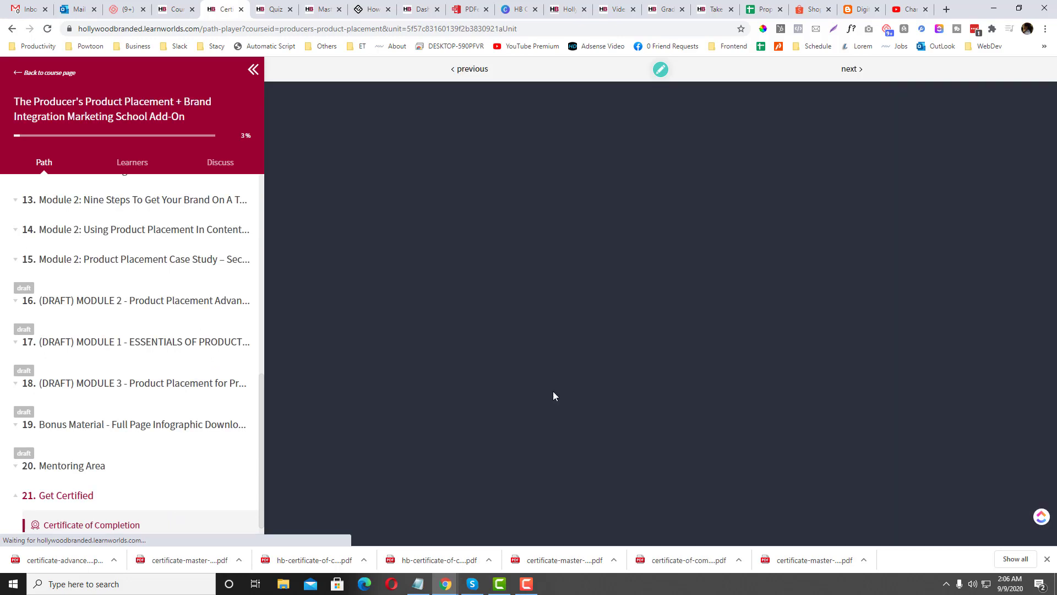
click(653, 177)
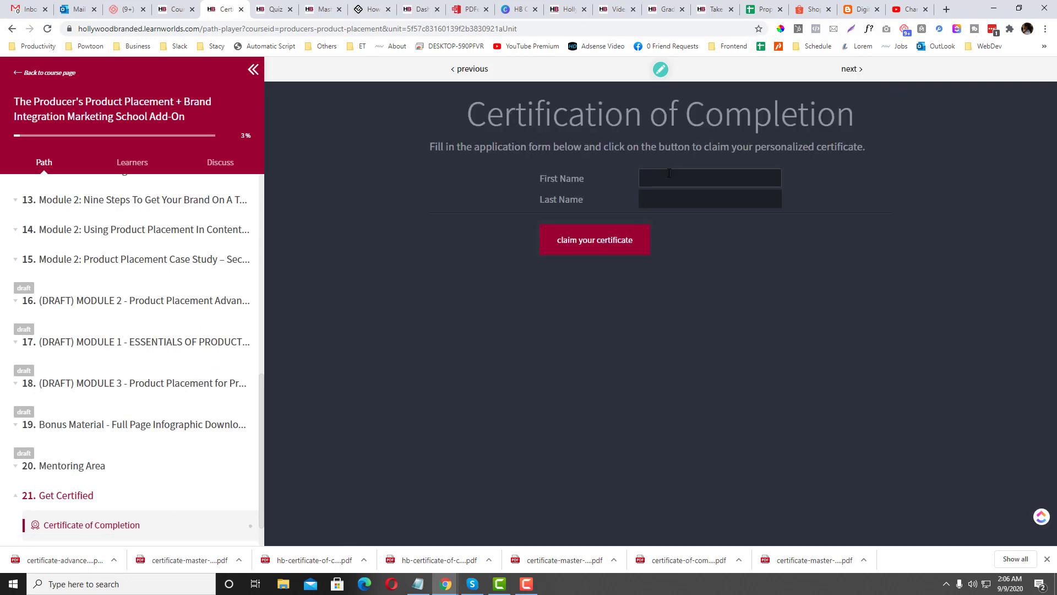
text(Angelic)
key(Tab)
text(S)
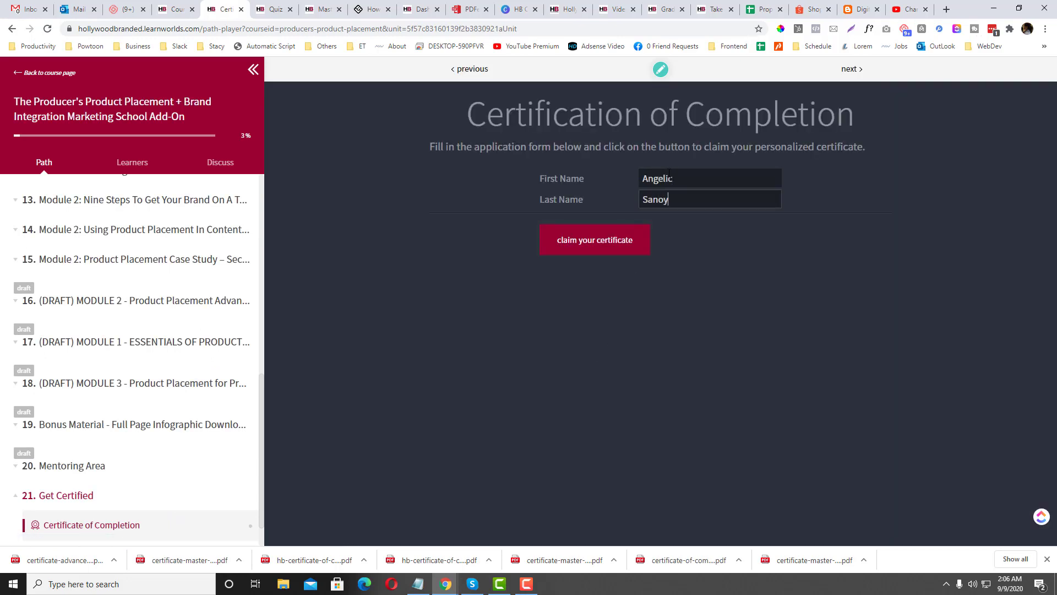
click(612, 249)
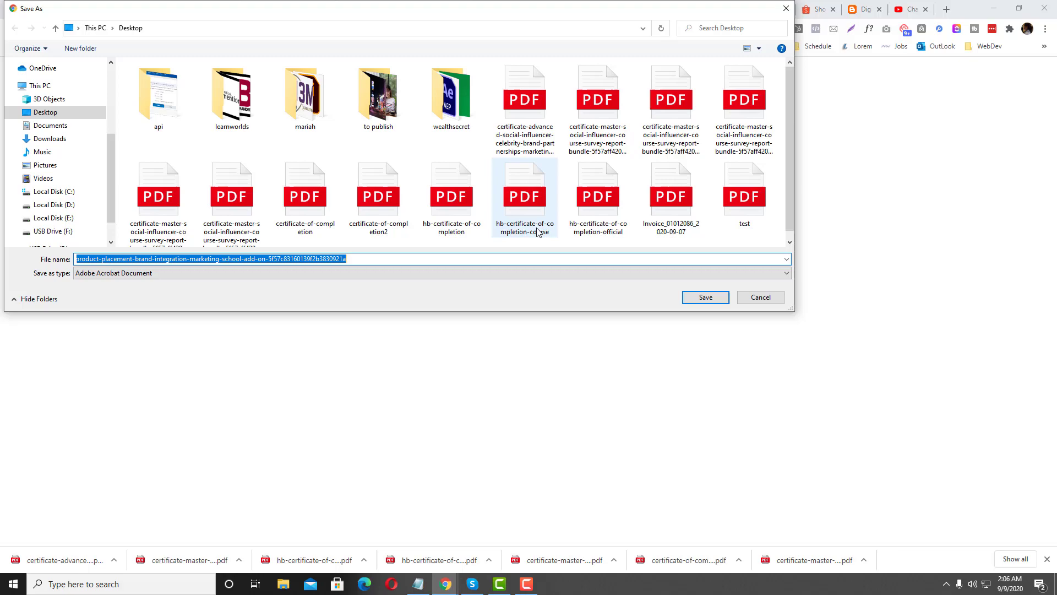
click(703, 301)
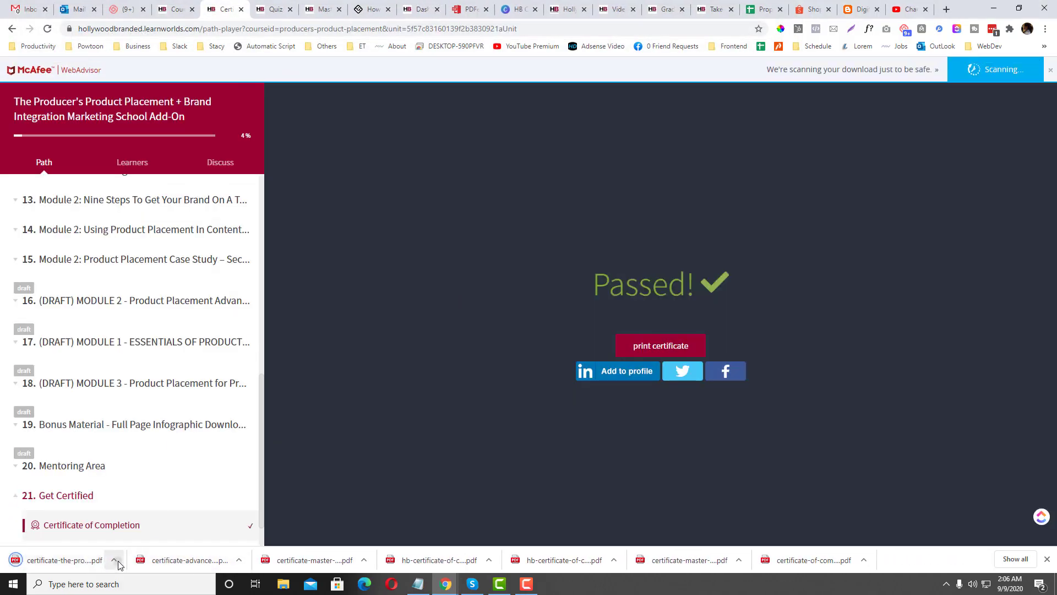
Open the downloaded certificate PDF from its Desktop folder in Edge, then close it
click(109, 560)
click(136, 526)
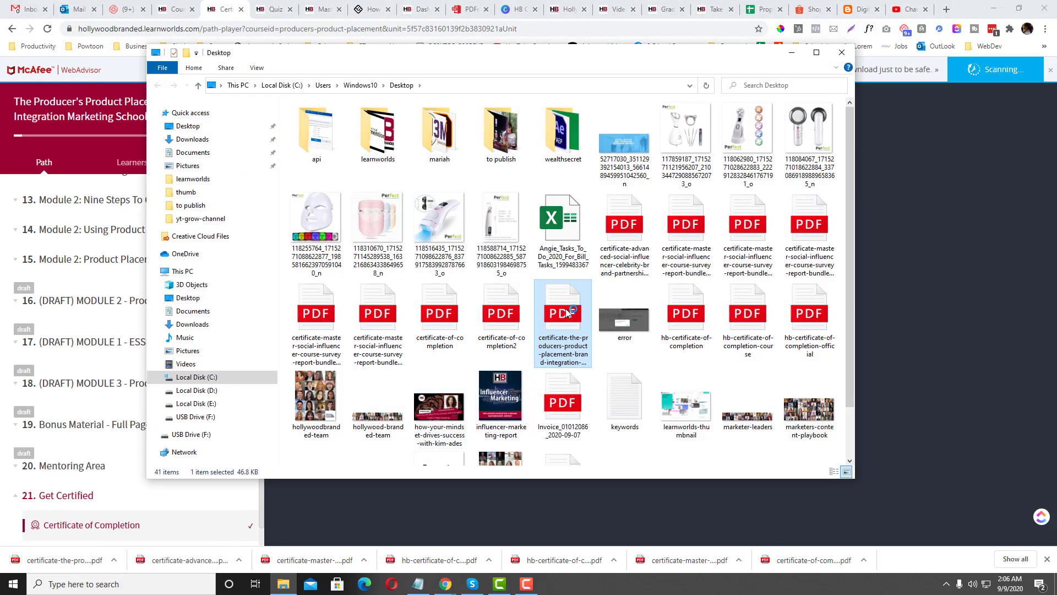
double_click(566, 308)
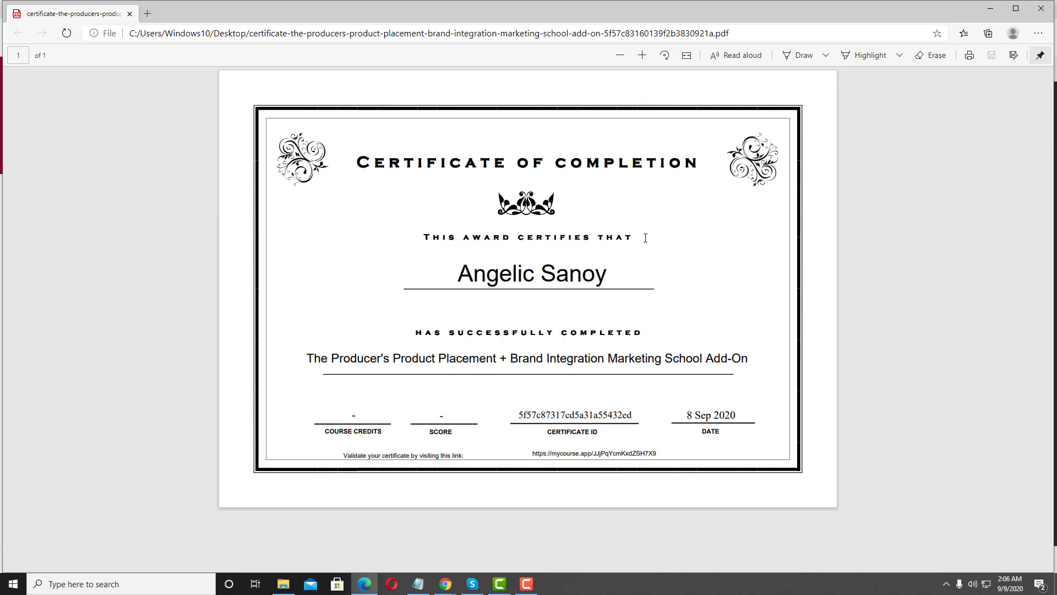
click(1041, 8)
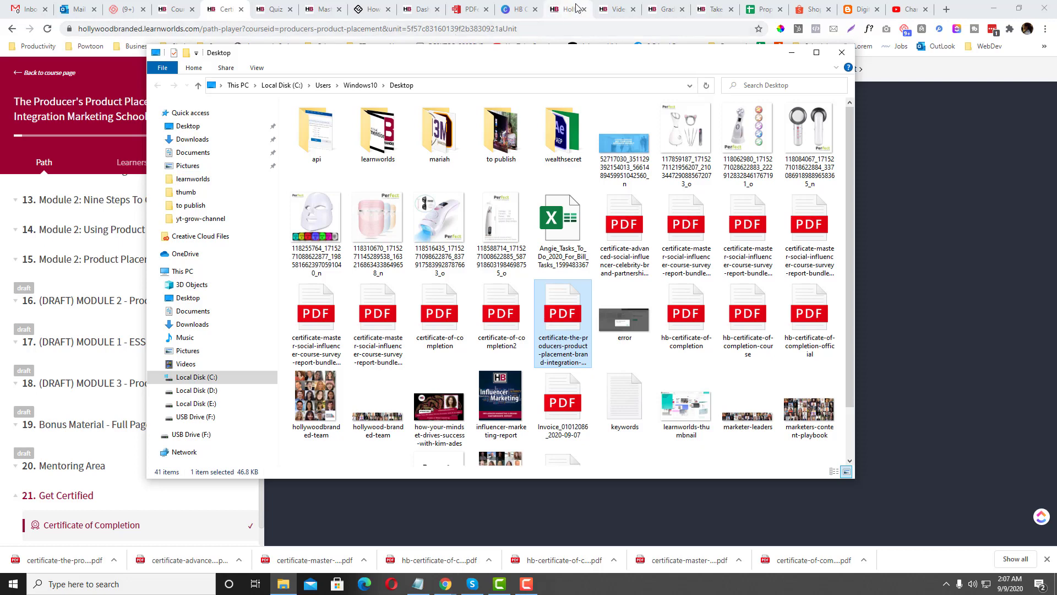
Go to canva.com and bring up the existing HB Certificates design in the editor
click(559, 11)
click(537, 28)
text(canva.com)
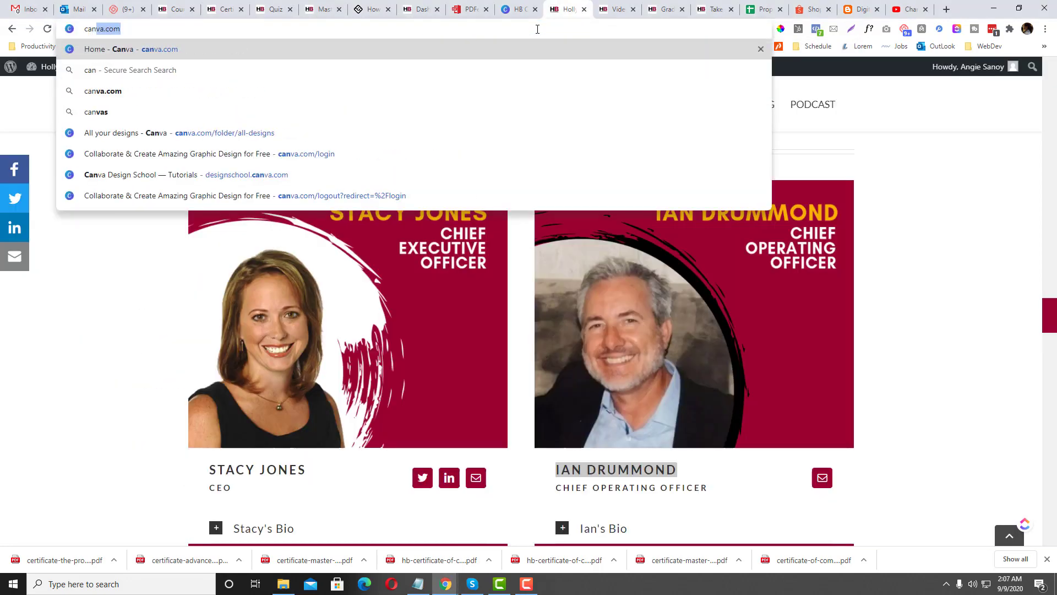
key(Return)
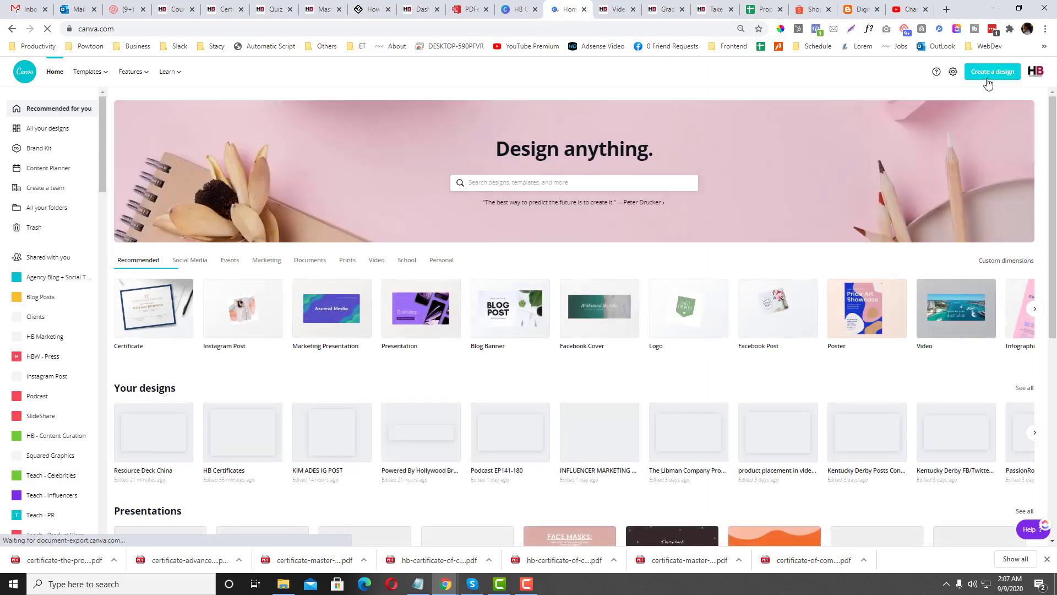
click(992, 81)
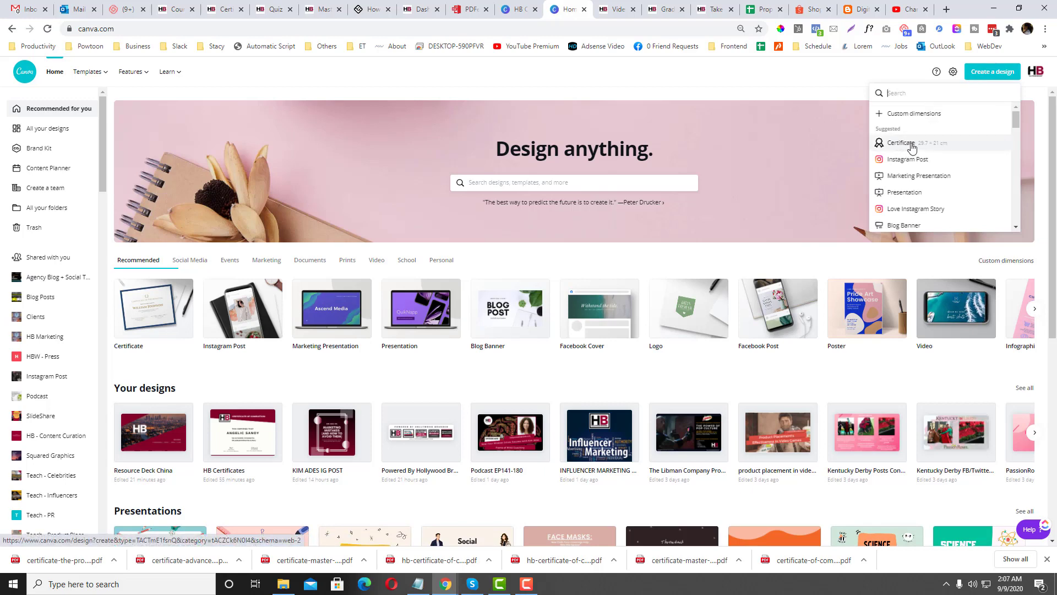
click(511, 8)
Select the HB logo, title, red banner, background and recipient name in turn
click(516, 240)
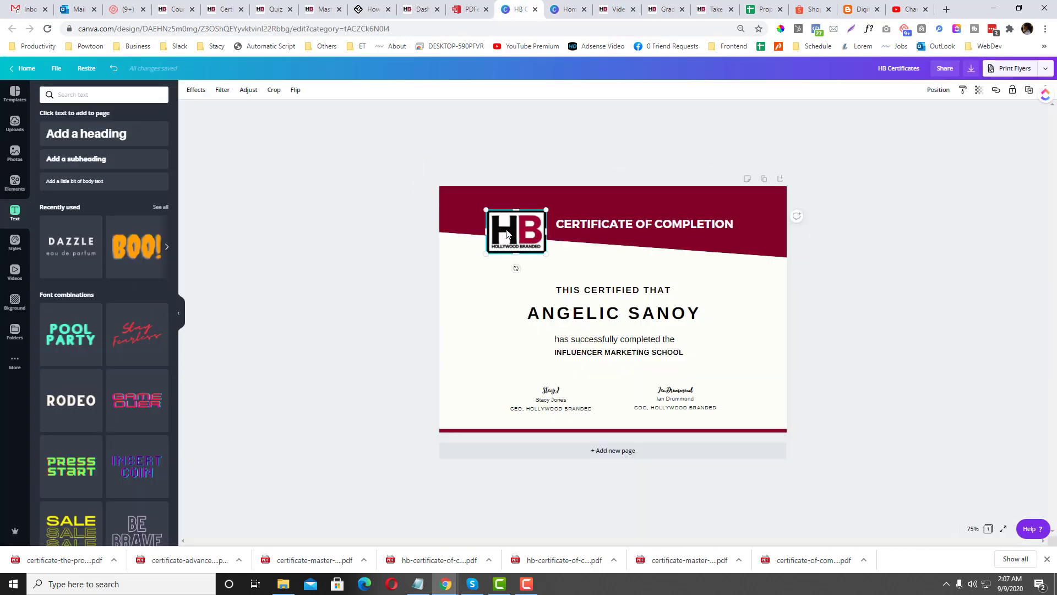
click(645, 225)
click(677, 235)
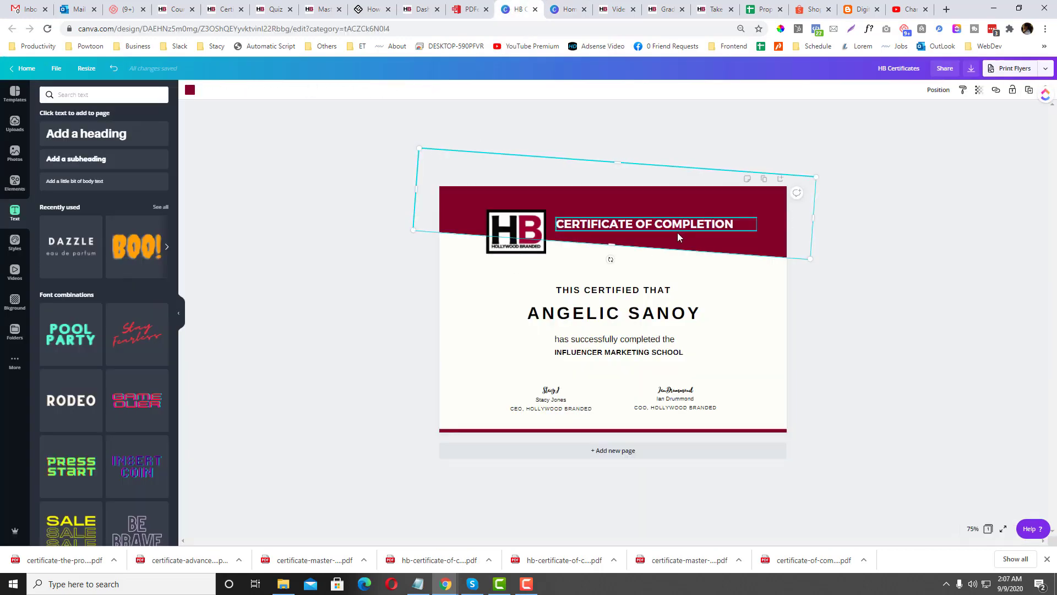
click(686, 291)
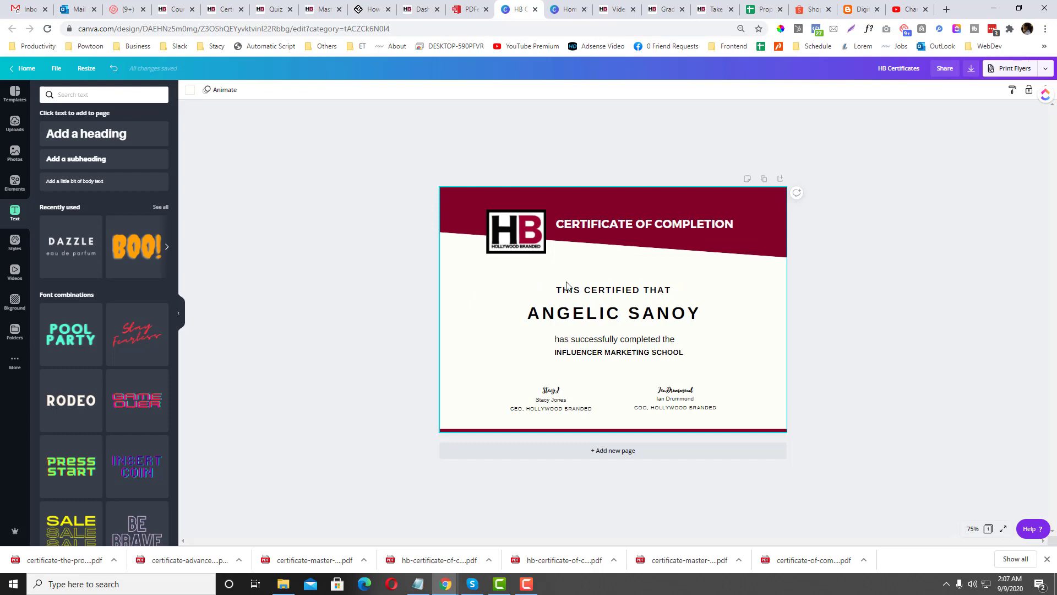
click(559, 306)
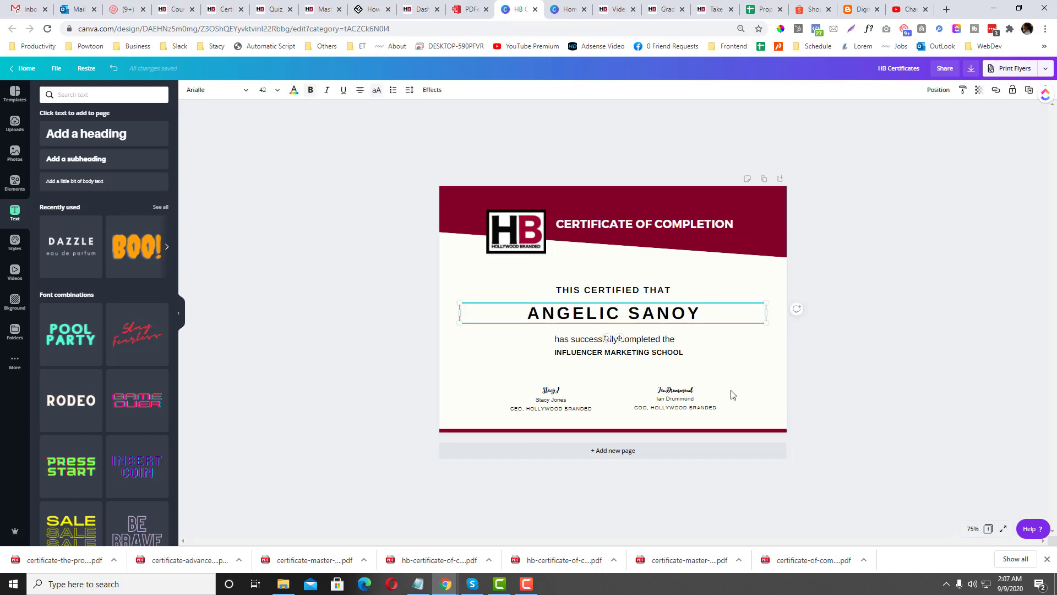
Duplicate the page and delete the name and INFLUENCER MARKETING SCHOOL text from page 1
click(764, 180)
scroll(834, 283, up, 2)
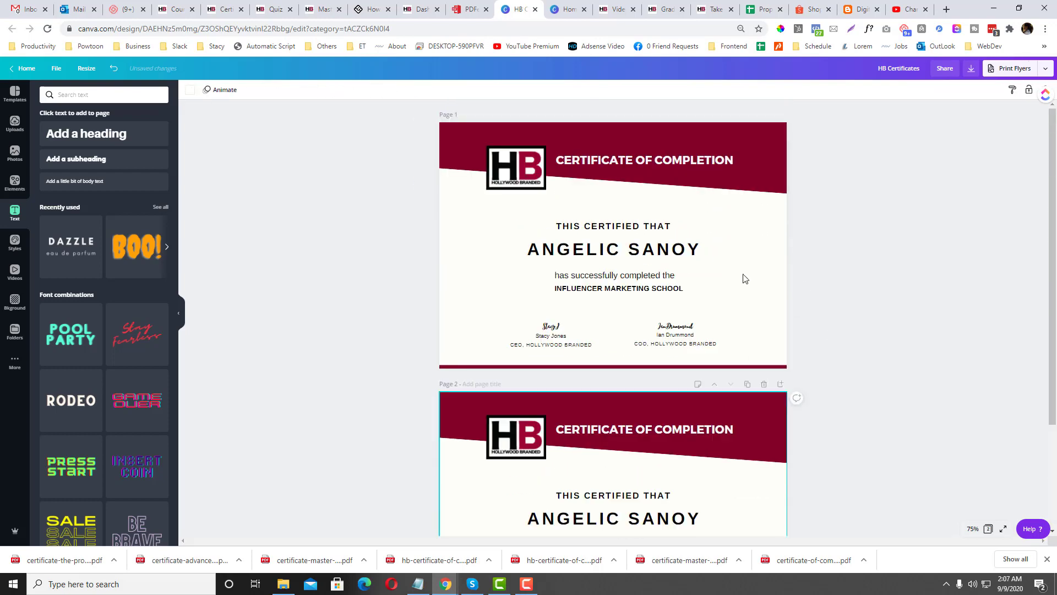
click(658, 258)
key(Delete)
click(649, 290)
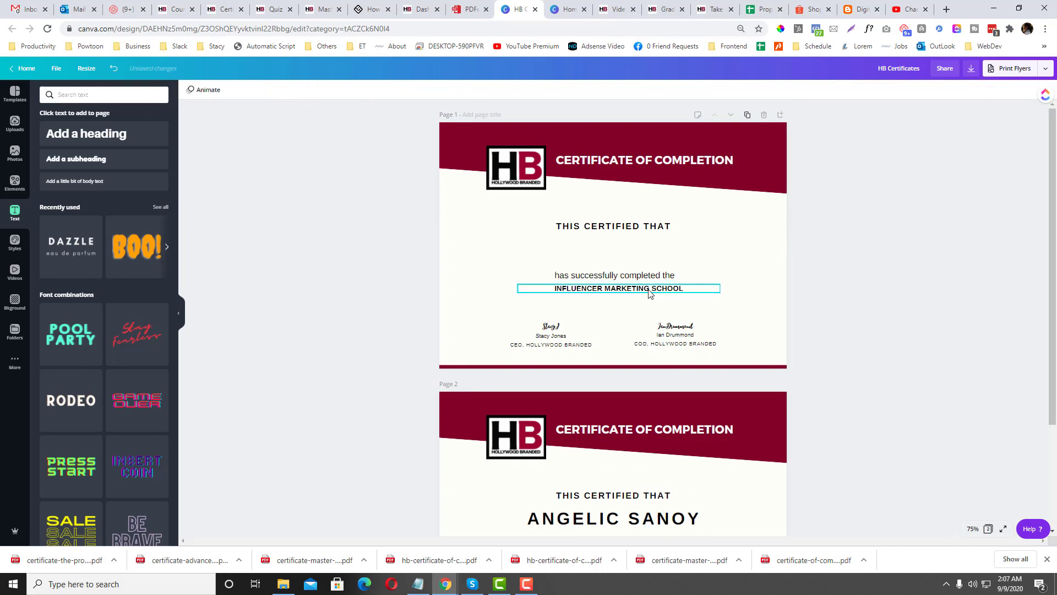
key(Delete)
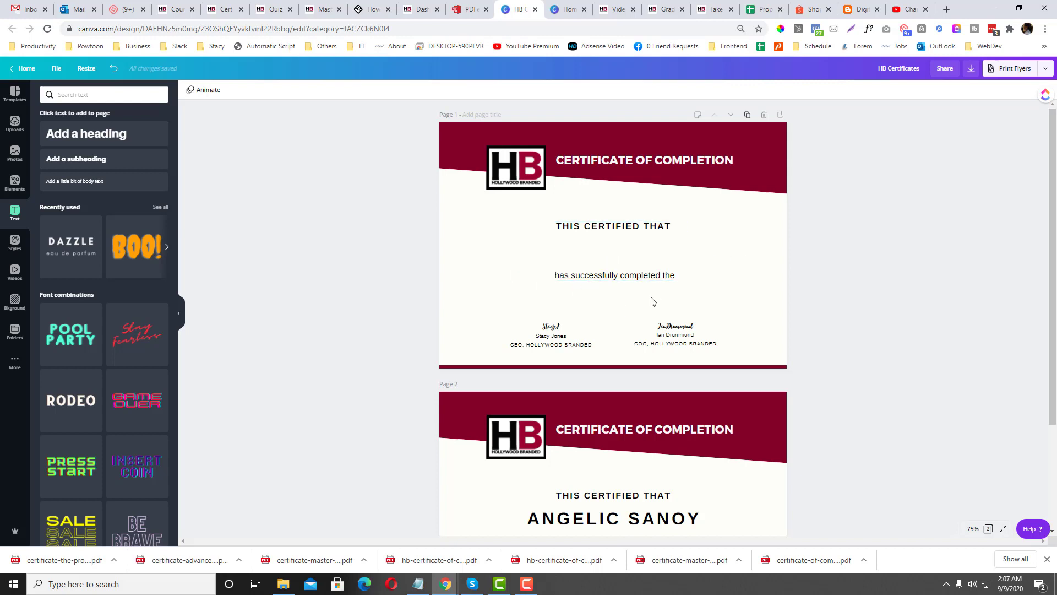
Download only Page 1 of the certificate design as a PDF
click(1045, 68)
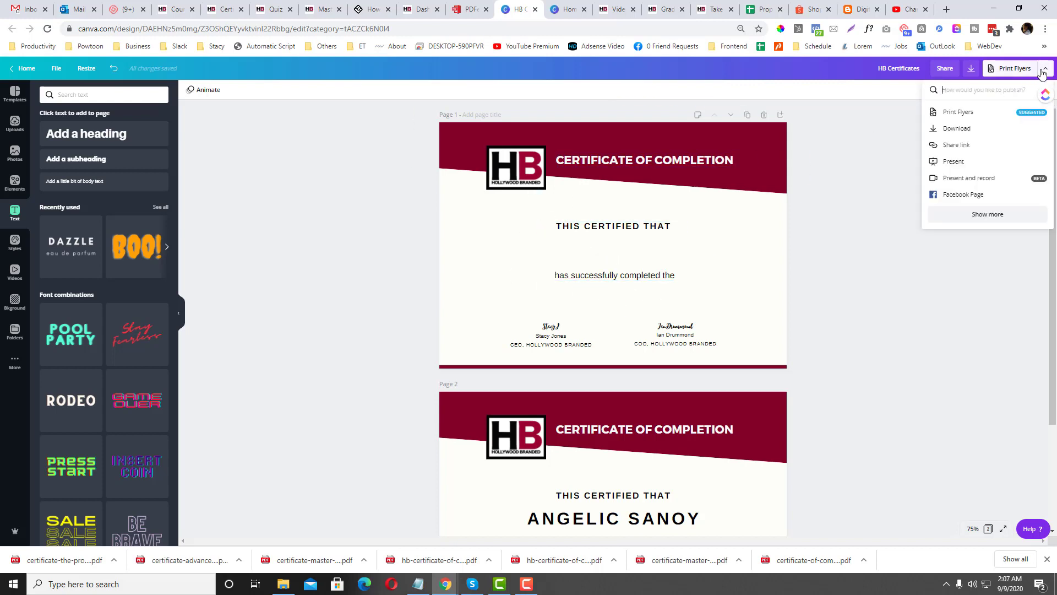
click(958, 130)
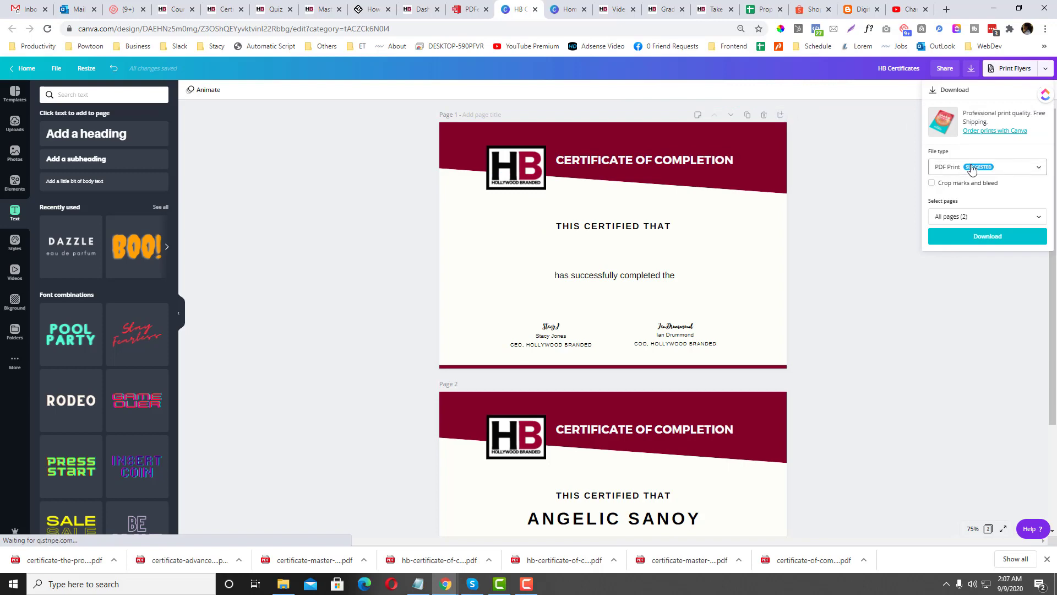
click(978, 224)
click(1009, 263)
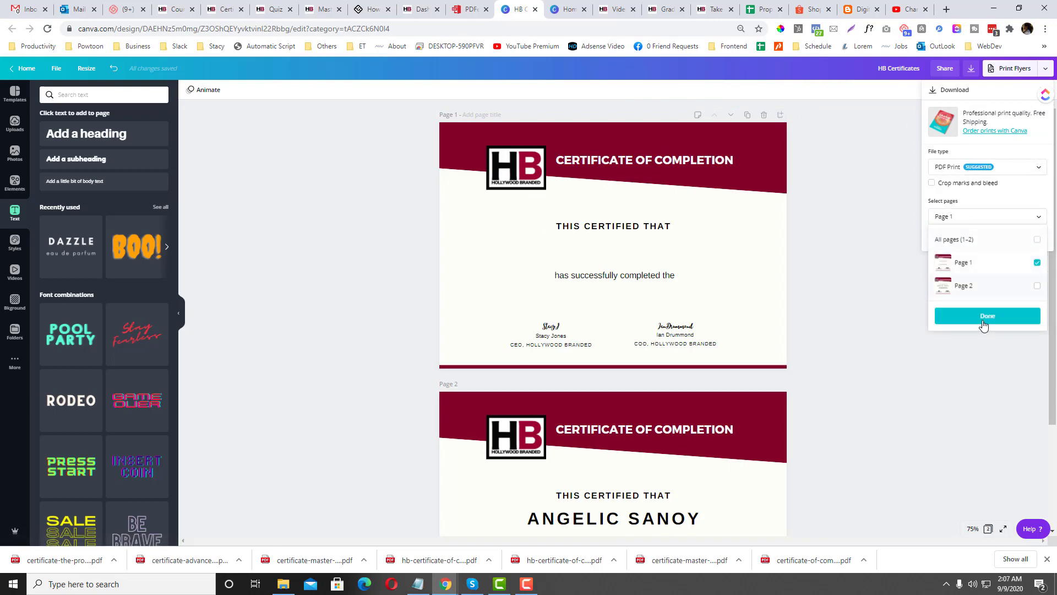
click(988, 321)
click(987, 247)
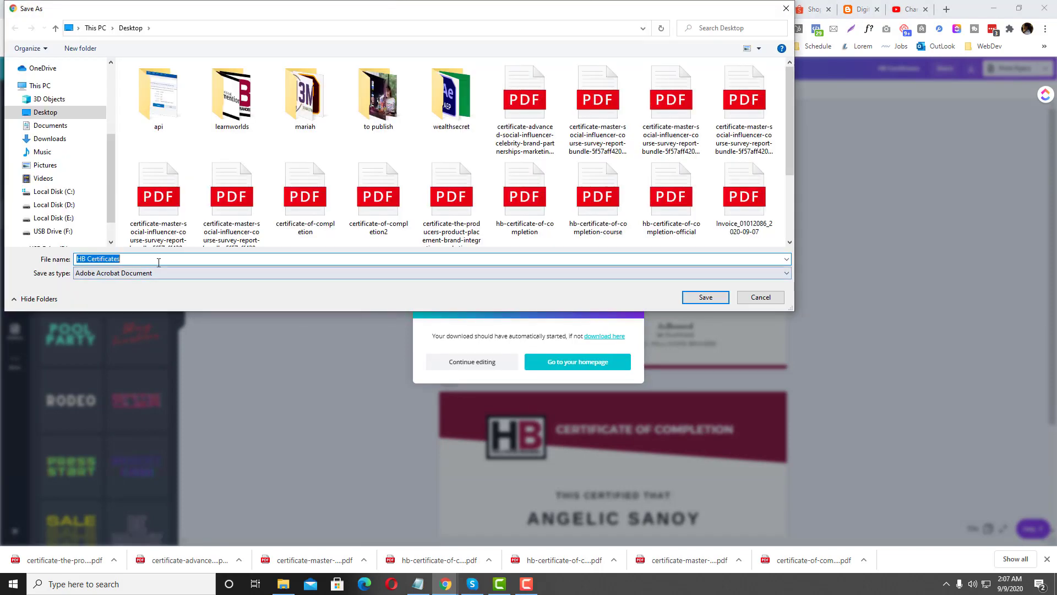
Save the PDF as official-hb-certificate-of-completion on the Desktop
click(159, 262)
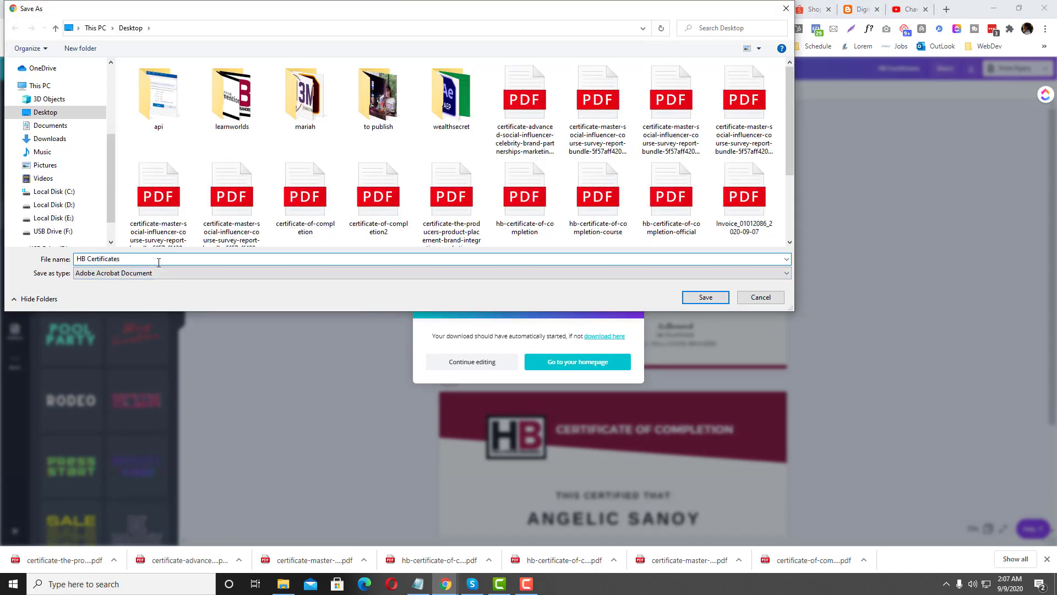
key(ctrl+a)
text(cer)
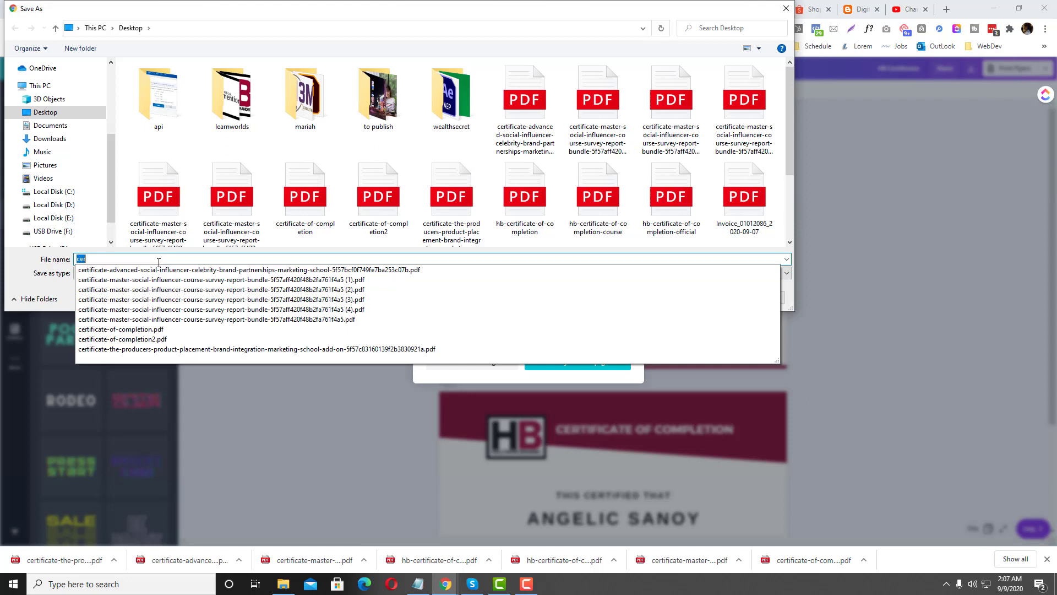
text(official-hb-)
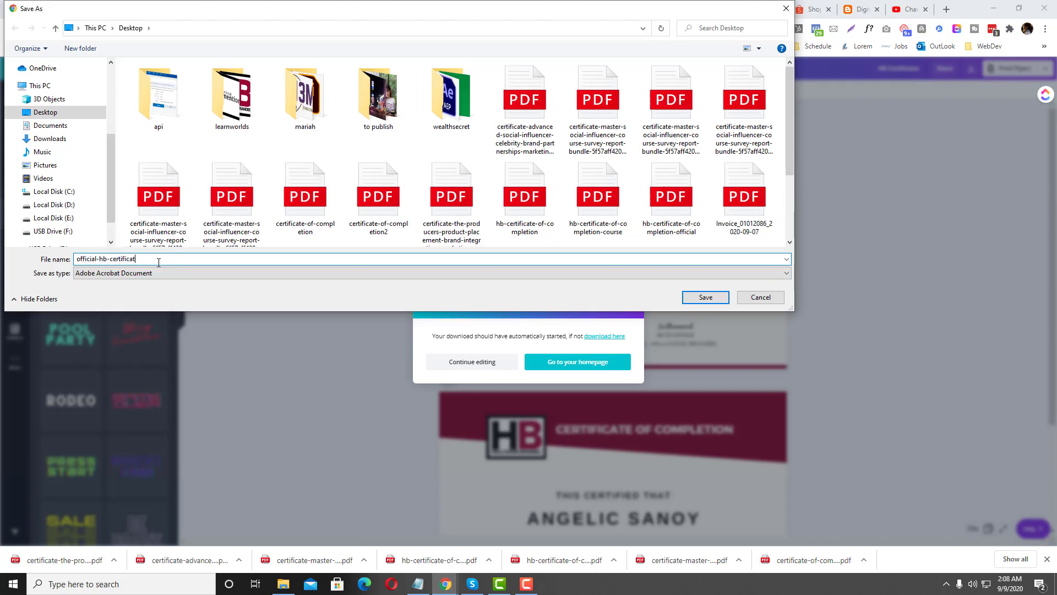
text(of-comp)
text(letion)
key(Return)
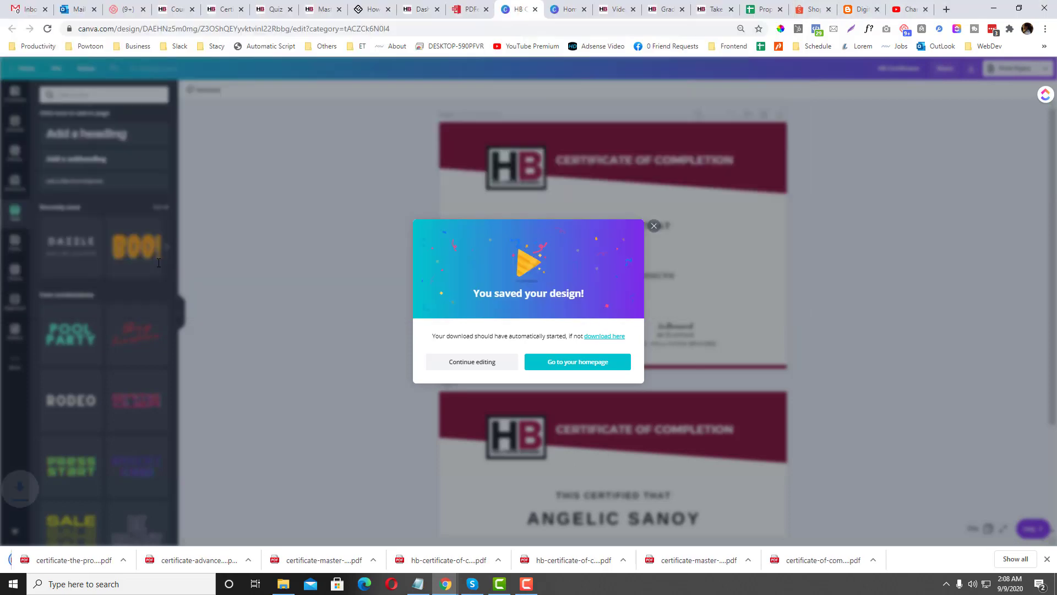
Go to pdfescape.com and review its free and premium feature lists
click(455, 7)
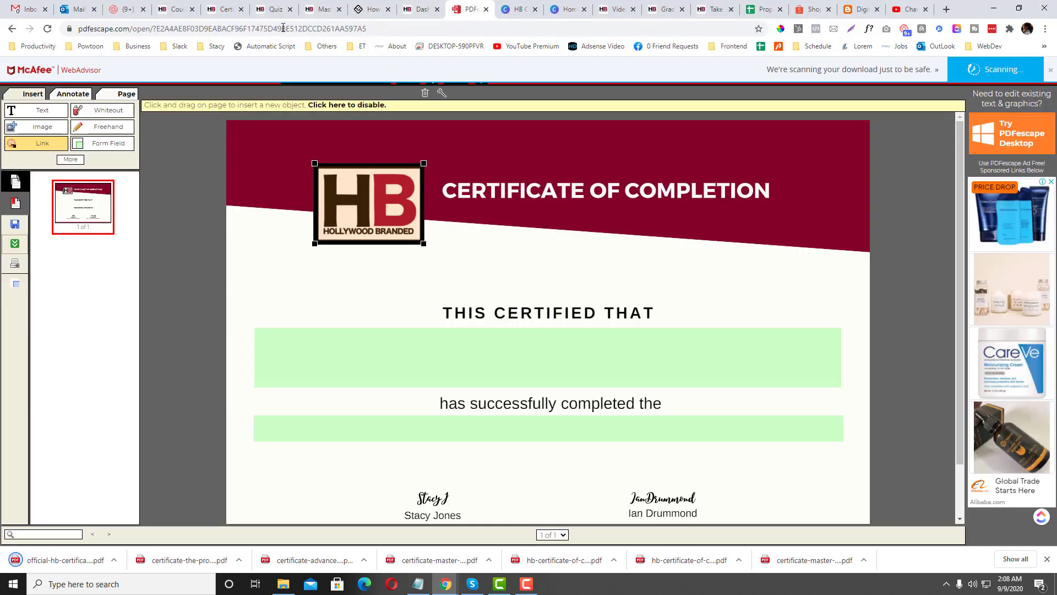
key(BackSpace)
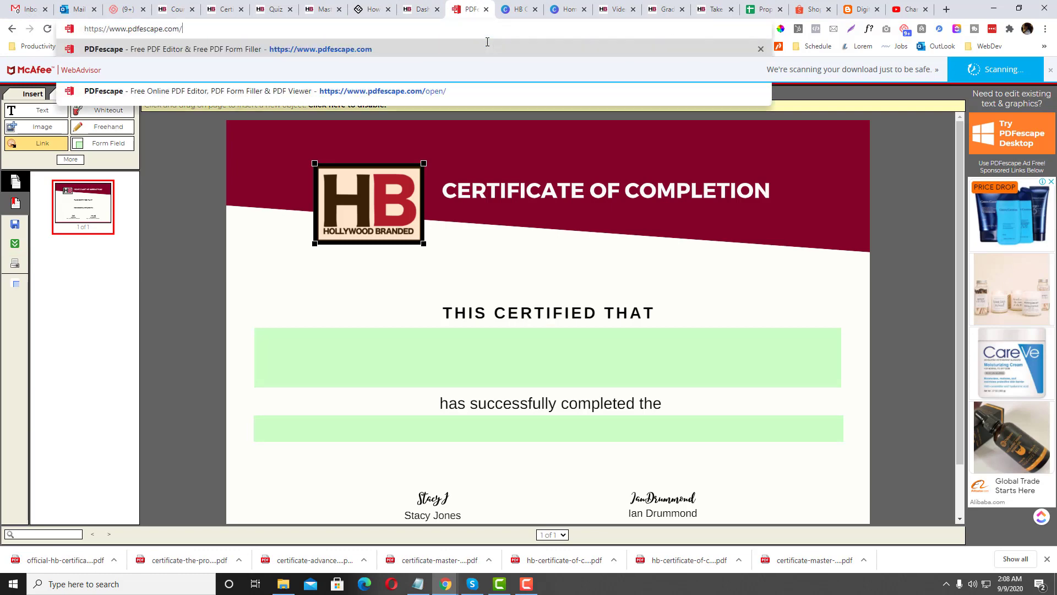
key(Return)
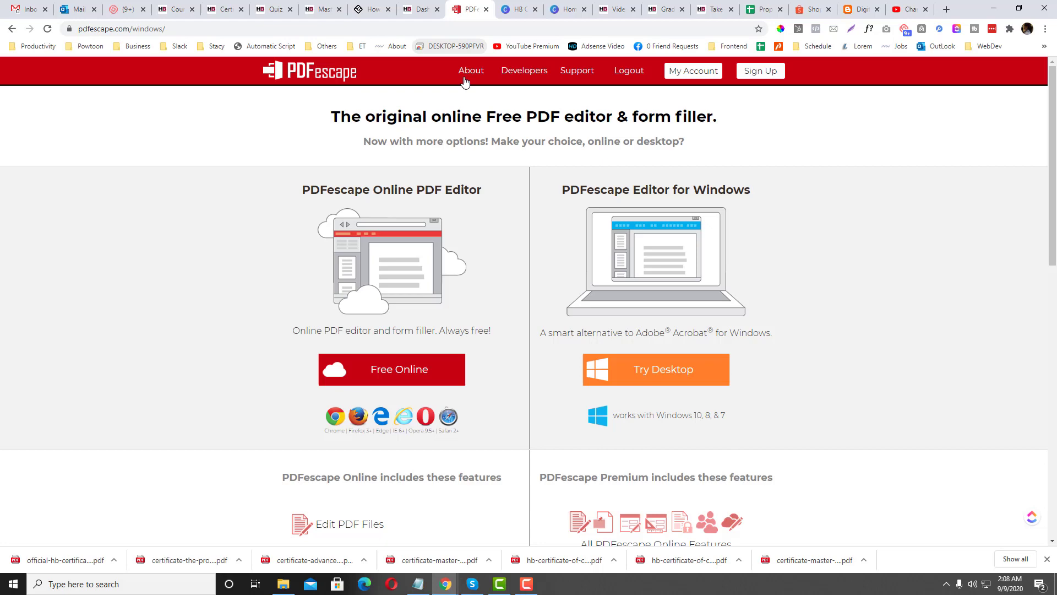
scroll(472, 248, down, 1)
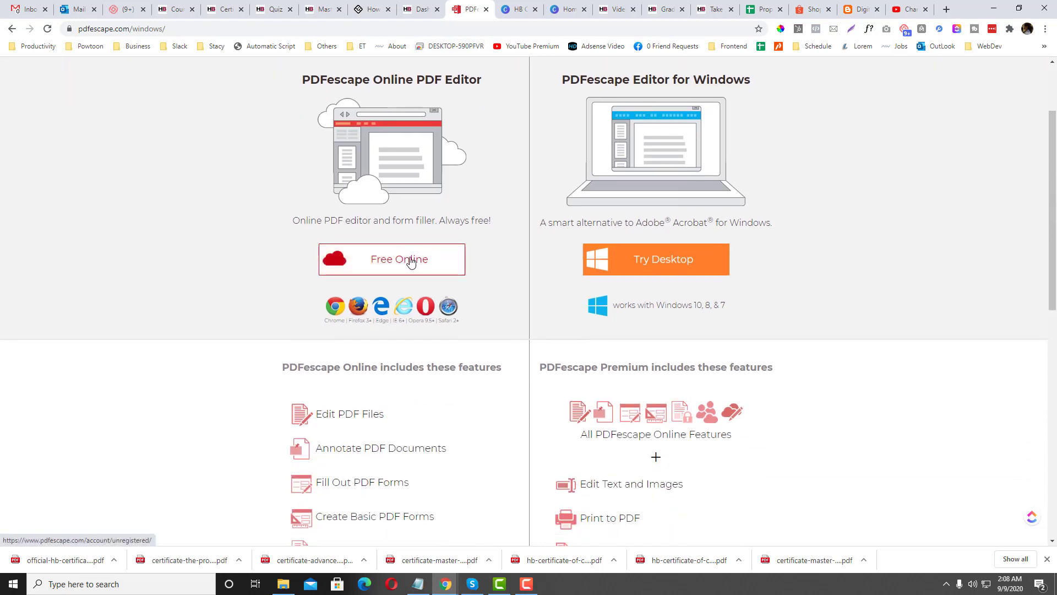
scroll(665, 219, up, 1)
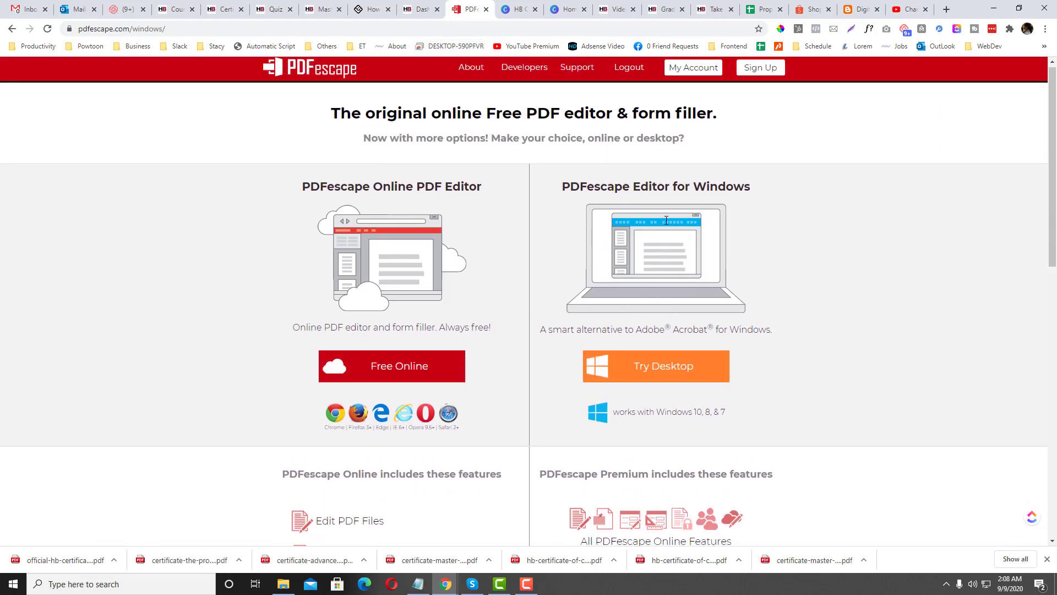
scroll(667, 220, down, 2)
scroll(667, 224, down, 1)
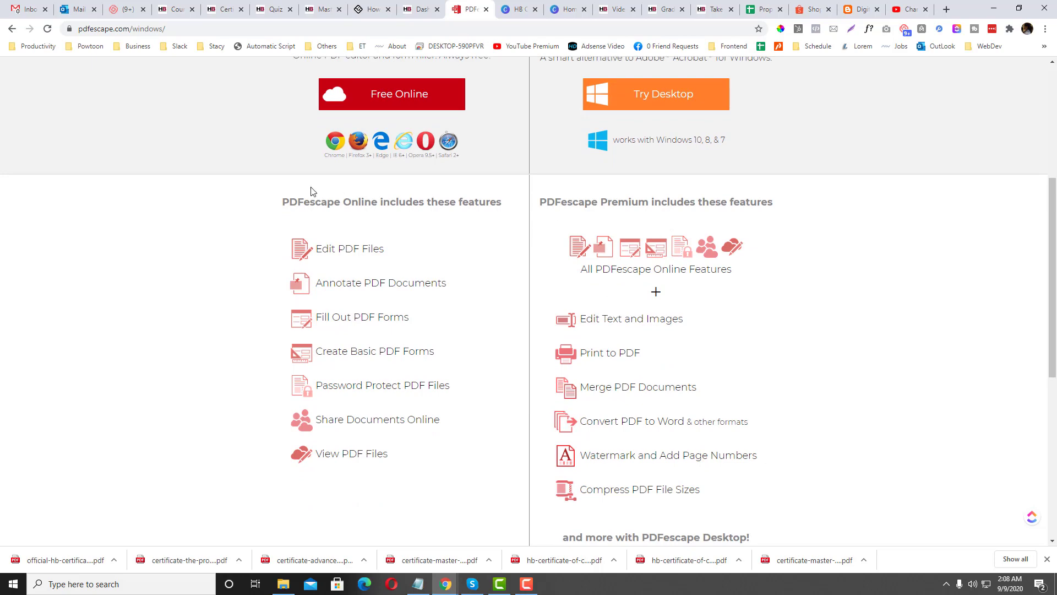
drag(294, 235, 485, 469)
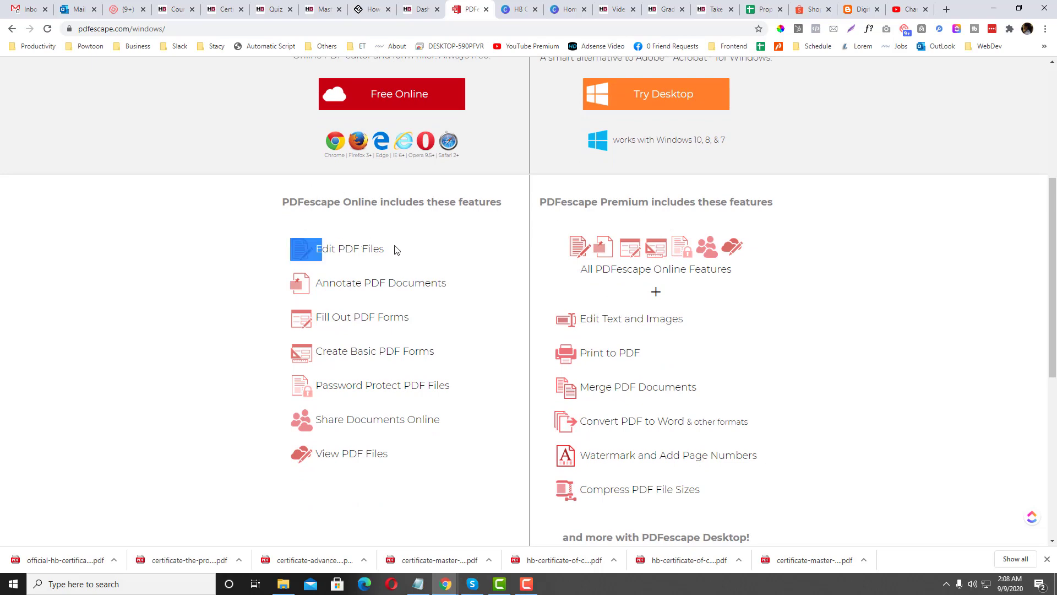
click(499, 405)
scroll(499, 323, down, 3)
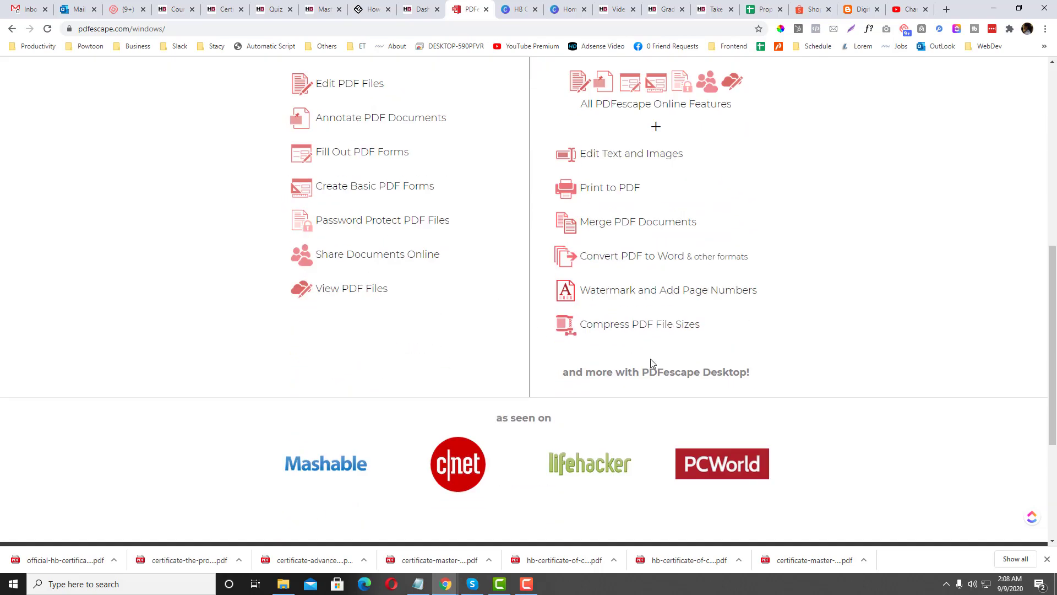
scroll(650, 359, up, 2)
mouse_move(621, 366)
mouse_down()
mouse_move(687, 260)
mouse_move(602, 263)
mouse_up()
scroll(653, 212, up, 4)
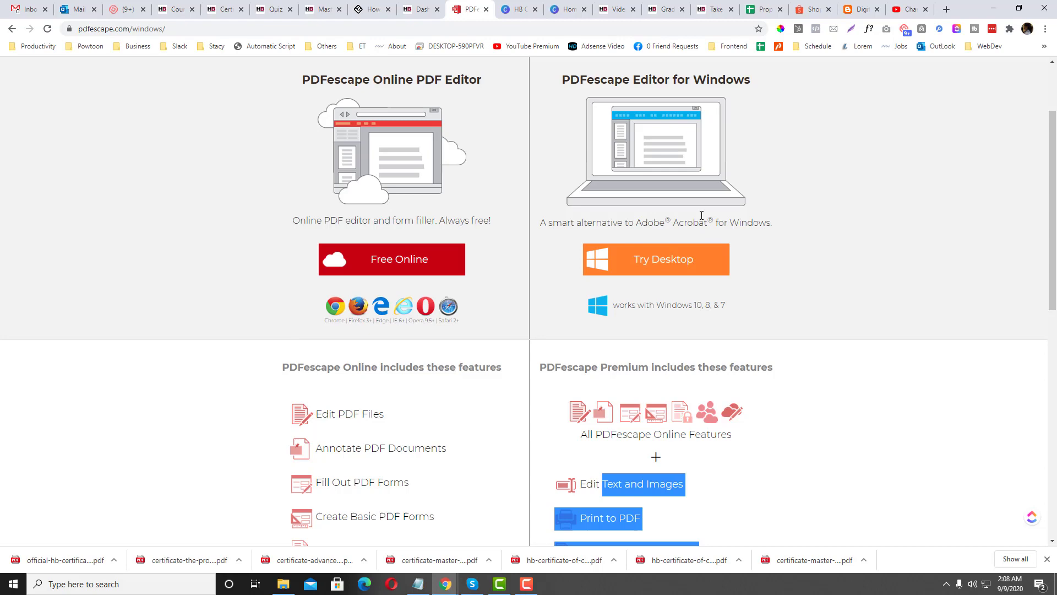
scroll(777, 305, down, 1)
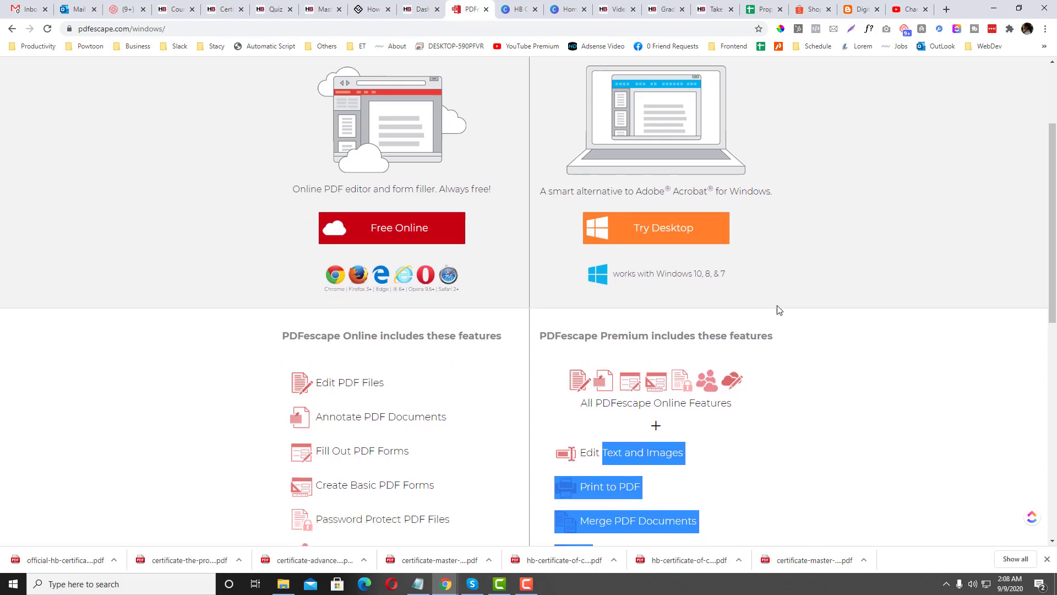
scroll(778, 305, down, 3)
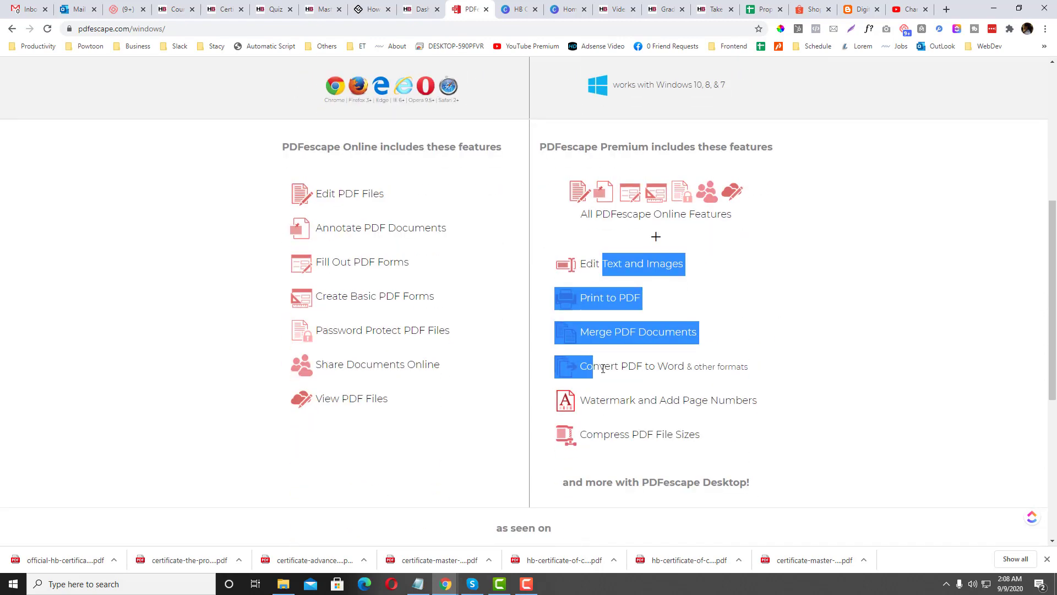
Launch the Free Online editor and choose Create new PDF Document
click(739, 429)
scroll(762, 394, up, 4)
click(460, 262)
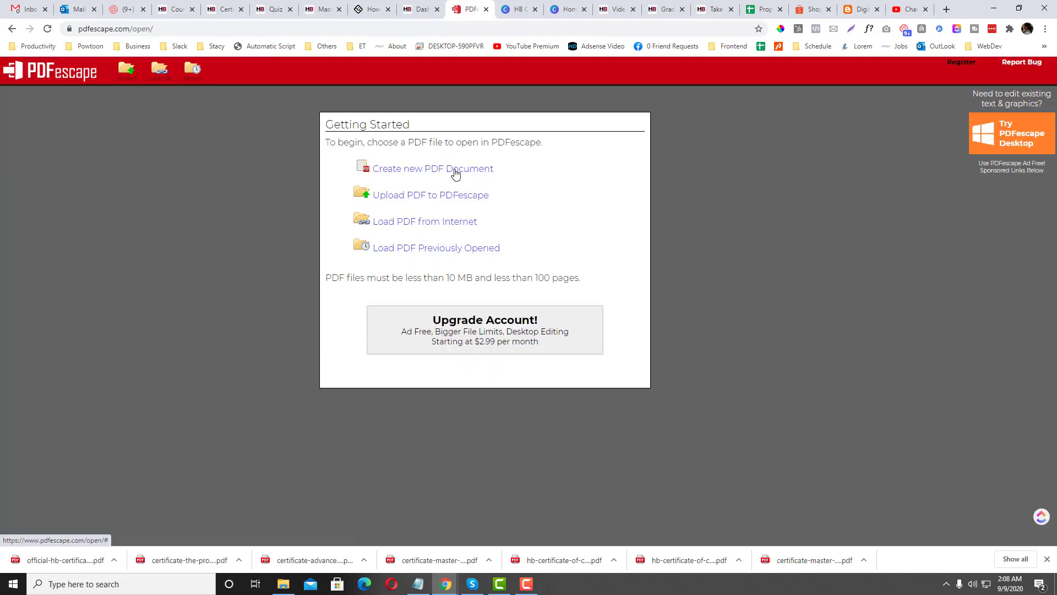
click(455, 173)
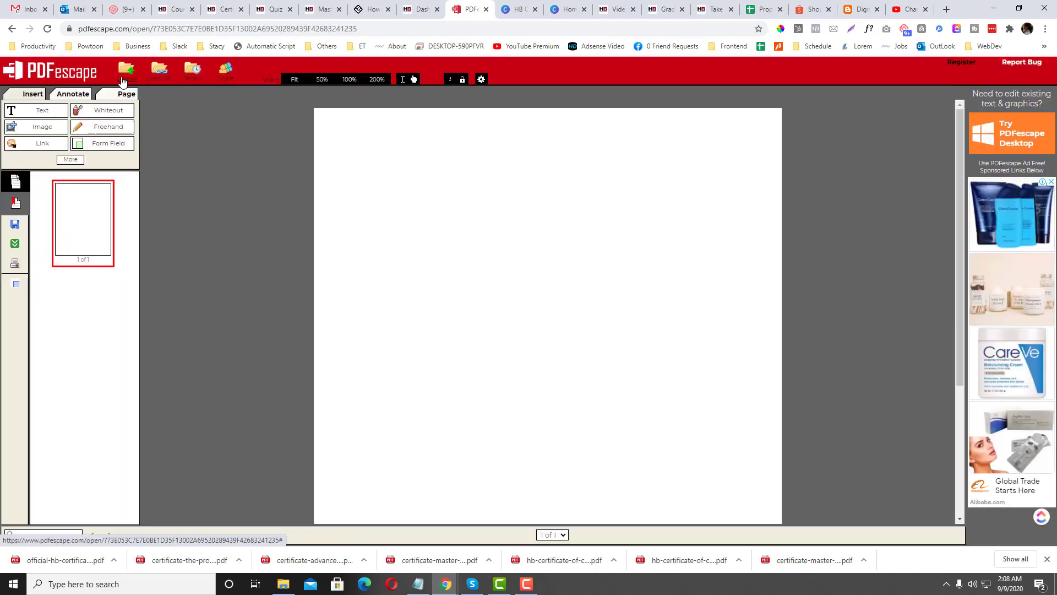
Upload official-hb-certificate-of-completion.pdf through PDFescape's file upload form
click(127, 73)
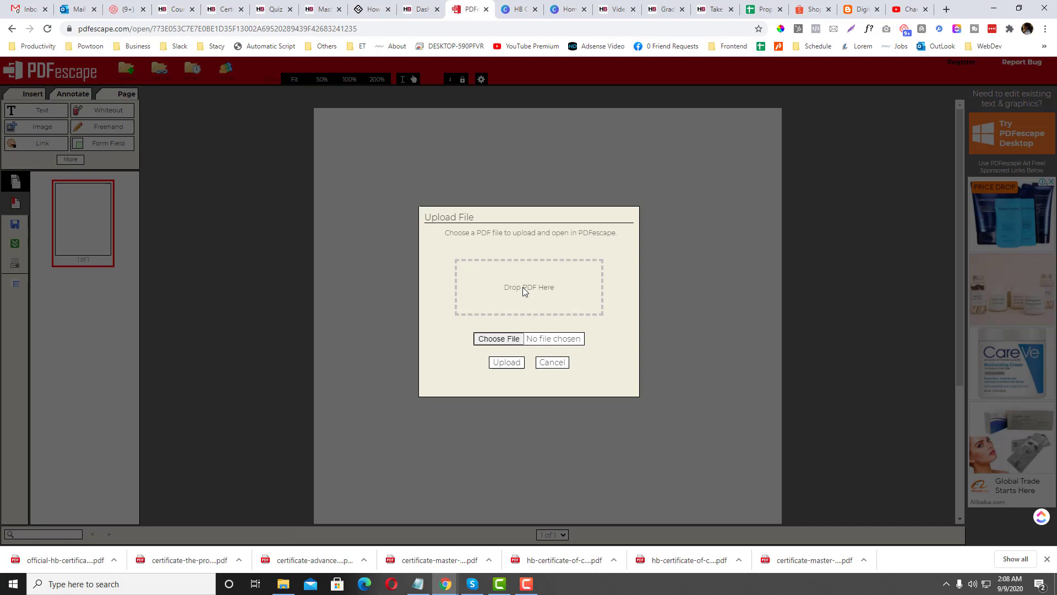
click(505, 339)
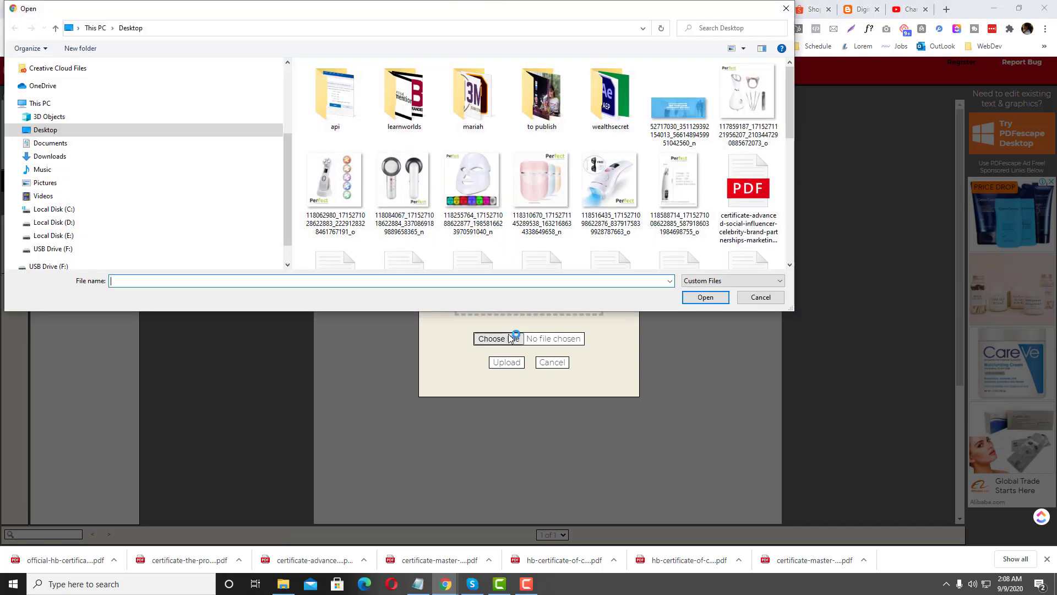
text(official-hb-certificate-of-completion)
key(Return)
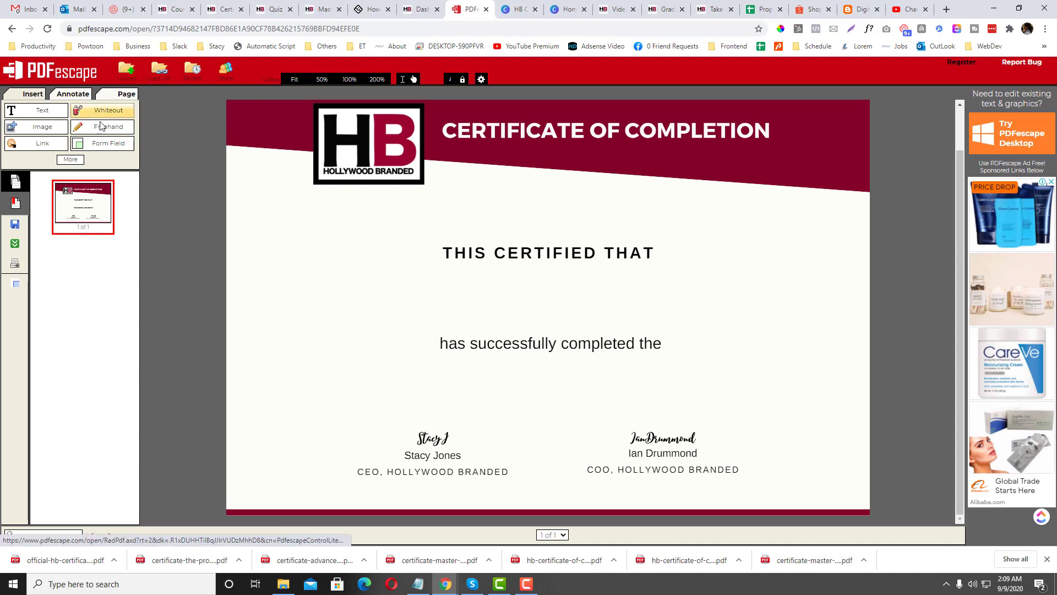
Draw a text form field across the name area below THIS CERTIFIED THAT
click(104, 147)
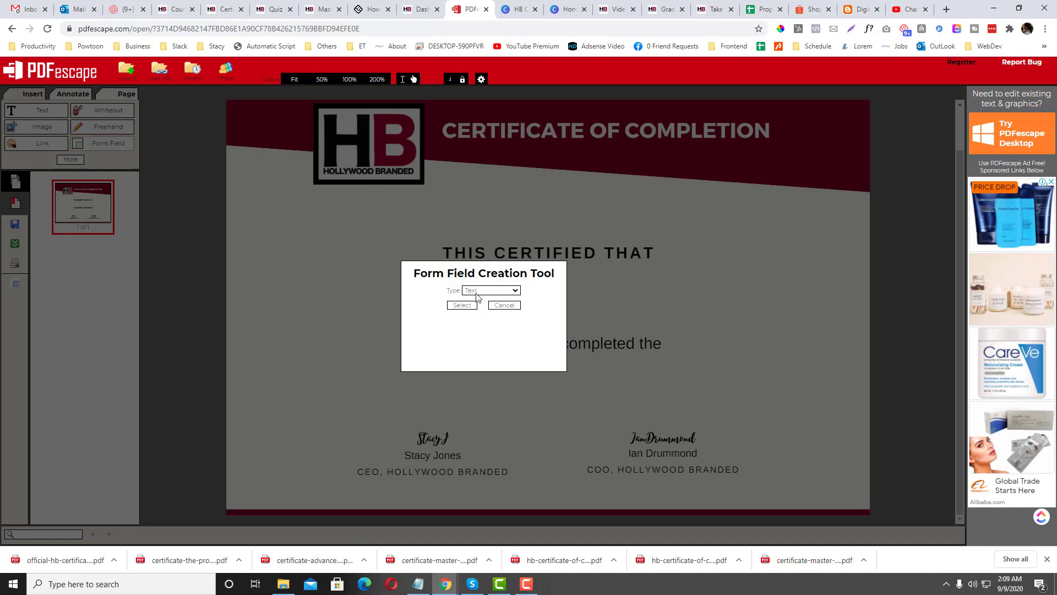
click(465, 305)
mouse_move(252, 278)
mouse_down()
mouse_move(820, 347)
mouse_move(834, 340)
mouse_up()
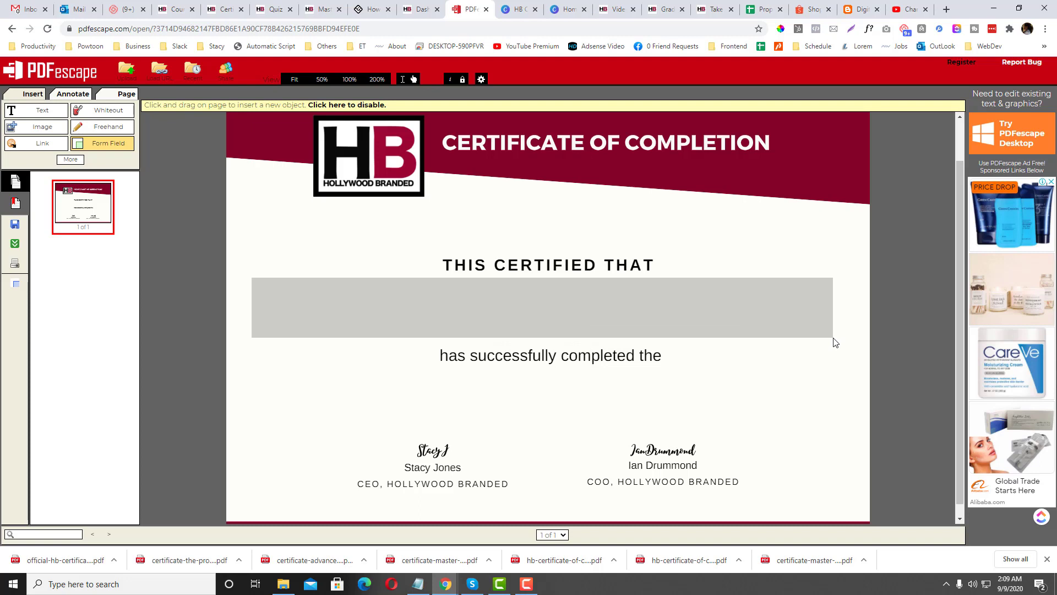
drag(766, 323, 768, 325)
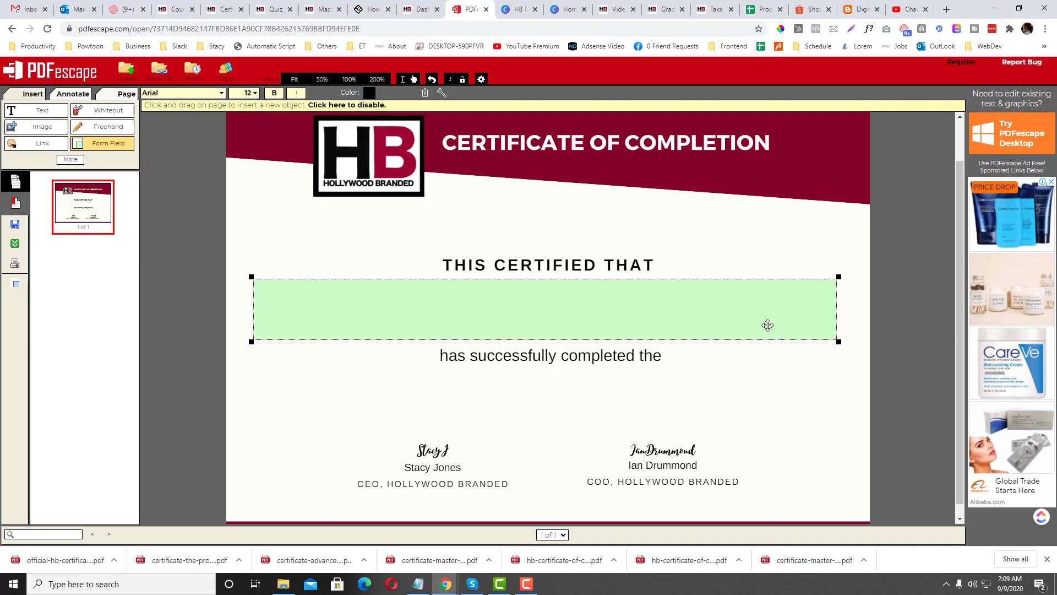
Name the new field FullName, copied from the support article, and centre its text
right_click(573, 308)
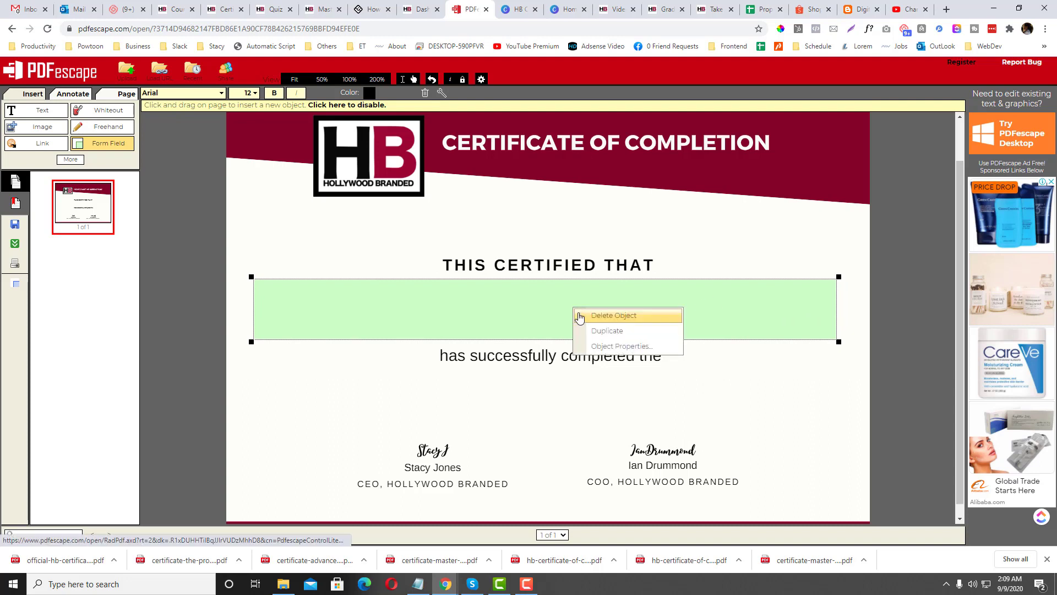
click(599, 348)
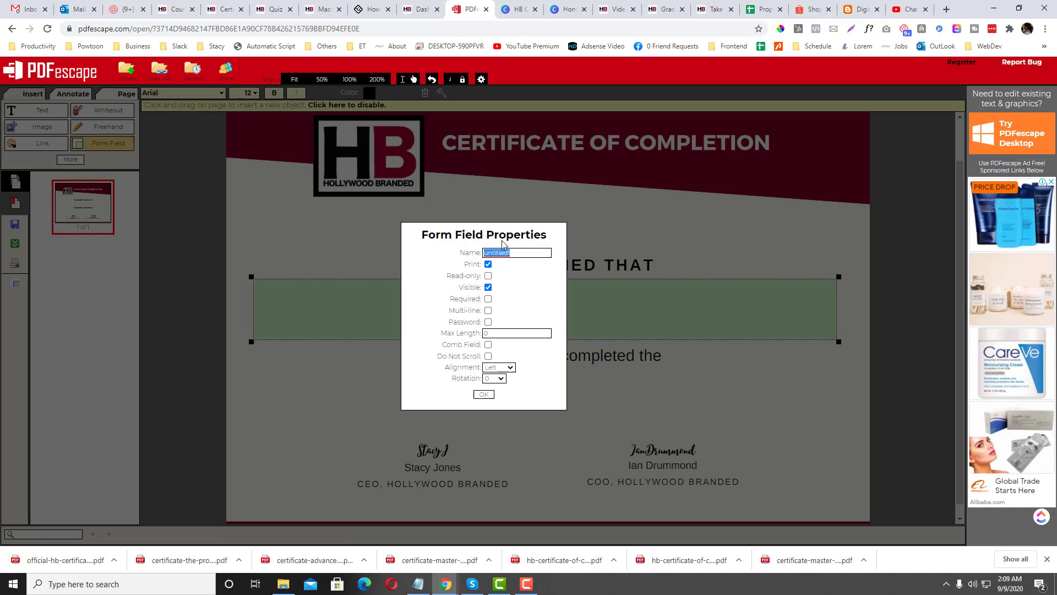
click(371, 6)
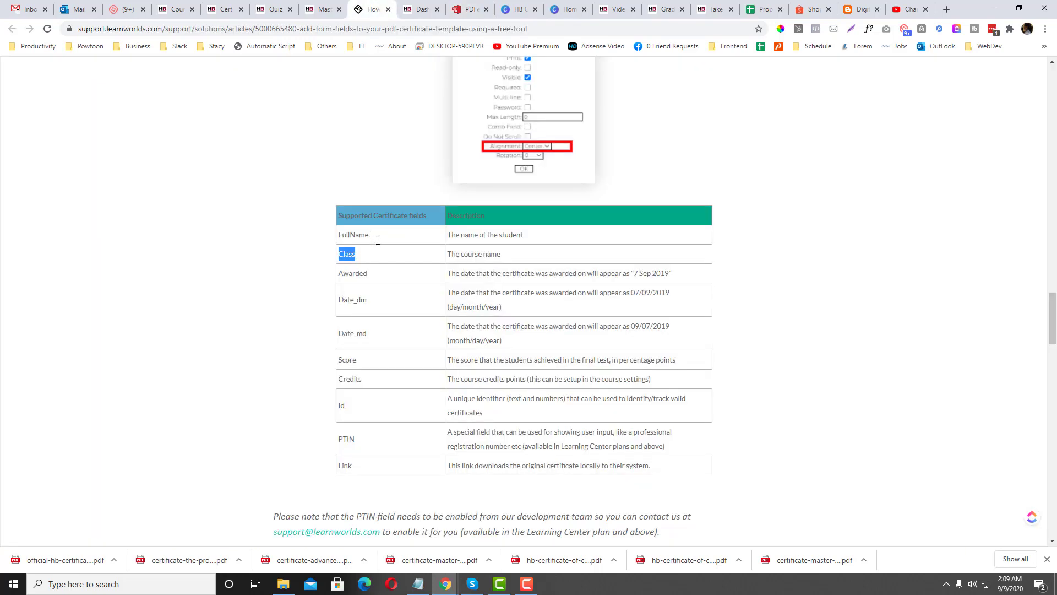
drag(369, 236, 340, 236)
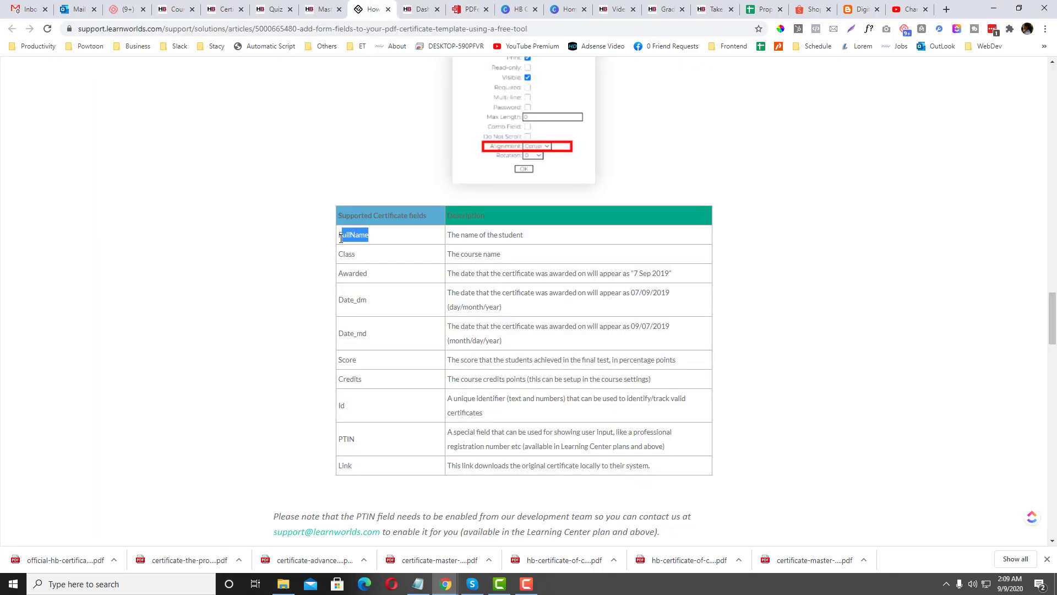
click(455, 10)
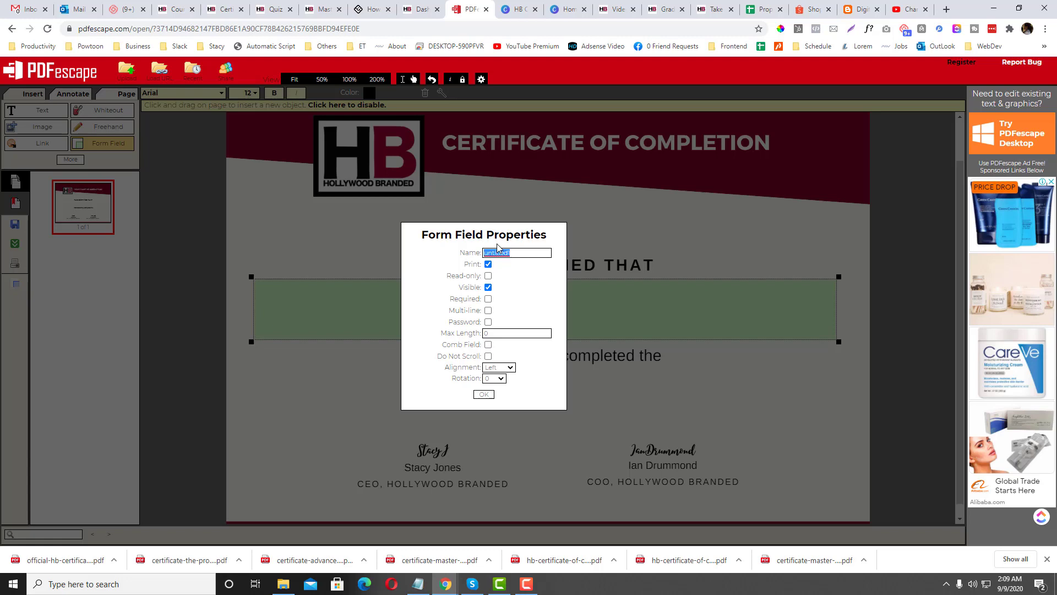
text(FullName)
drag(511, 254, 461, 253)
click(506, 370)
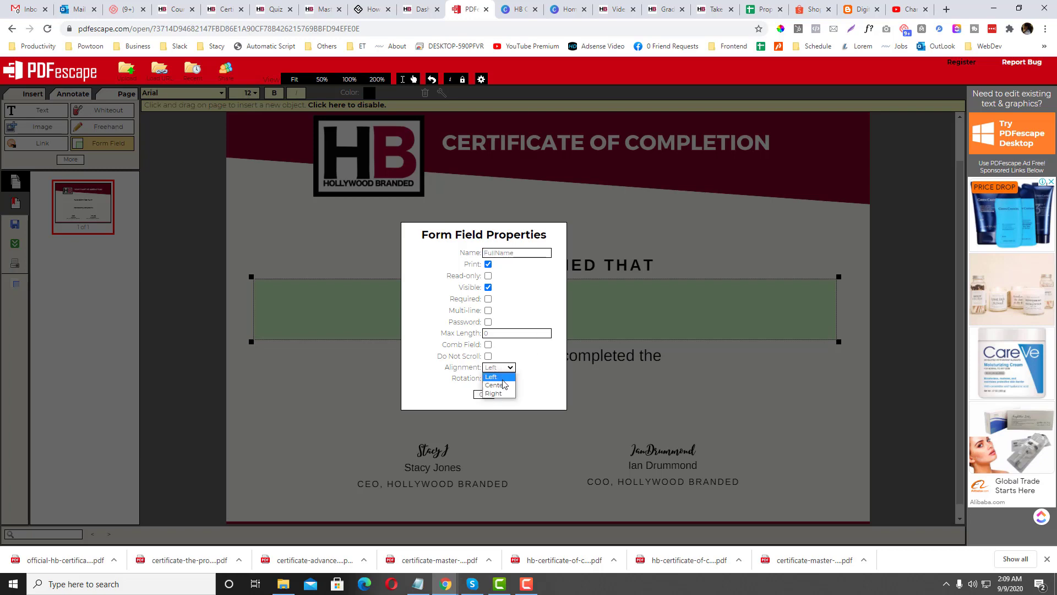
click(501, 385)
click(485, 396)
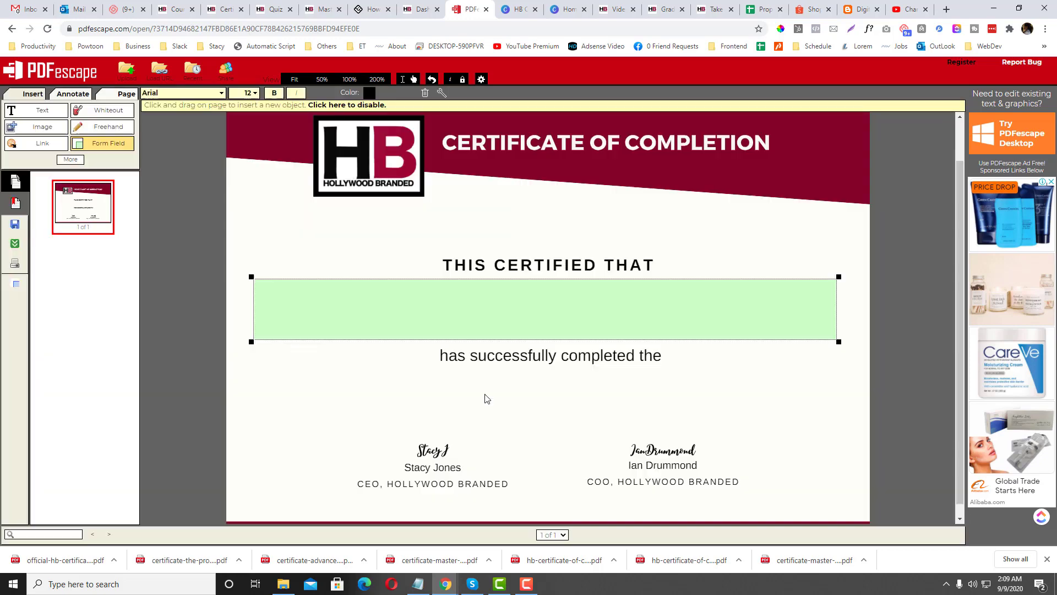
Draw a wide text form field below 'has successfully completed the'
click(92, 145)
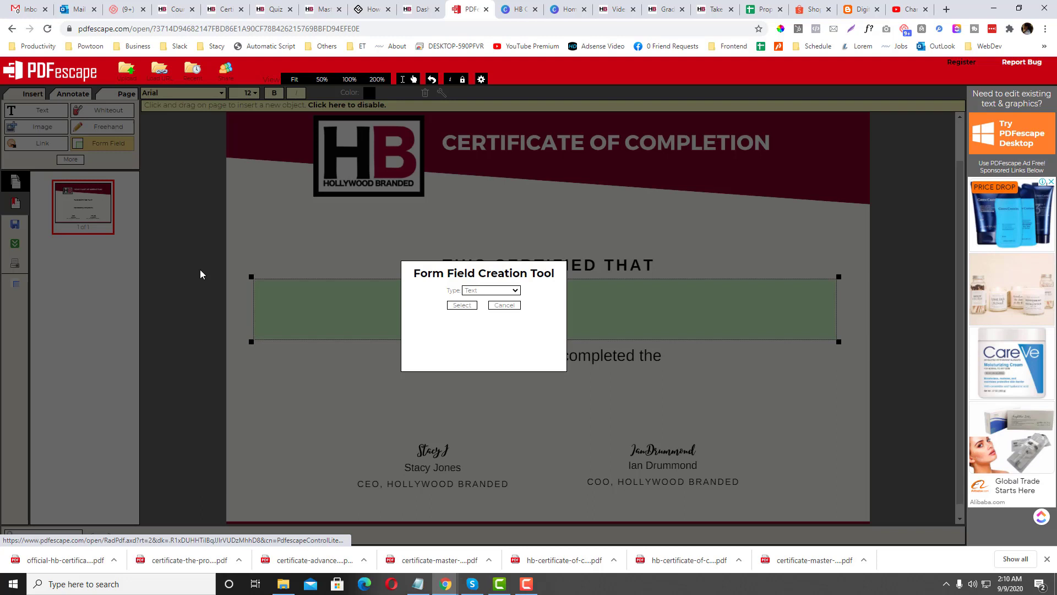
click(461, 306)
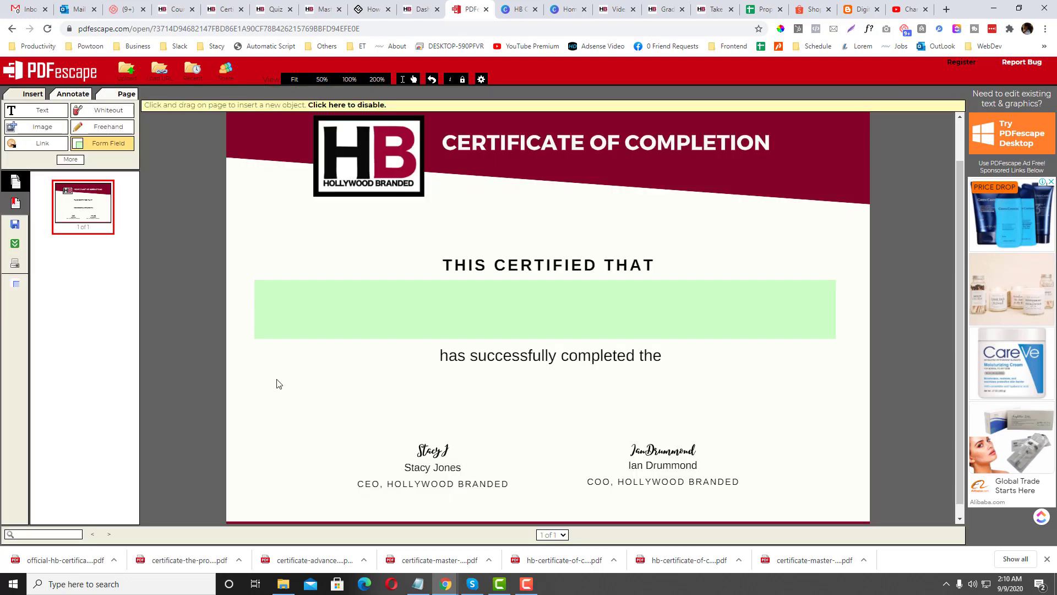
drag(264, 374, 834, 399)
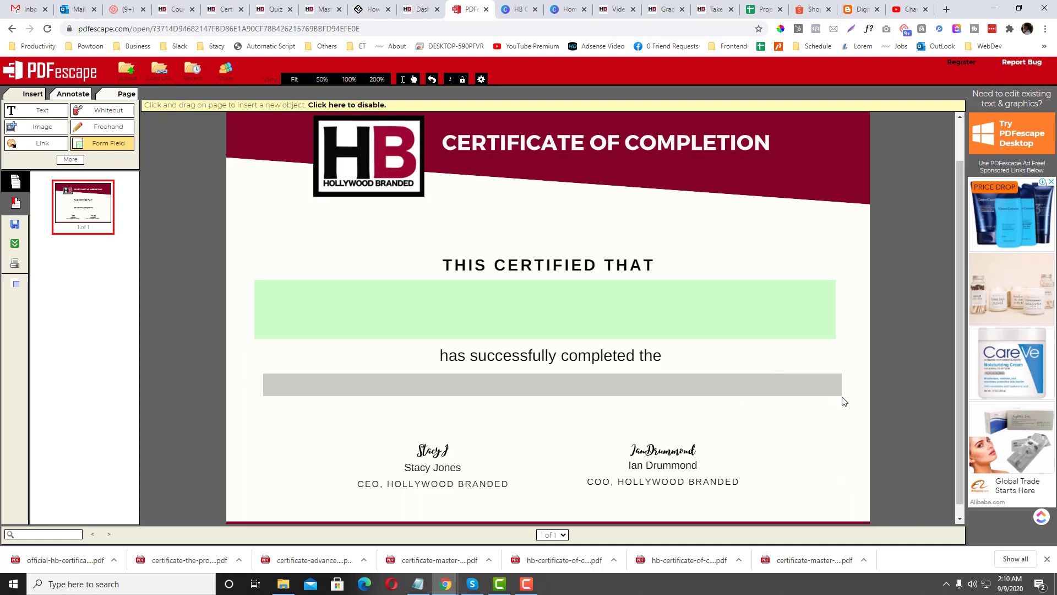
mouse_move(835, 399)
mouse_down()
mouse_move(843, 401)
mouse_move(787, 384)
mouse_up()
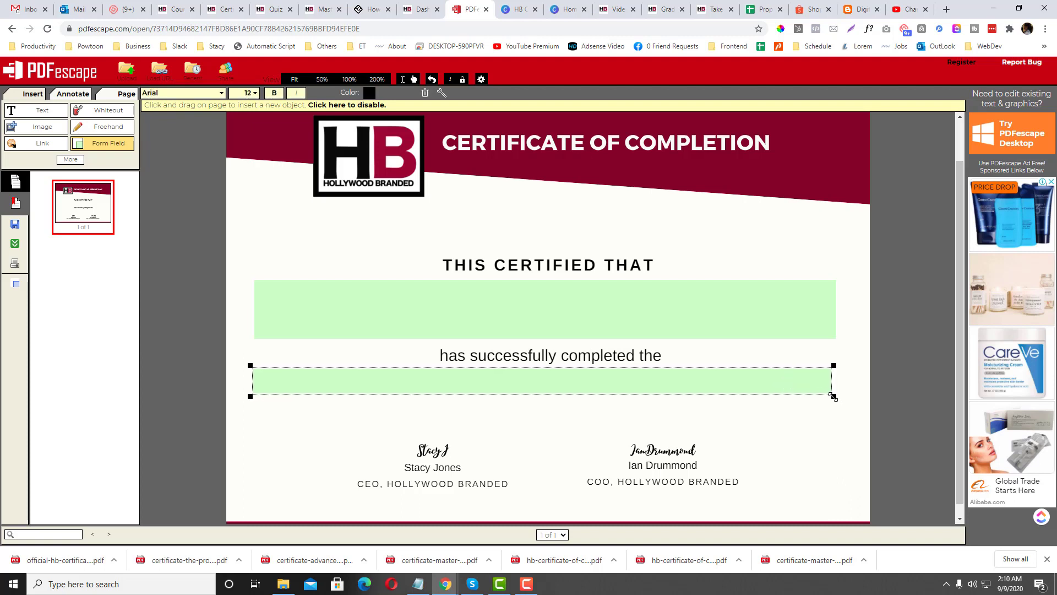
drag(833, 396, 838, 399)
Copy the Class field name from the LearnWorlds supported-fields article
click(370, 9)
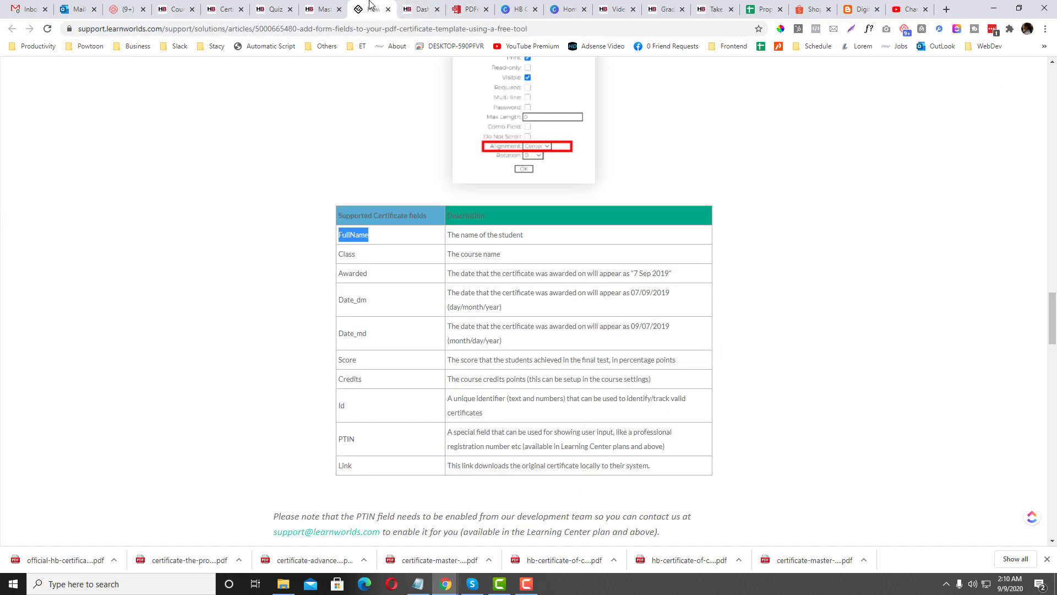
drag(362, 256, 339, 254)
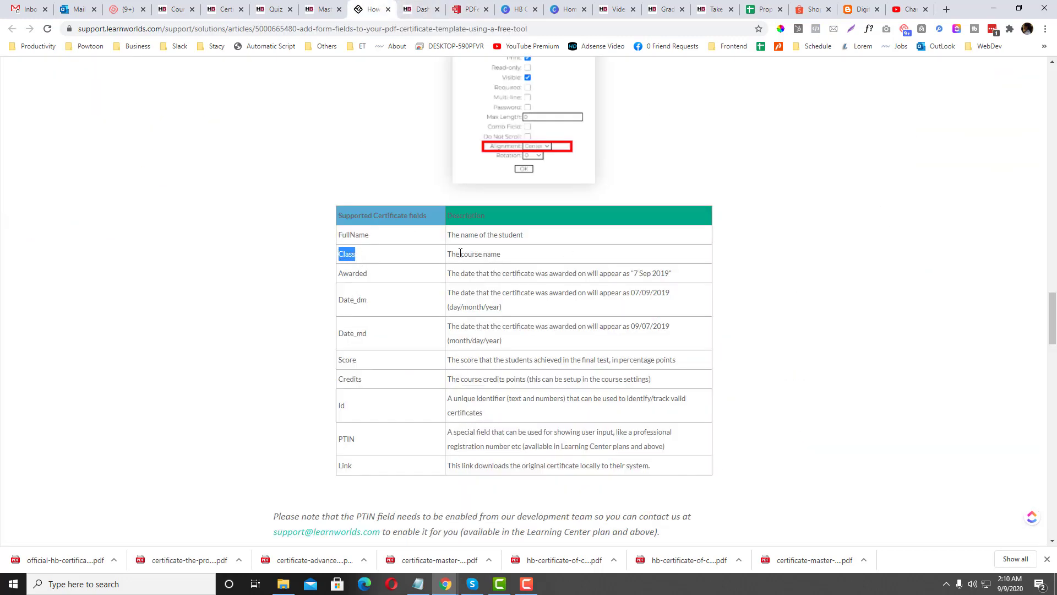
right_click(347, 255)
click(355, 262)
drag(344, 274, 405, 464)
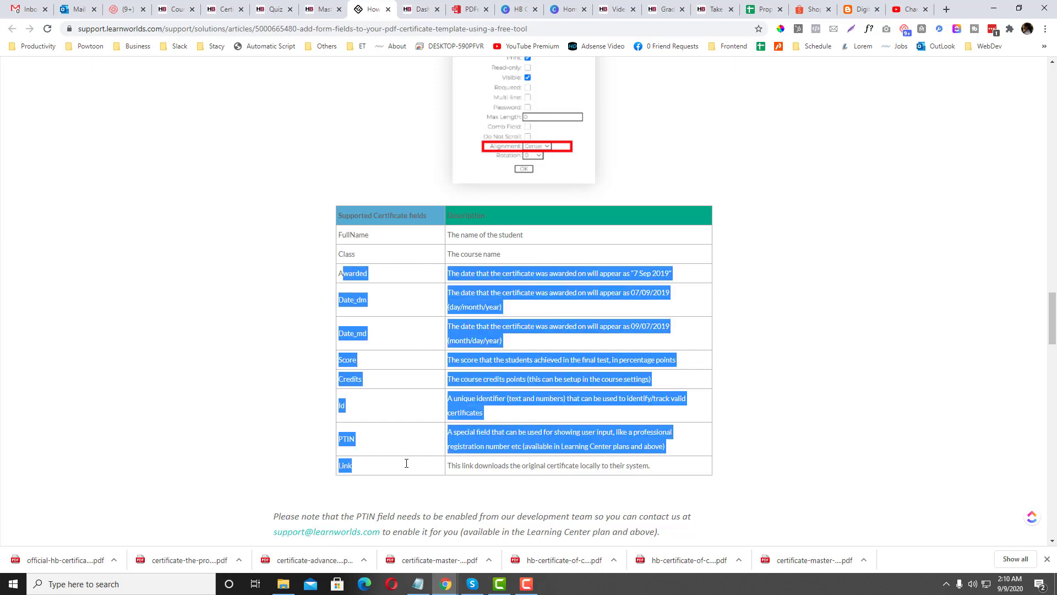
click(370, 281)
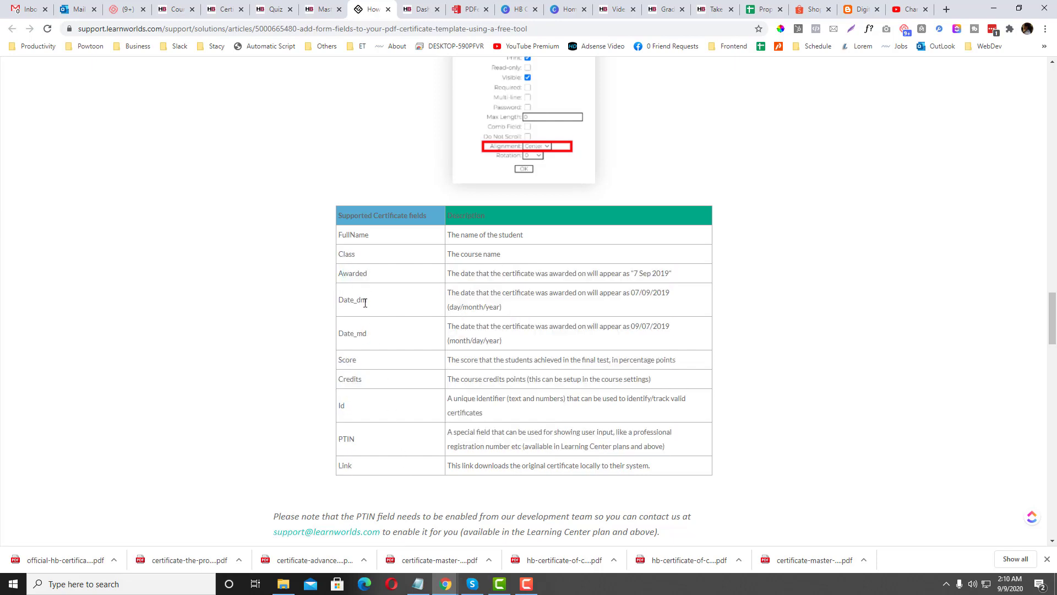
scroll(368, 336, down, 1)
scroll(373, 320, up, 2)
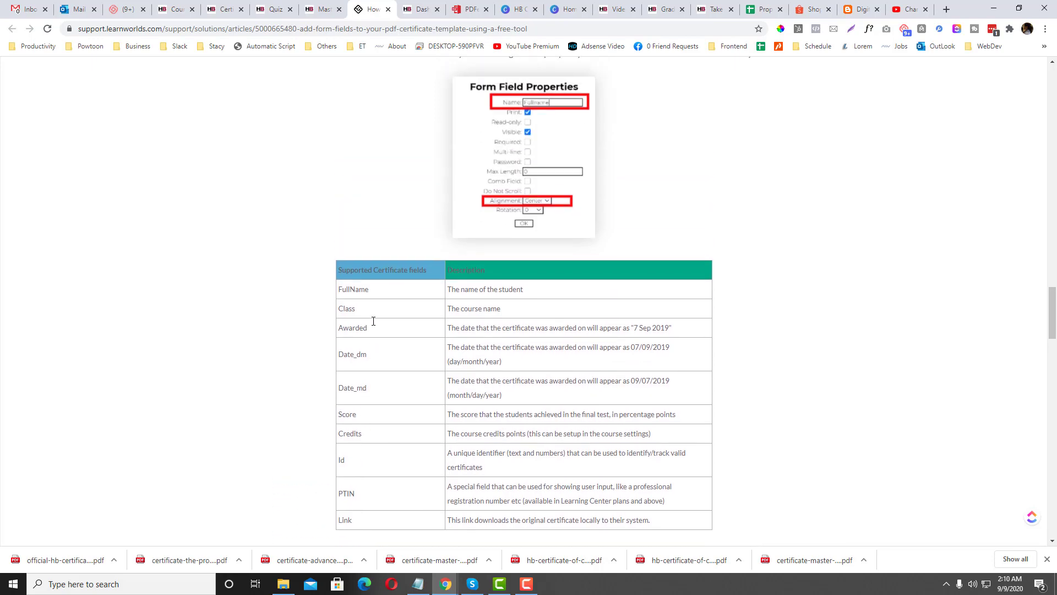
scroll(385, 312, down, 1)
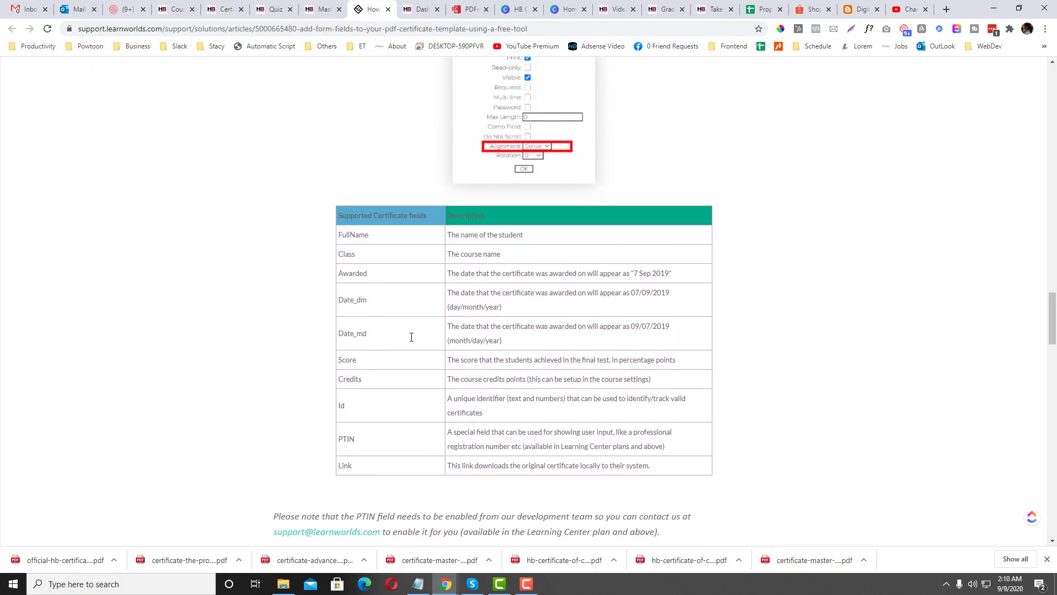
Name the lower field Class, set its alignment, and delete a stray small field
click(467, 8)
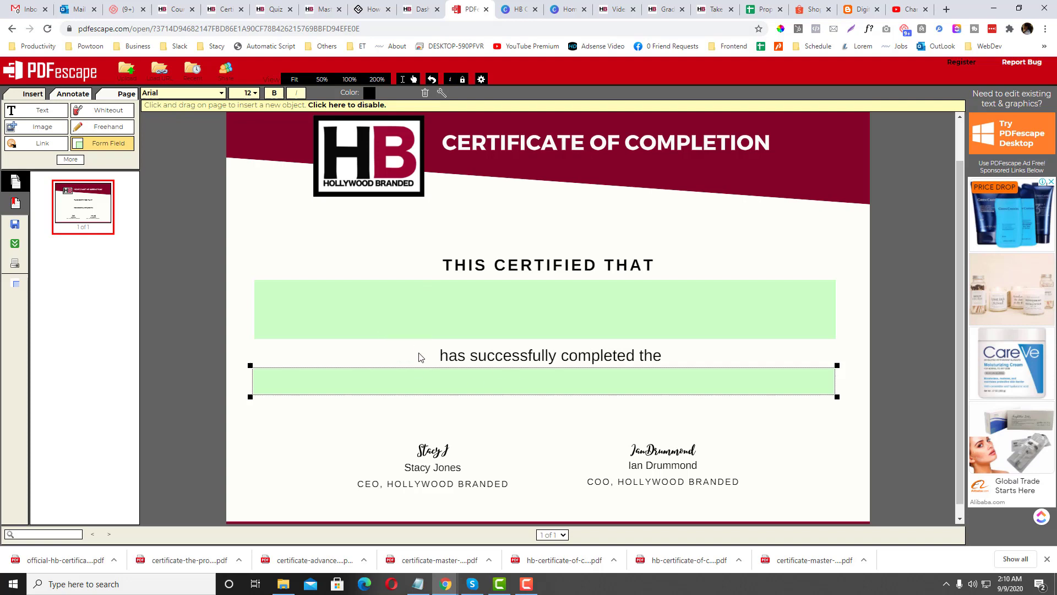
right_click(431, 373)
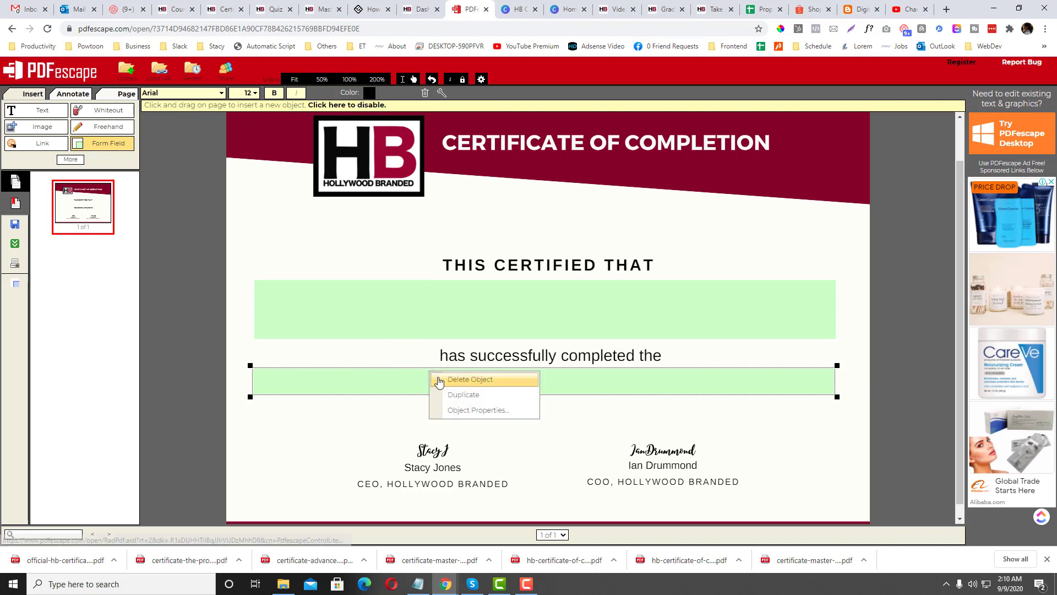
click(466, 411)
text(Class)
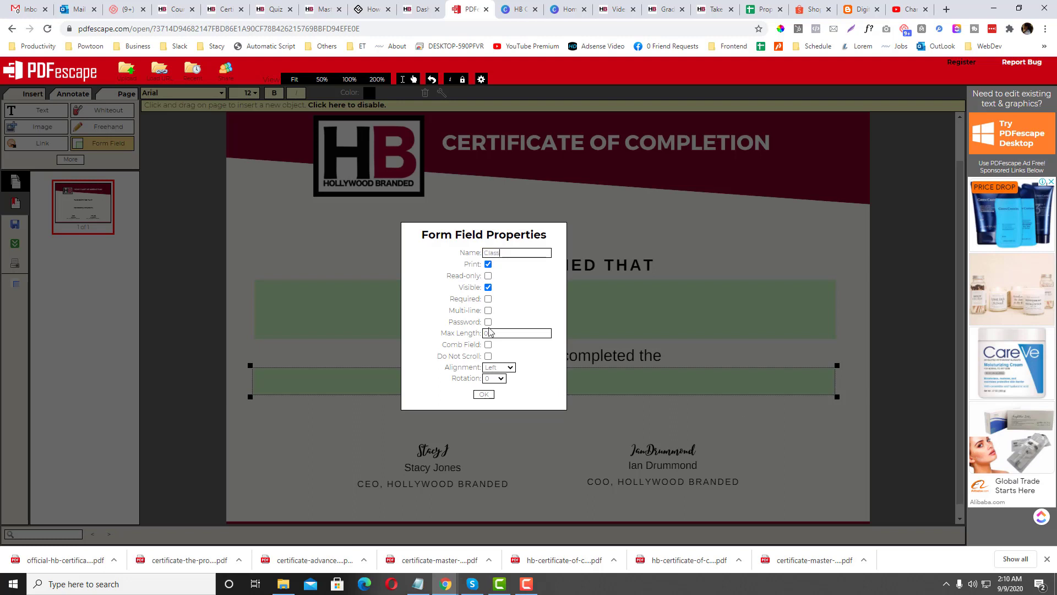
click(499, 367)
click(486, 394)
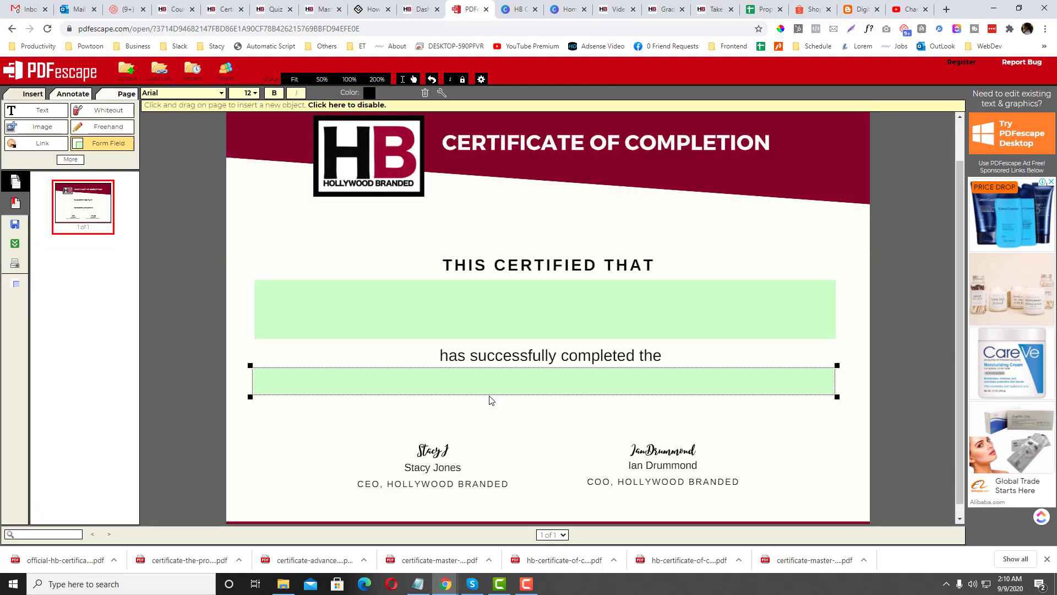
click(487, 322)
key(Delete)
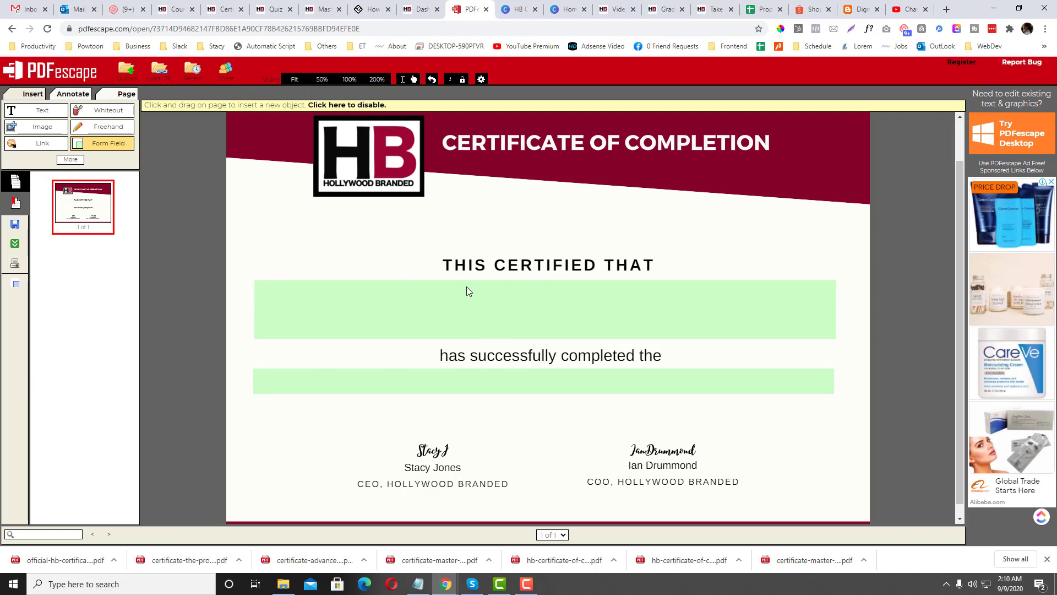
Delete the stray small form fields from the certificate
click(421, 300)
key(Delete)
click(407, 294)
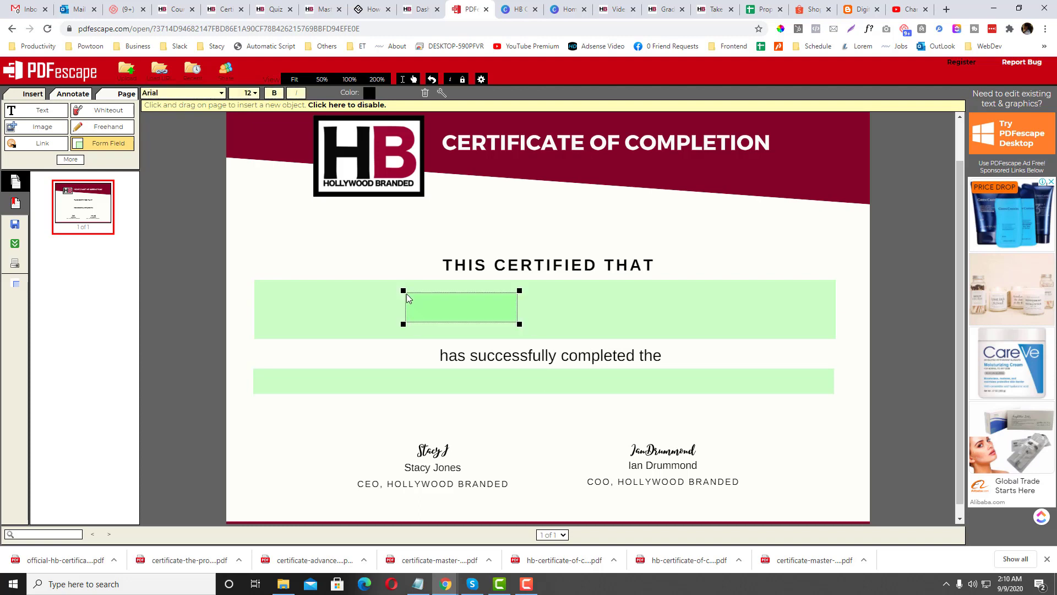
key(Delete)
Set the FullName field's font size to 41
right_click(406, 293)
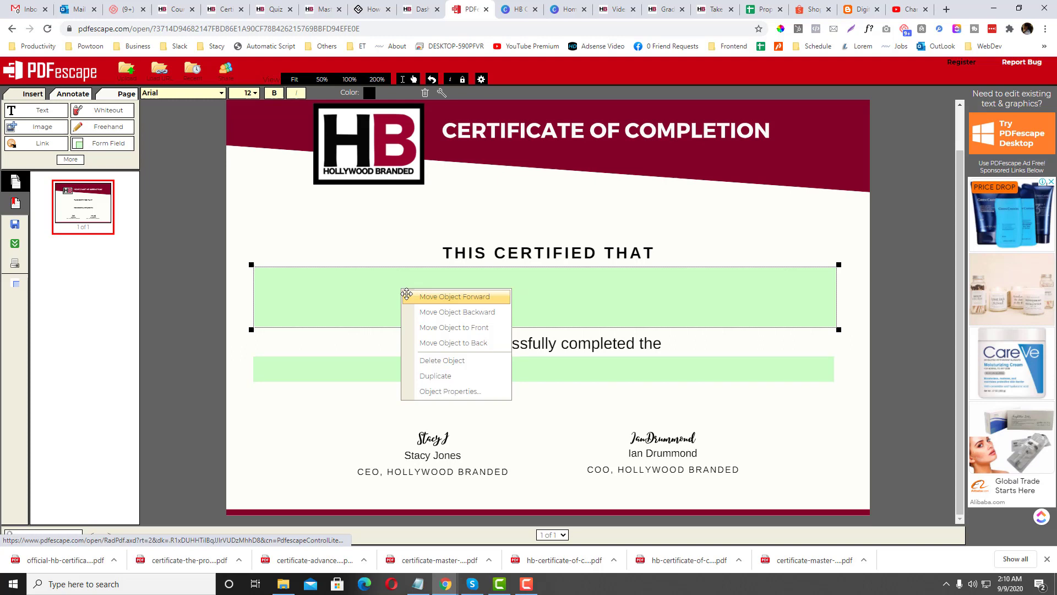
click(405, 281)
right_click(406, 280)
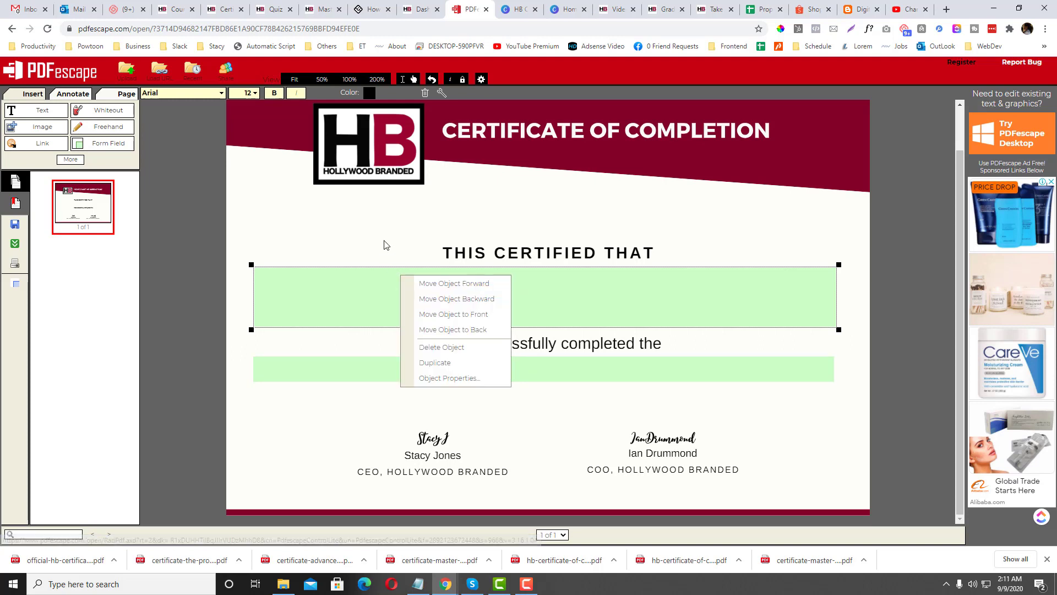
right_click(381, 277)
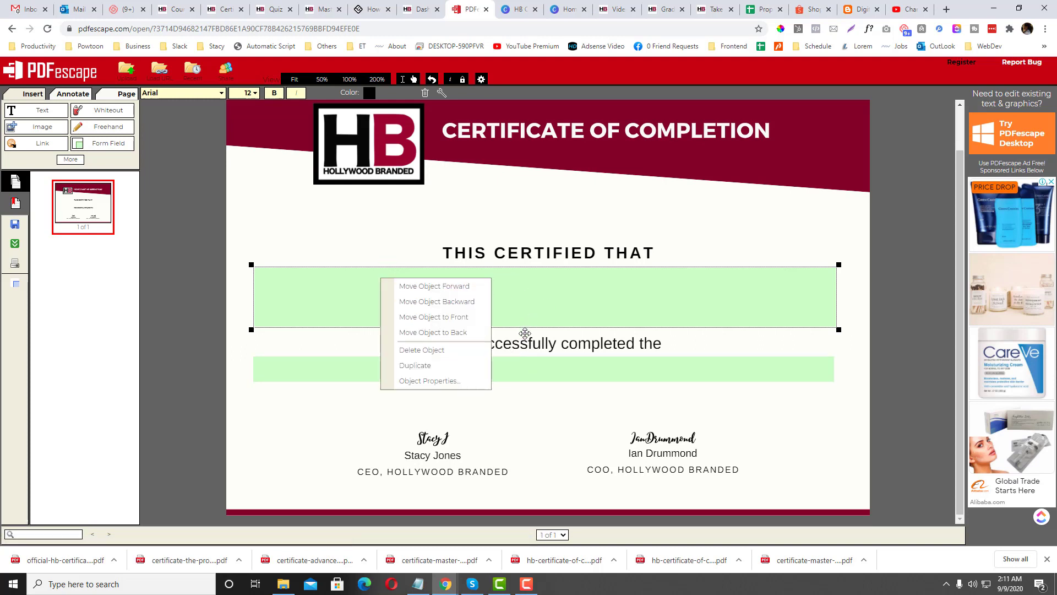
click(900, 307)
right_click(707, 298)
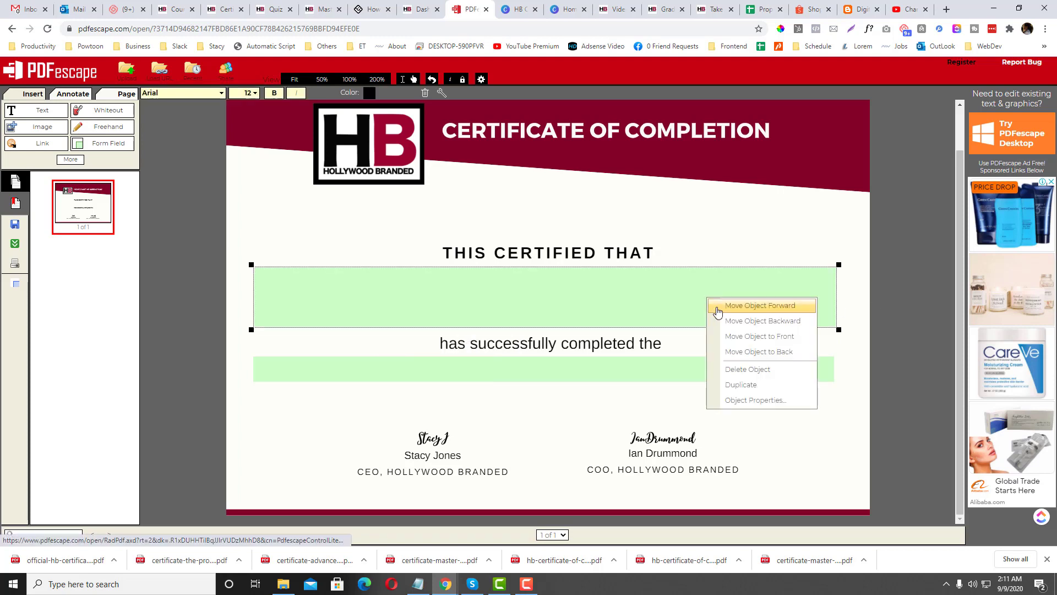
click(208, 93)
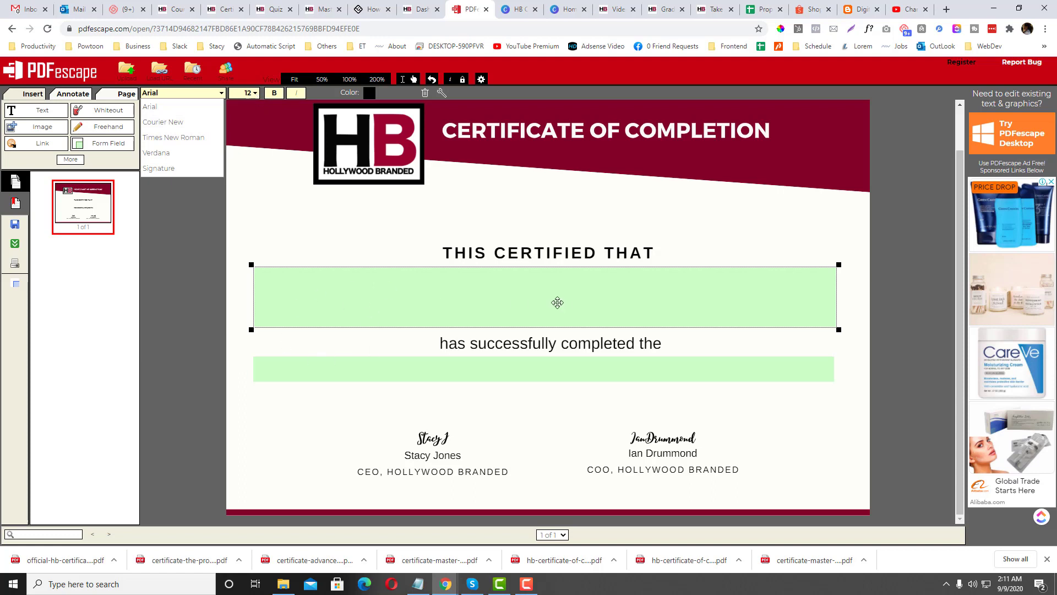
click(251, 94)
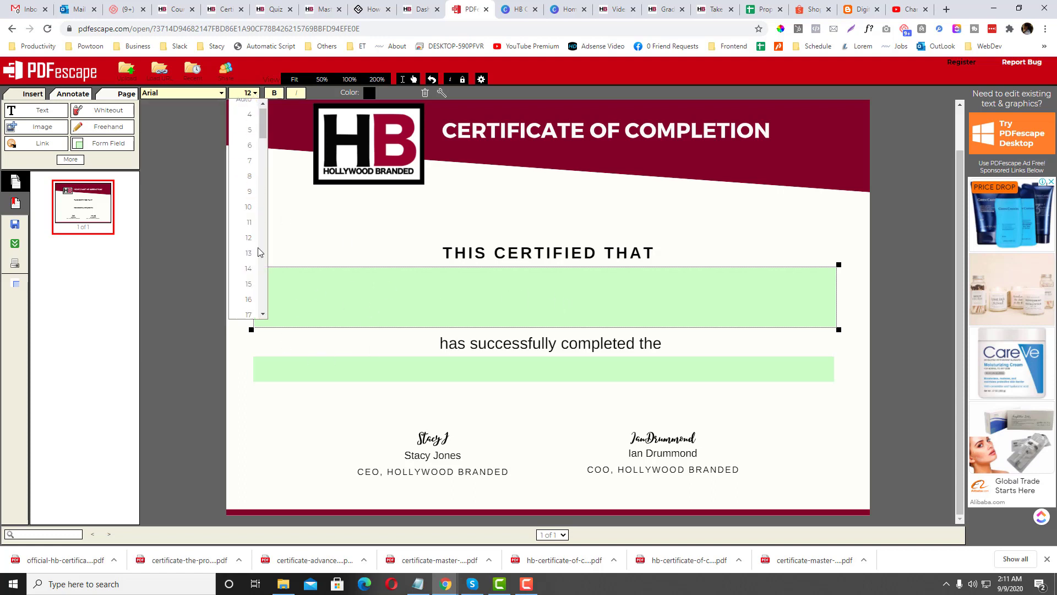
scroll(250, 281, down, 4)
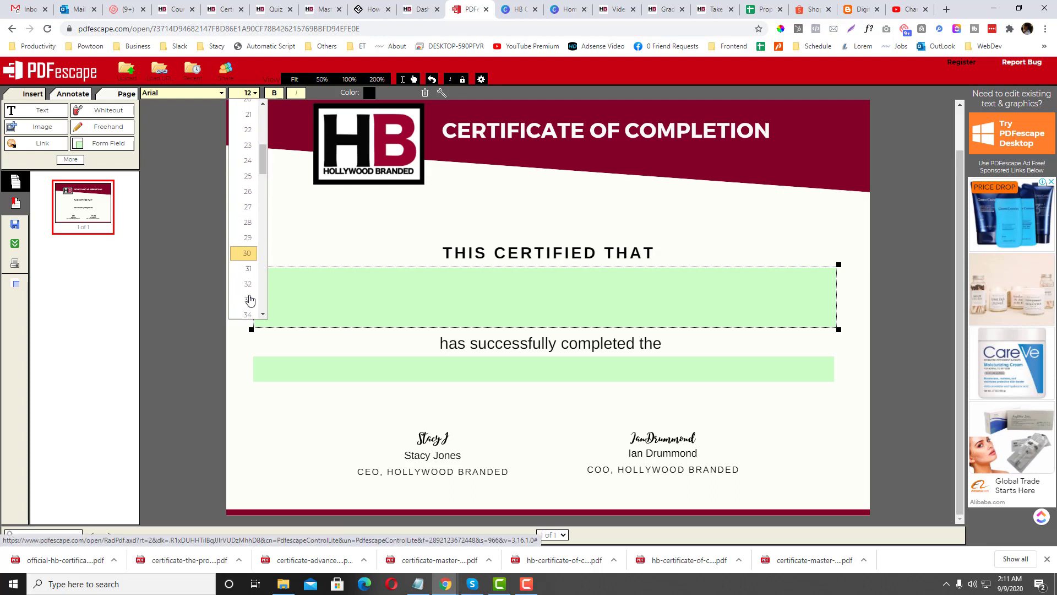
scroll(248, 294, down, 5)
click(248, 306)
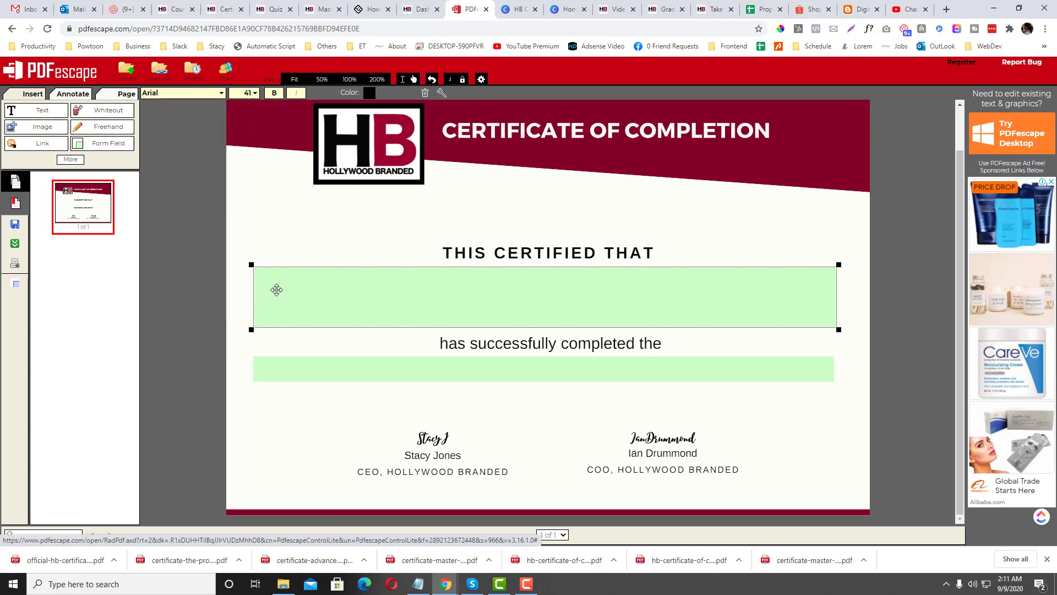
Set the lower course-title field's font size to 18
right_click(417, 370)
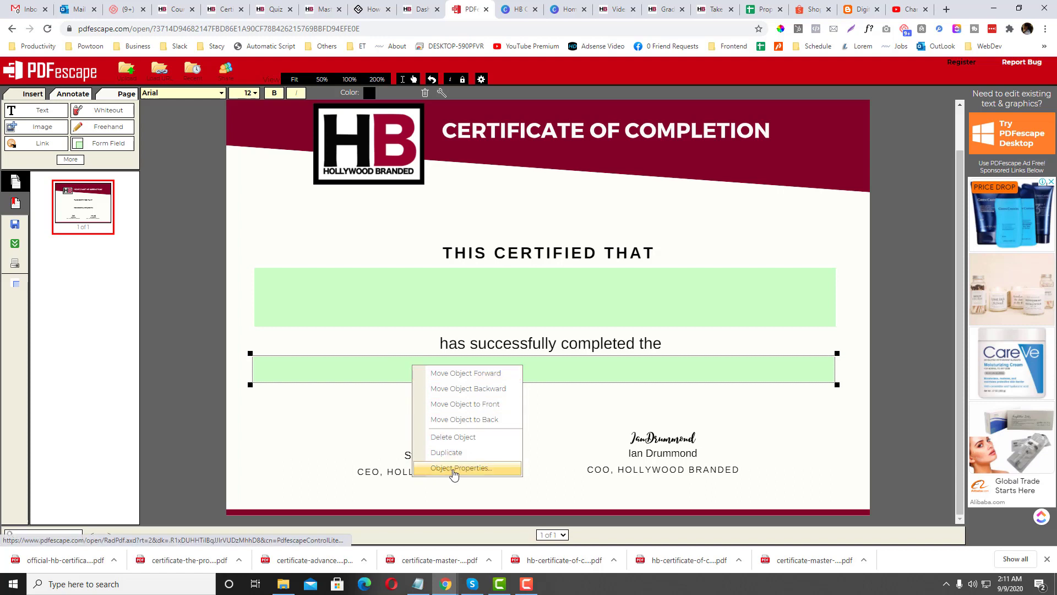
click(529, 441)
click(433, 377)
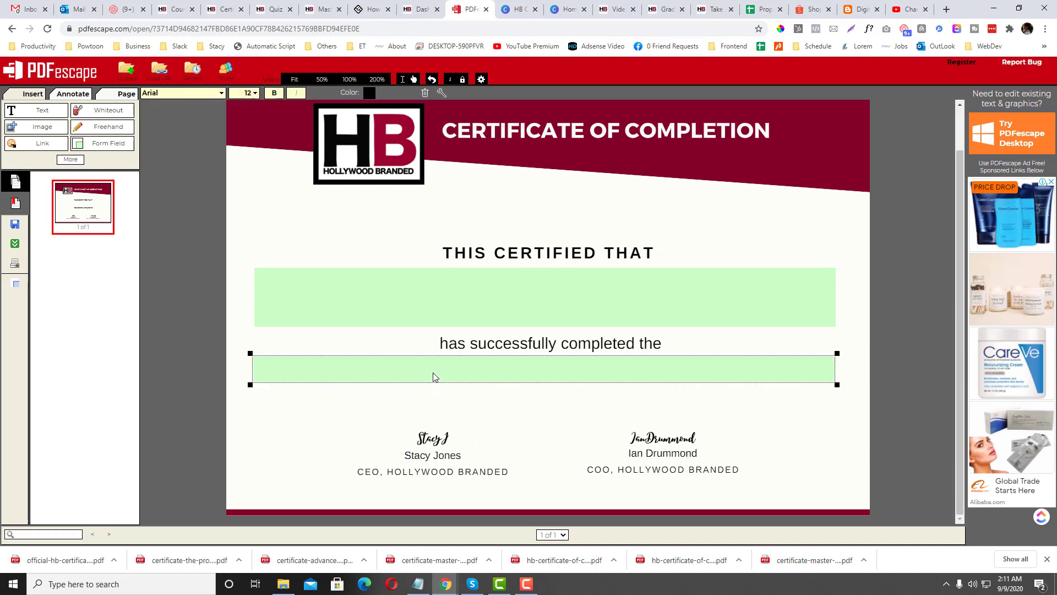
right_click(434, 373)
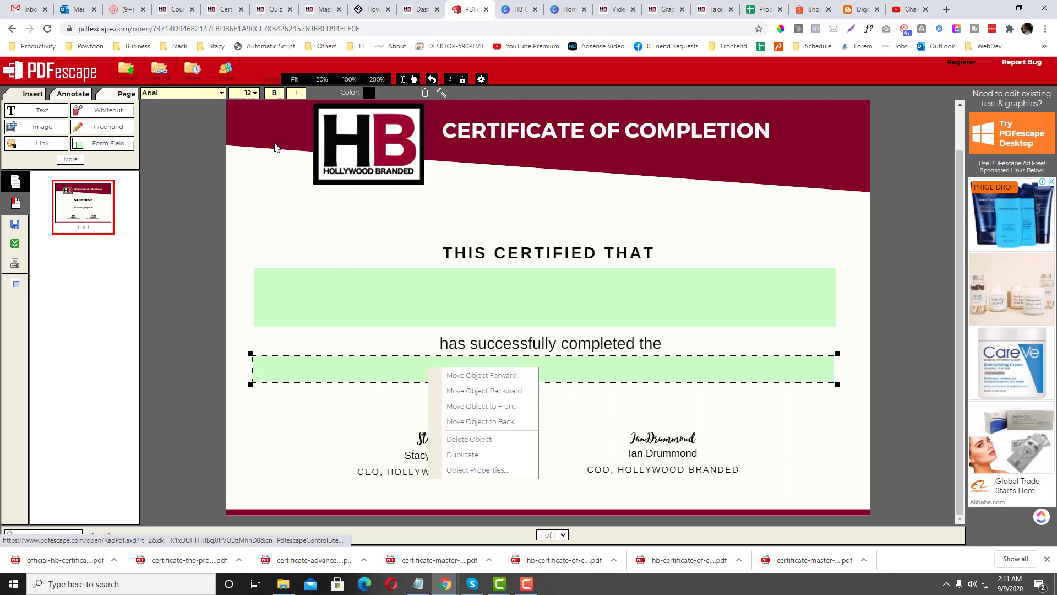
click(248, 93)
scroll(245, 169, up, 3)
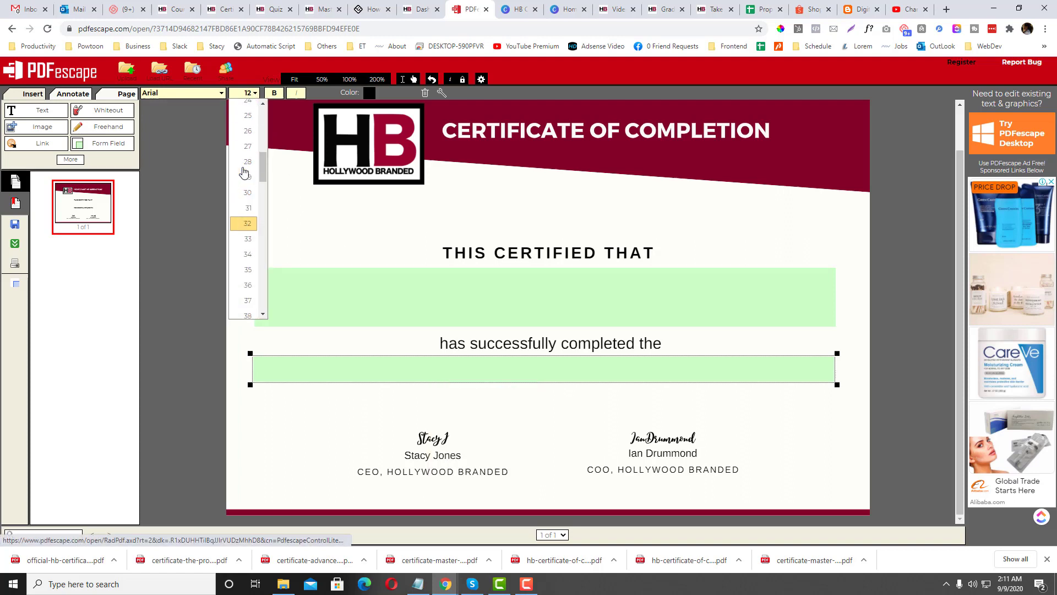
scroll(245, 172, up, 2)
click(245, 173)
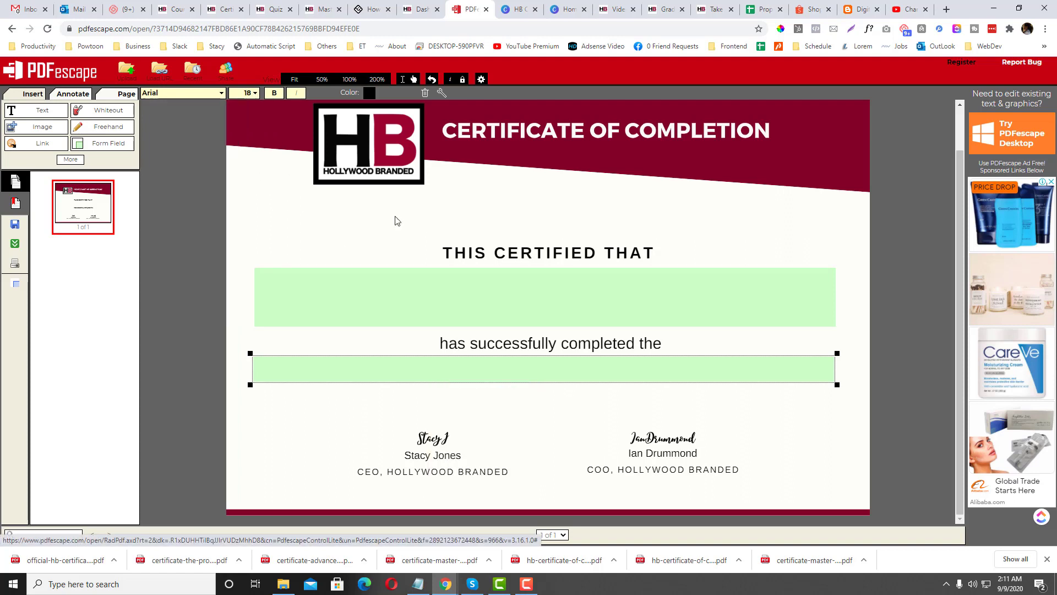
Download the certificate without the '(1)' suffix, replacing the existing Desktop PDF
click(734, 252)
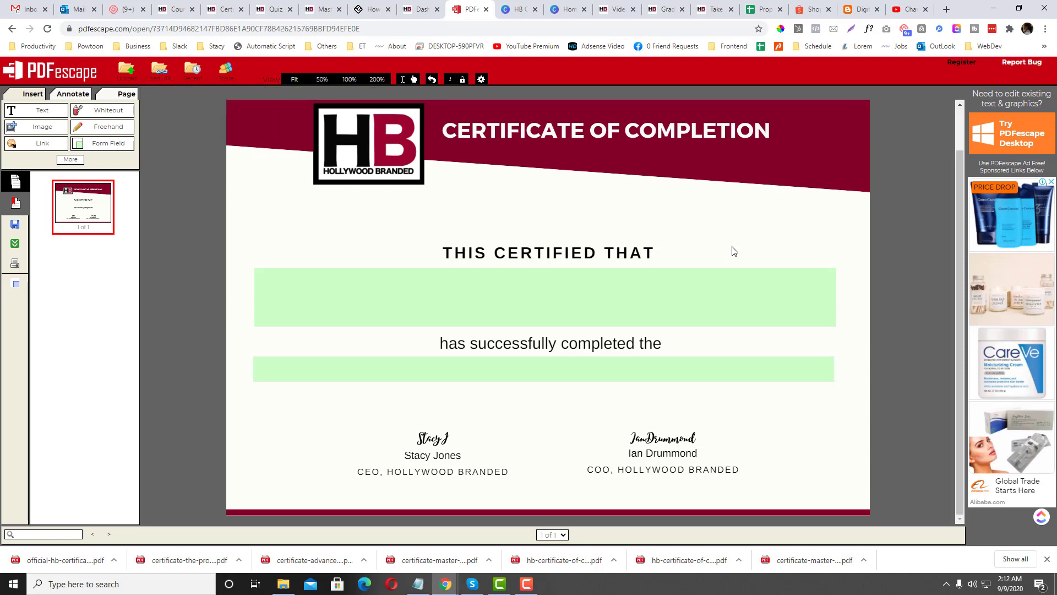
click(15, 246)
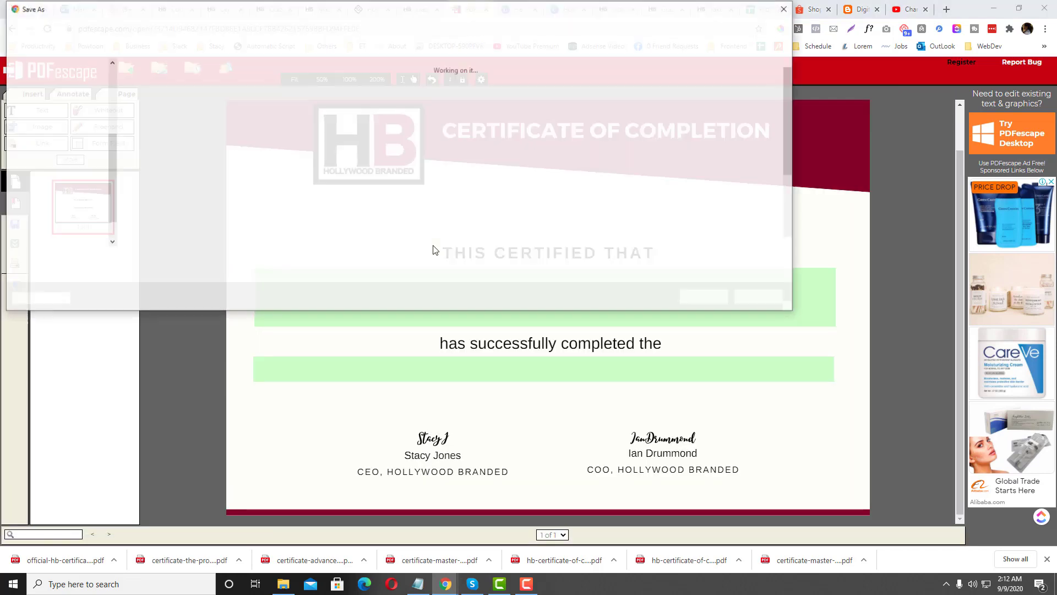
click(180, 258)
key(BackSpace)
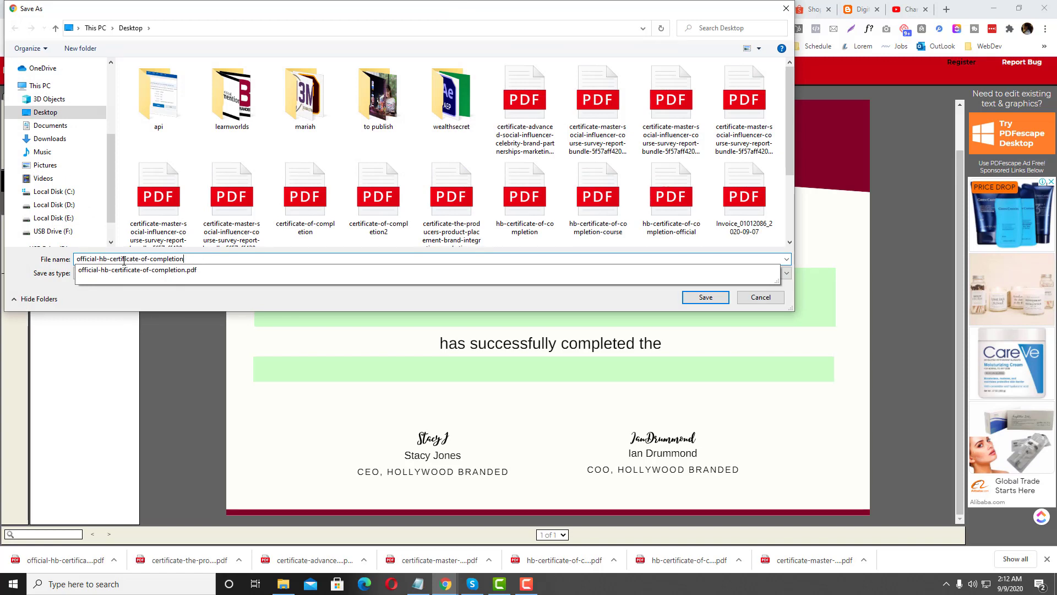
double_click(124, 261)
key(Return)
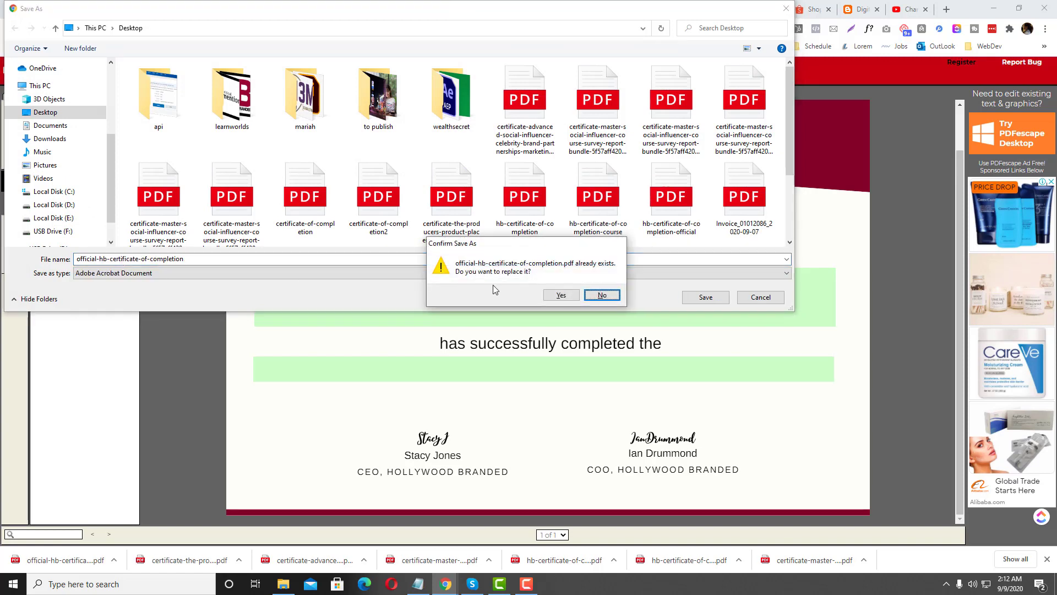
click(561, 296)
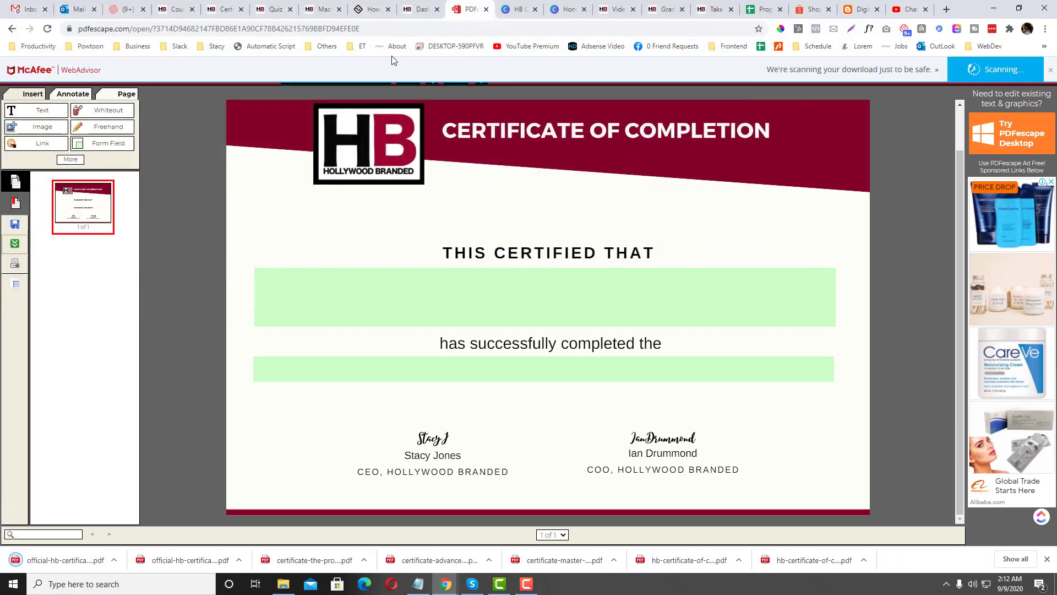
Add the Desktop PDF as the Certificate of Completion template in the course editor and save
click(278, 9)
click(225, 9)
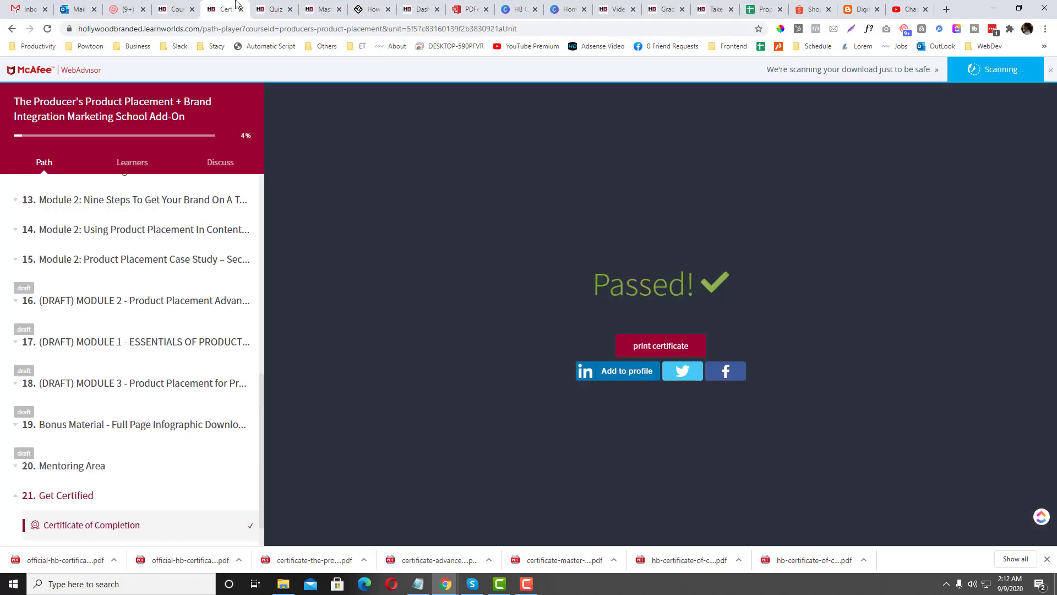
click(164, 8)
mouse_move(397, 352)
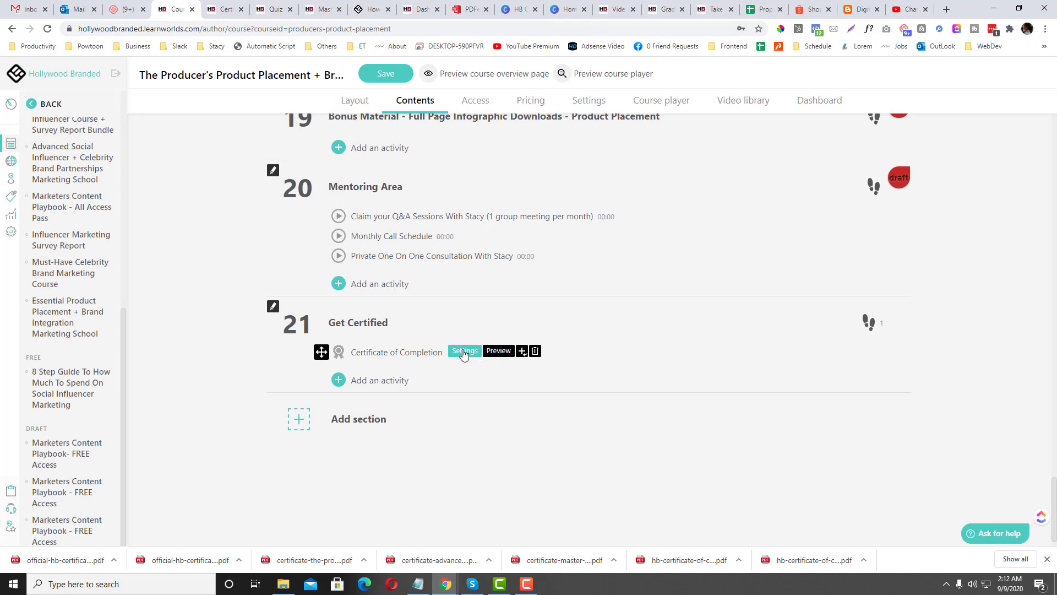
click(464, 353)
scroll(890, 299, down, 3)
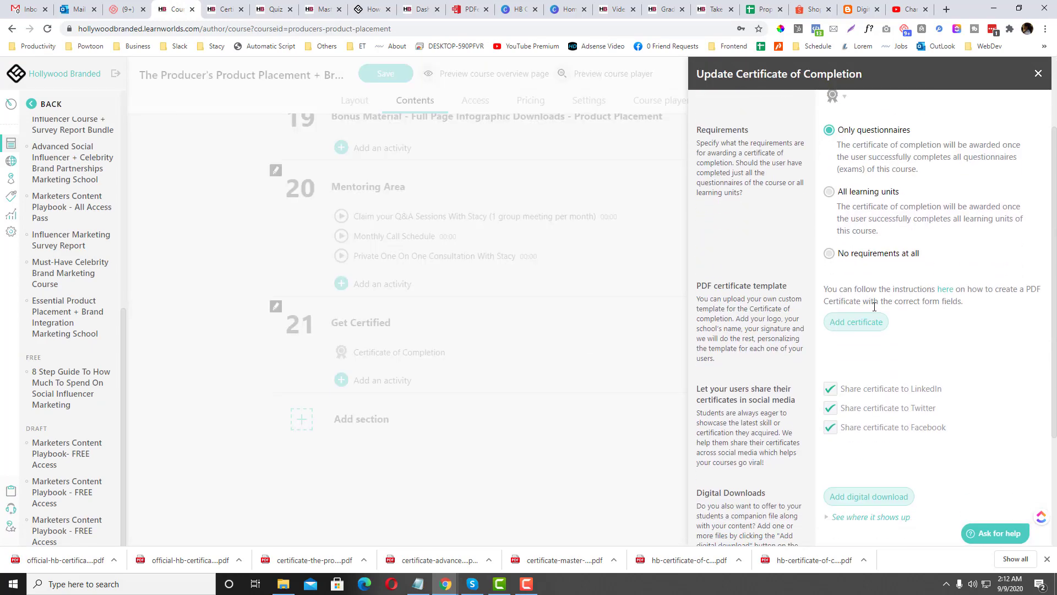
scroll(849, 325, up, 3)
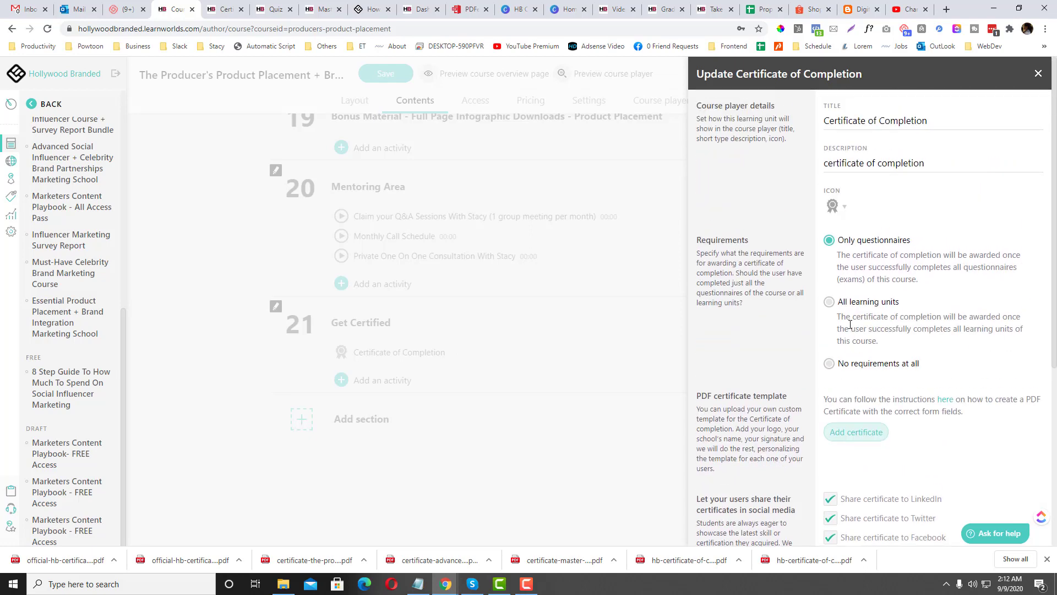
scroll(849, 325, down, 4)
click(856, 267)
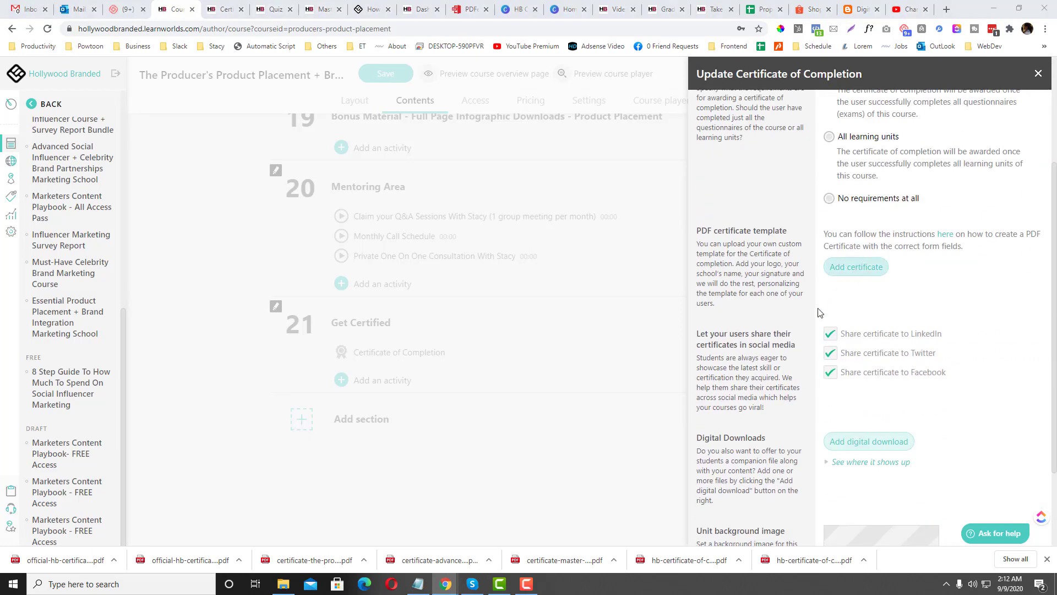
text(official-hb-certificate-of-completion.pdf)
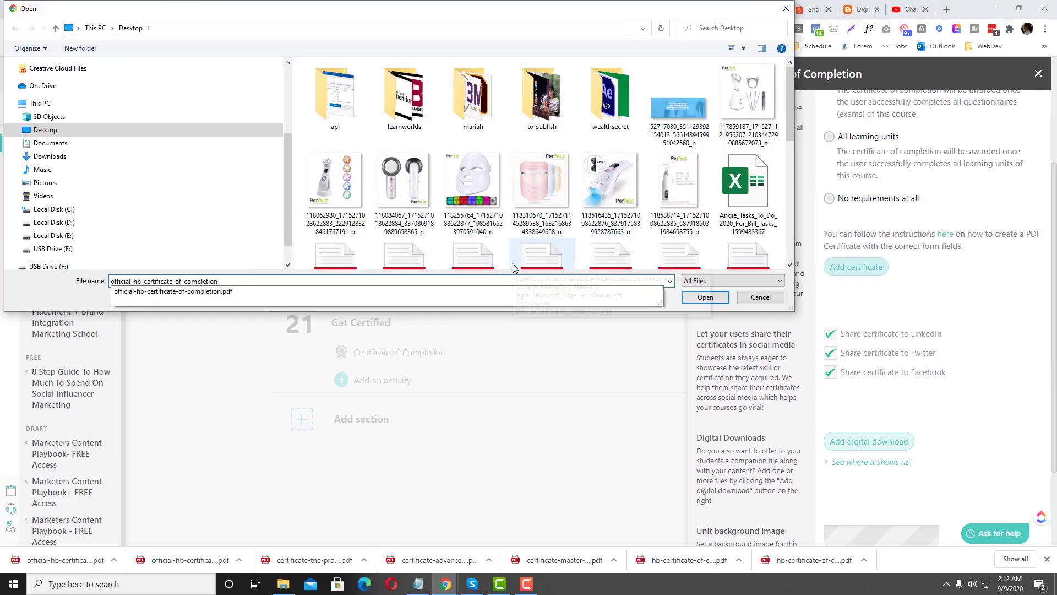
key(Return)
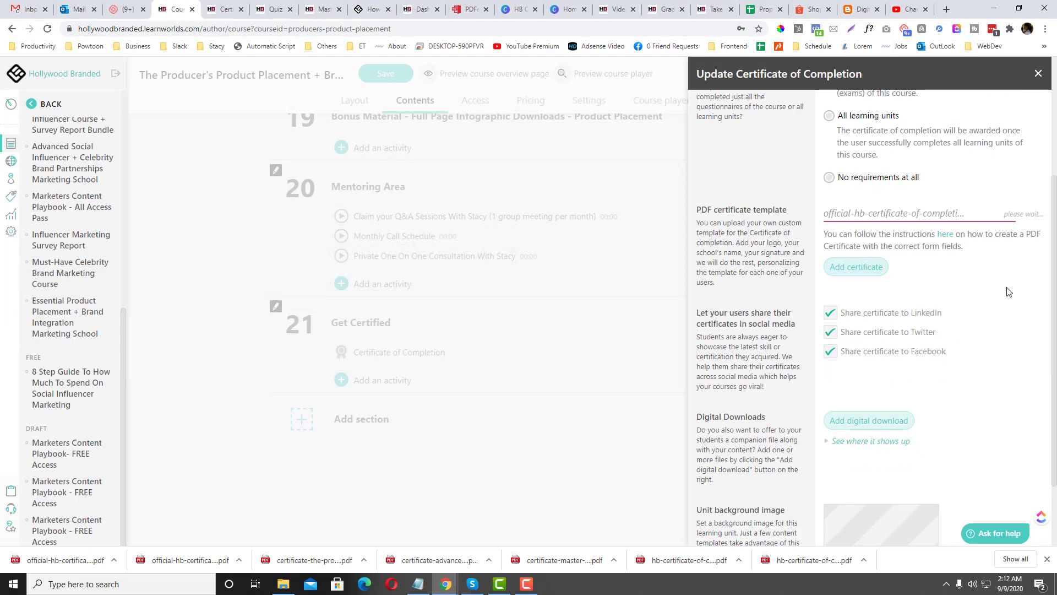
scroll(873, 489, down, 3)
click(852, 504)
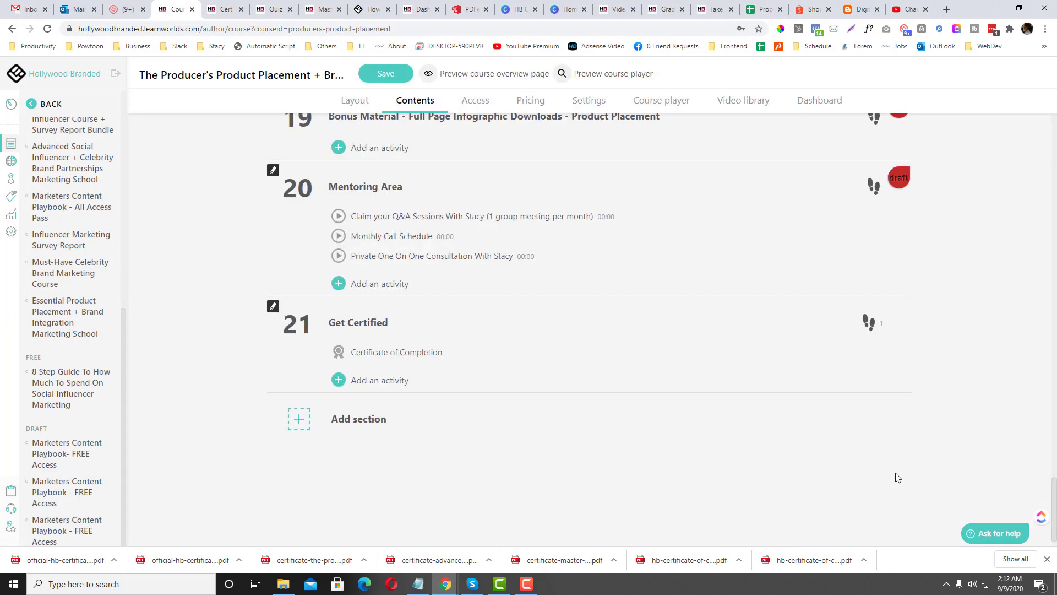
Open the course player's Certificate of Completion unit, reload it, and save the printed certificate PDF
click(380, 84)
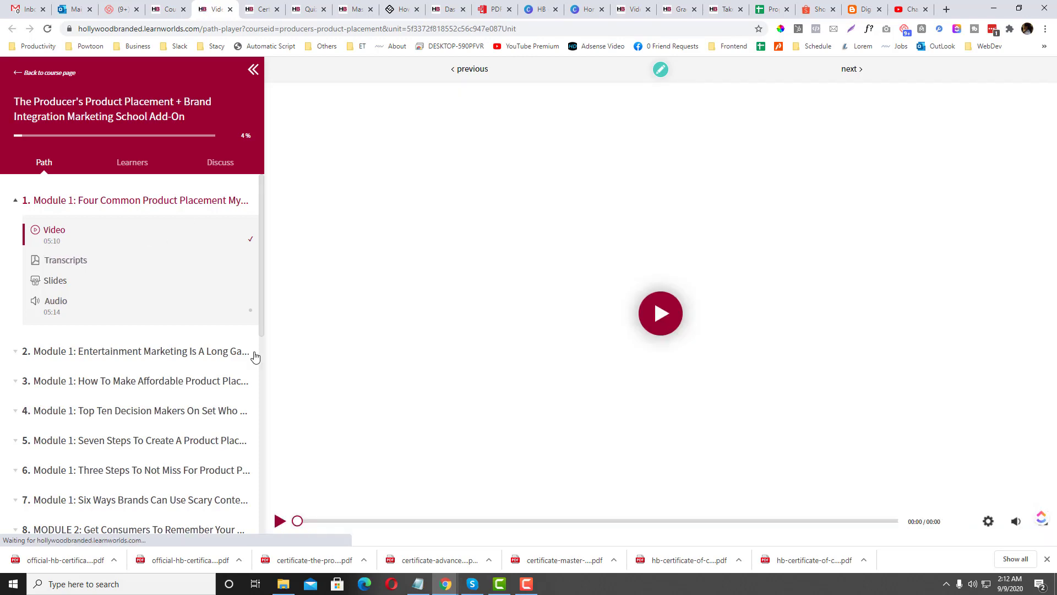
scroll(248, 356, down, 3)
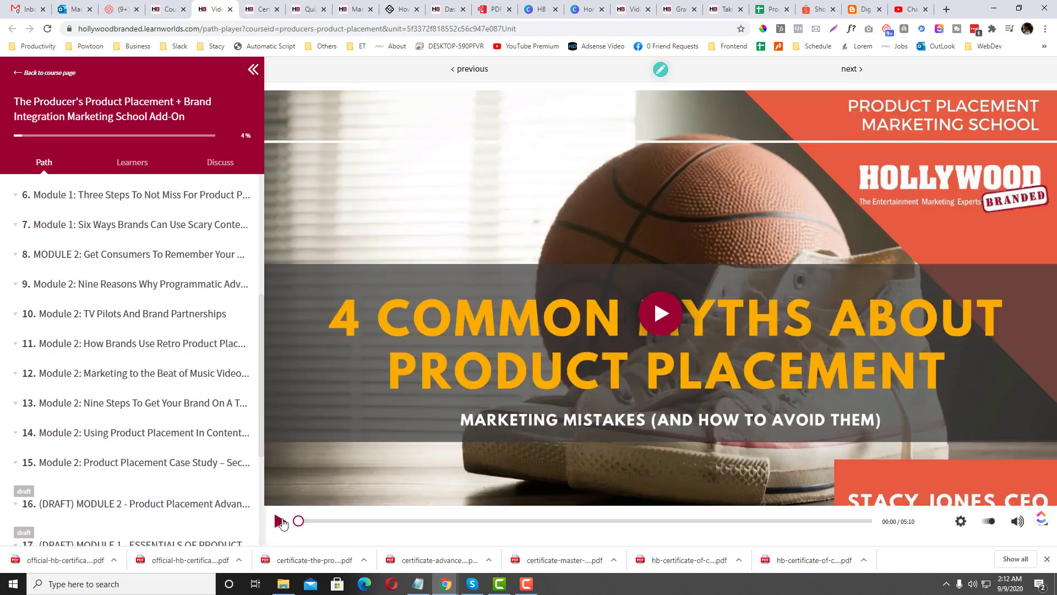
scroll(186, 438, down, 3)
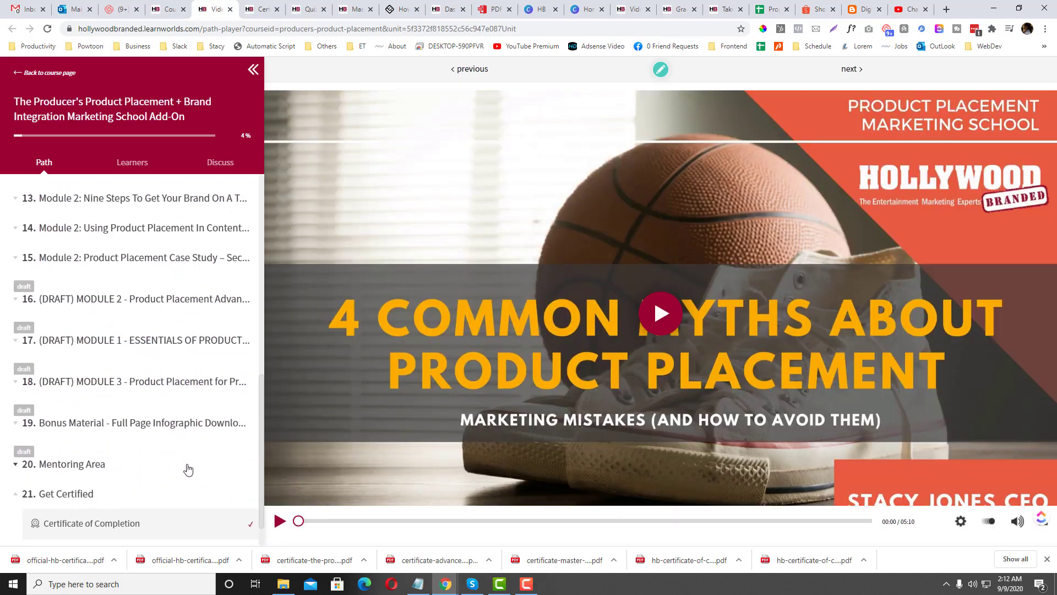
scroll(187, 468, down, 1)
click(129, 483)
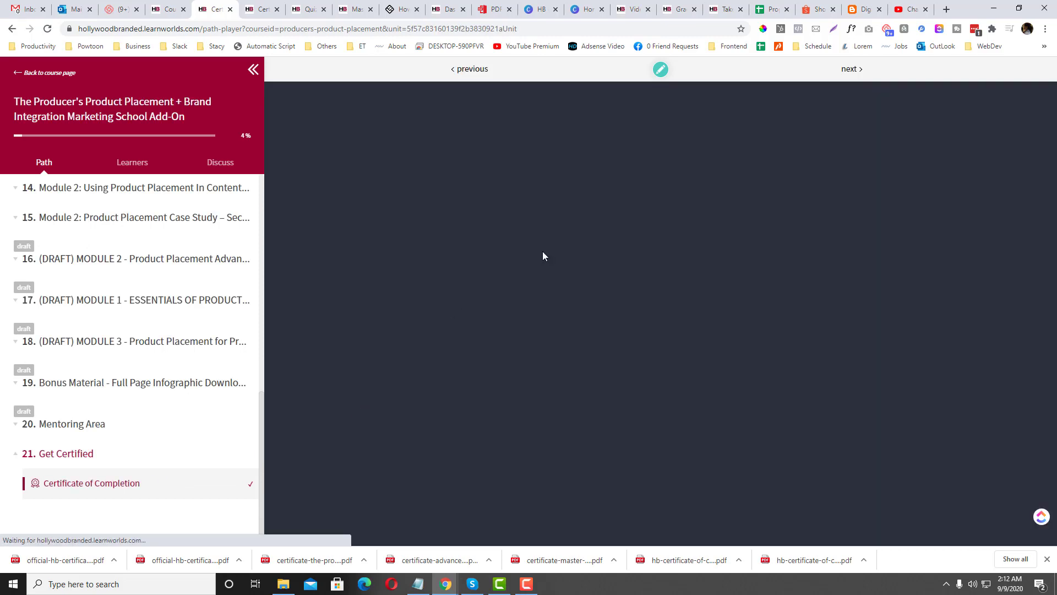
click(324, 31)
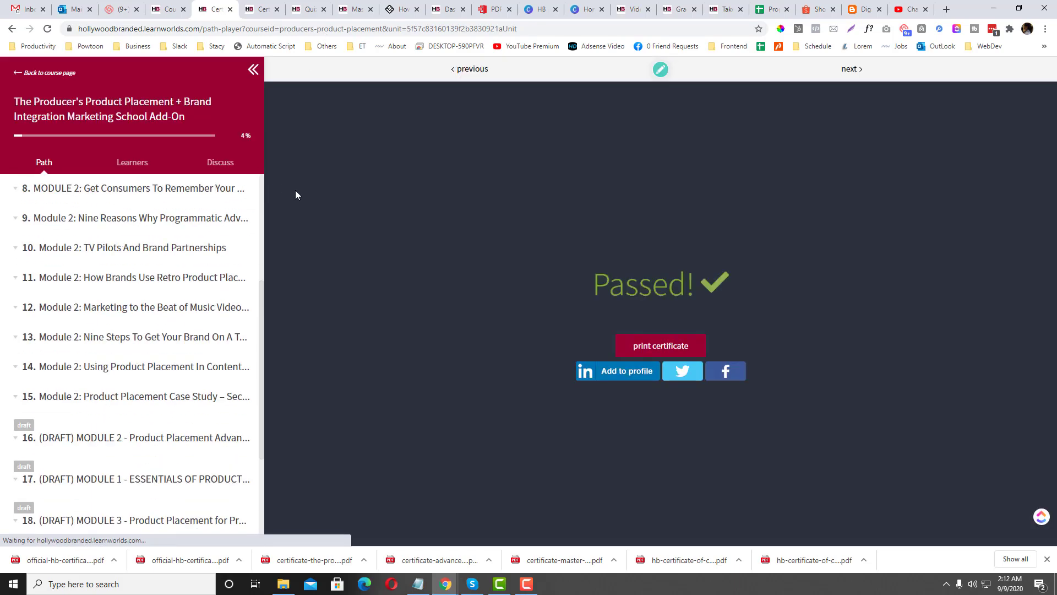
scroll(179, 363, down, 2)
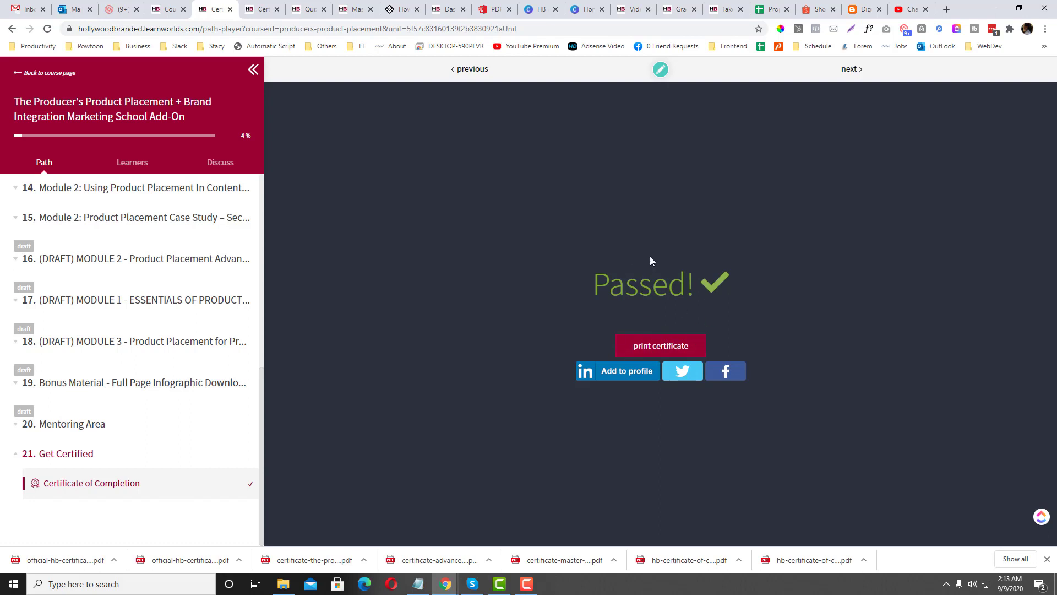
click(654, 351)
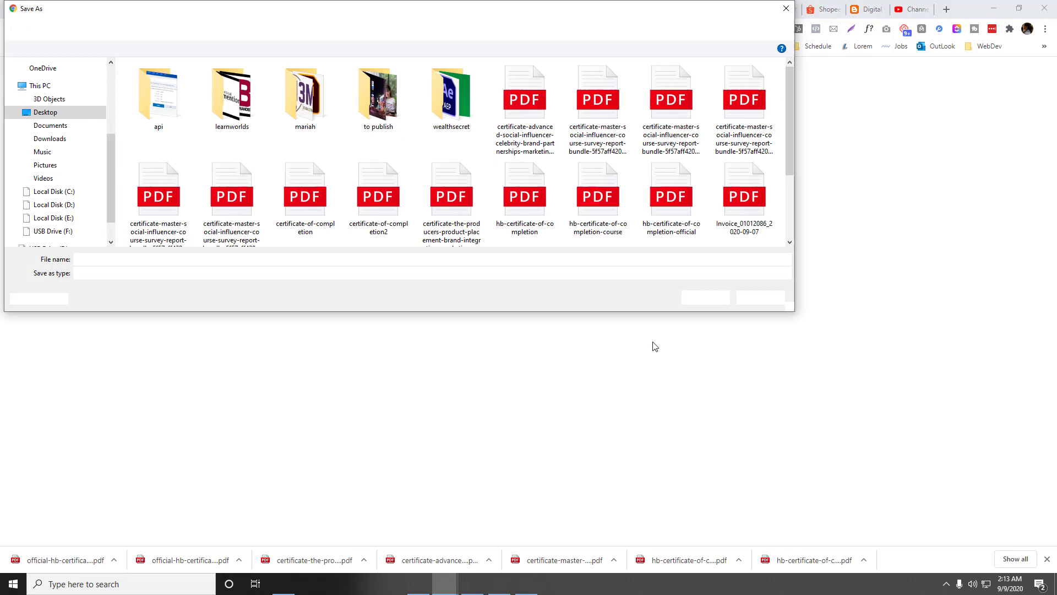
click(704, 297)
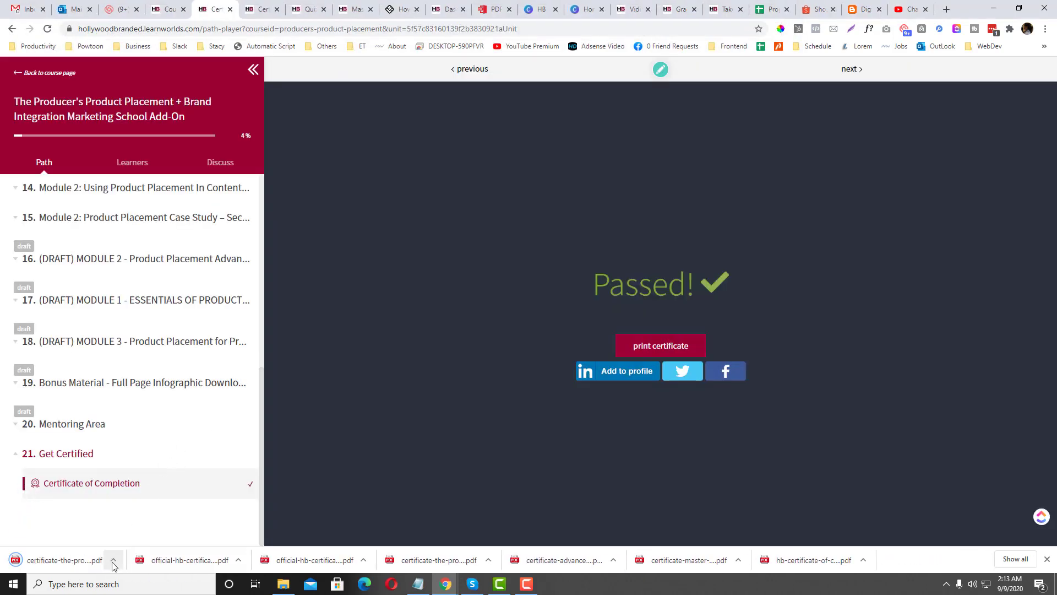
Open the downloaded certificate in Edge, check the learner name and course title, then close it
click(114, 560)
click(145, 522)
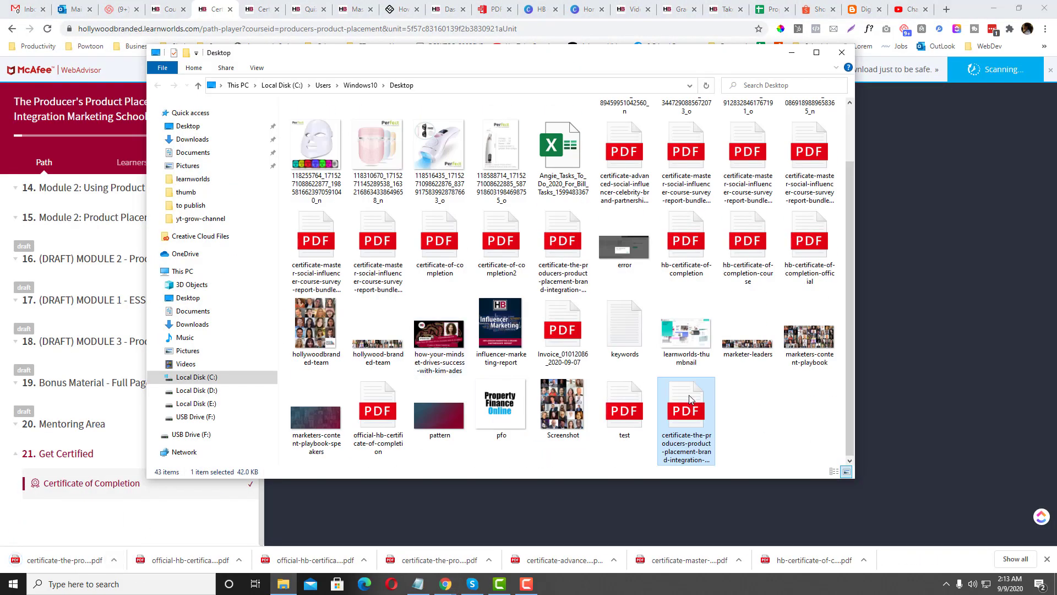
double_click(690, 399)
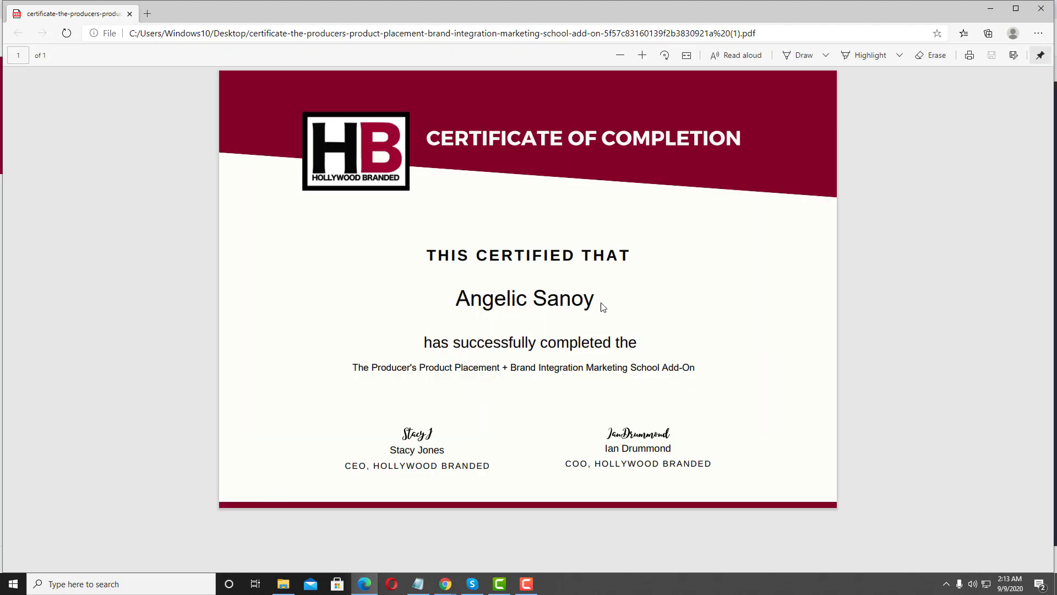
drag(597, 303, 452, 300)
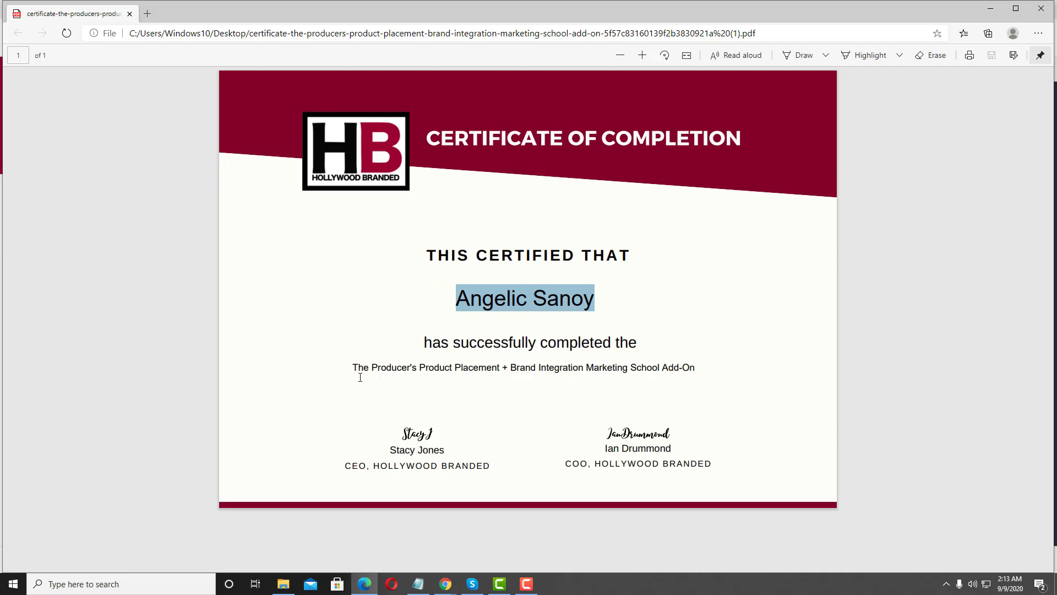
drag(354, 367, 708, 379)
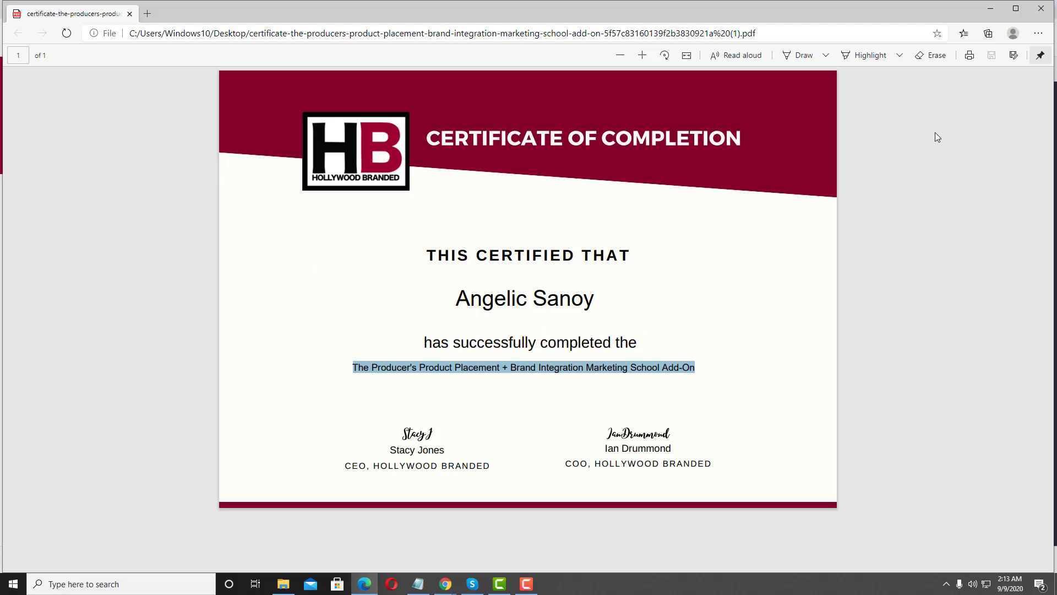
click(1041, 9)
click(446, 585)
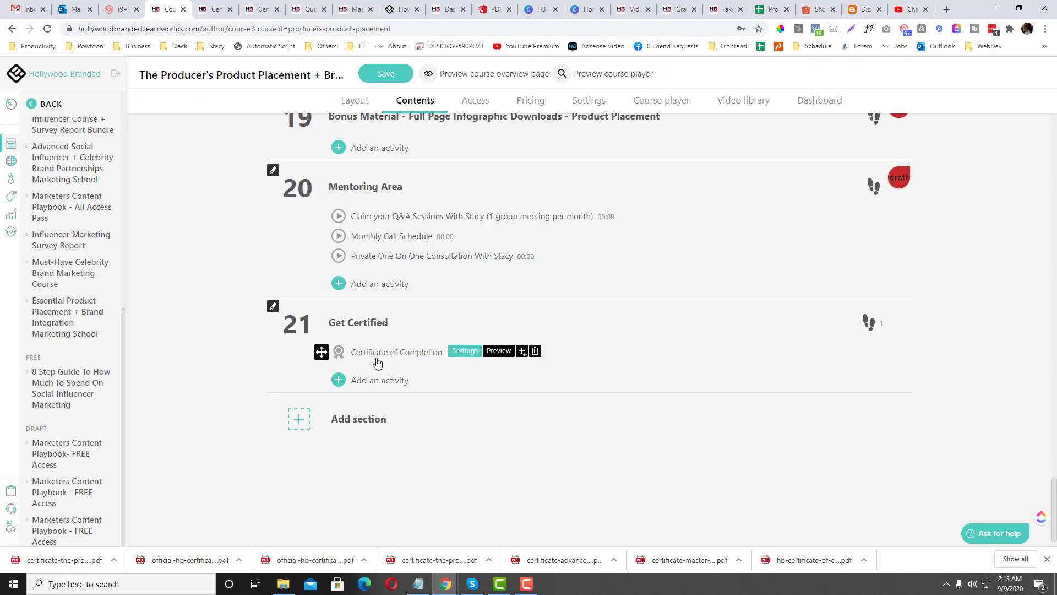
Add a plain certificate activity to Get Certified named 'Become A Certified Product Placement Marketer'
click(386, 383)
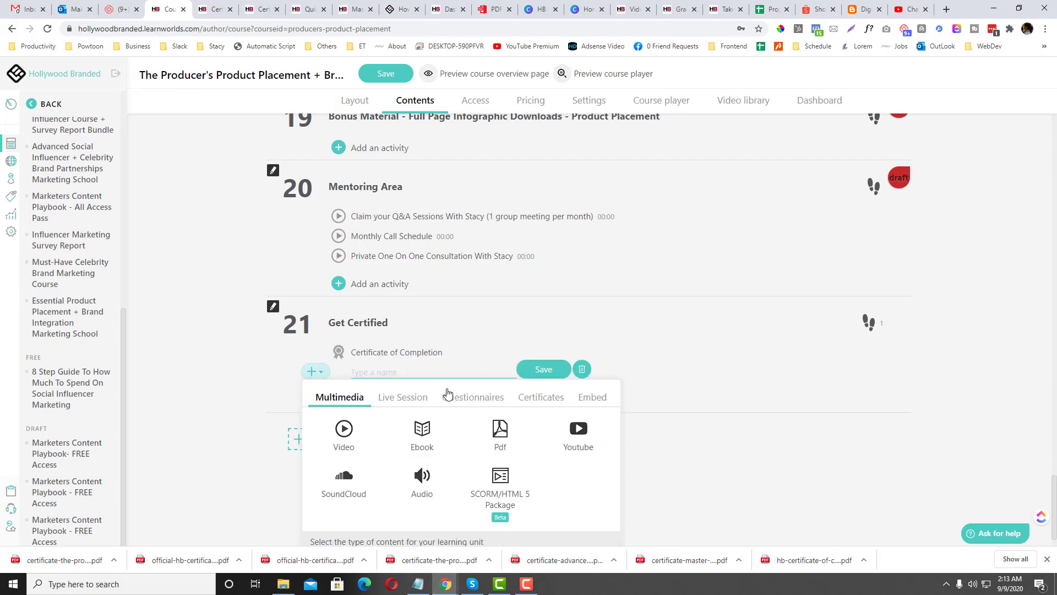
click(540, 401)
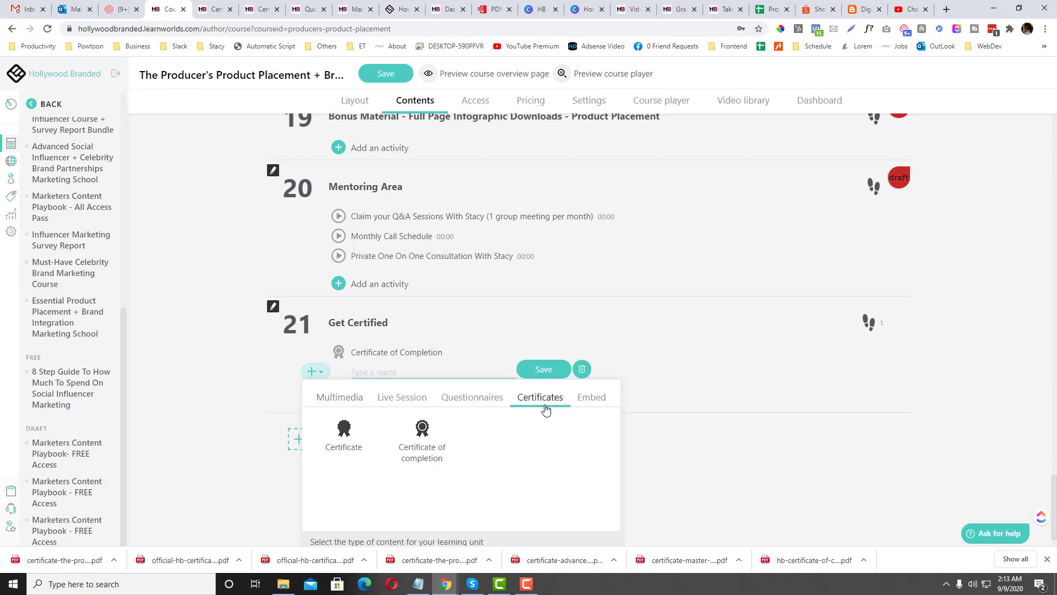
click(355, 435)
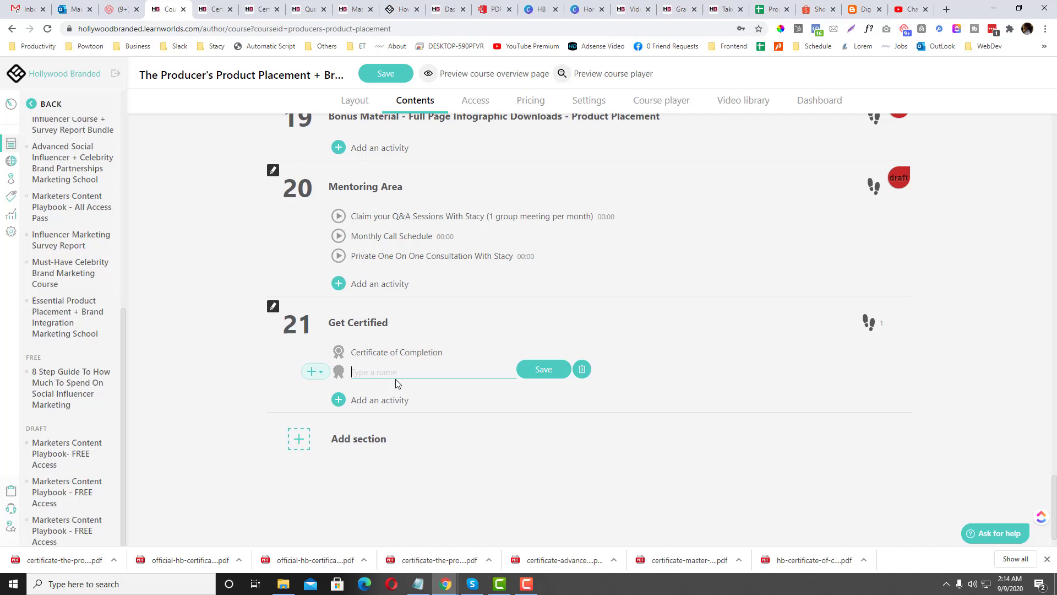
text(G)
key(BackSpace)
key(BackSpace)
text(Bec)
text(ke)
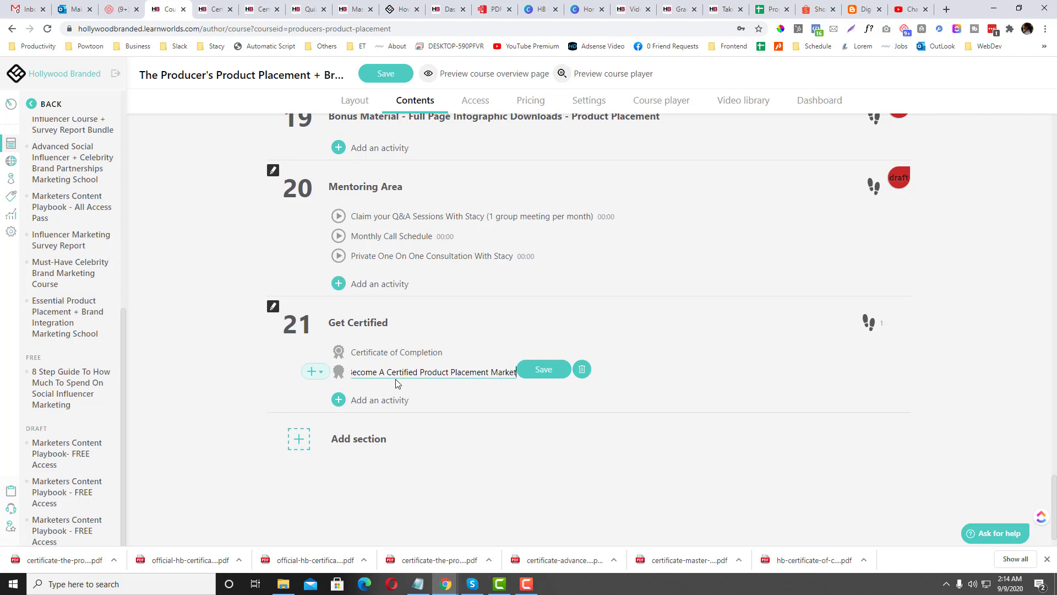
text(ter)
click(521, 369)
mouse_move(529, 374)
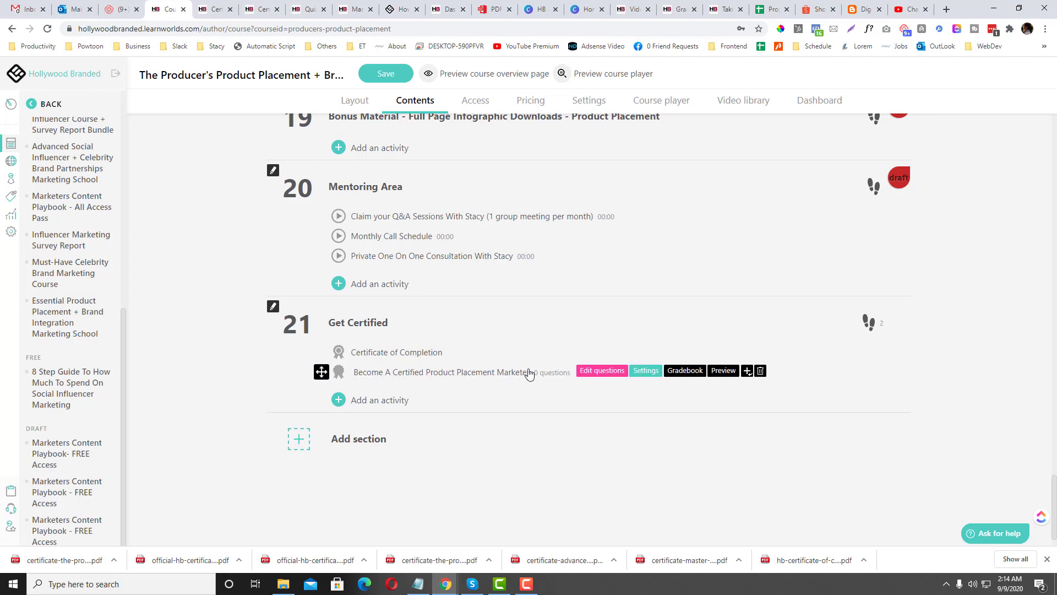
Set a 60-minute duration, random questions, one try, auto navigation and 80% passing grade, then save
click(731, 369)
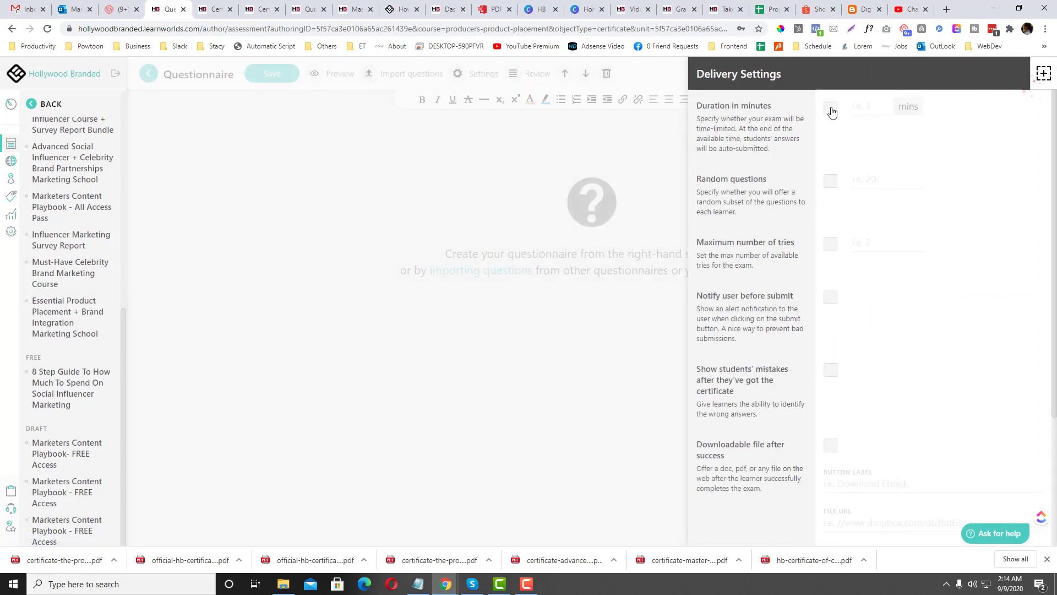
click(830, 108)
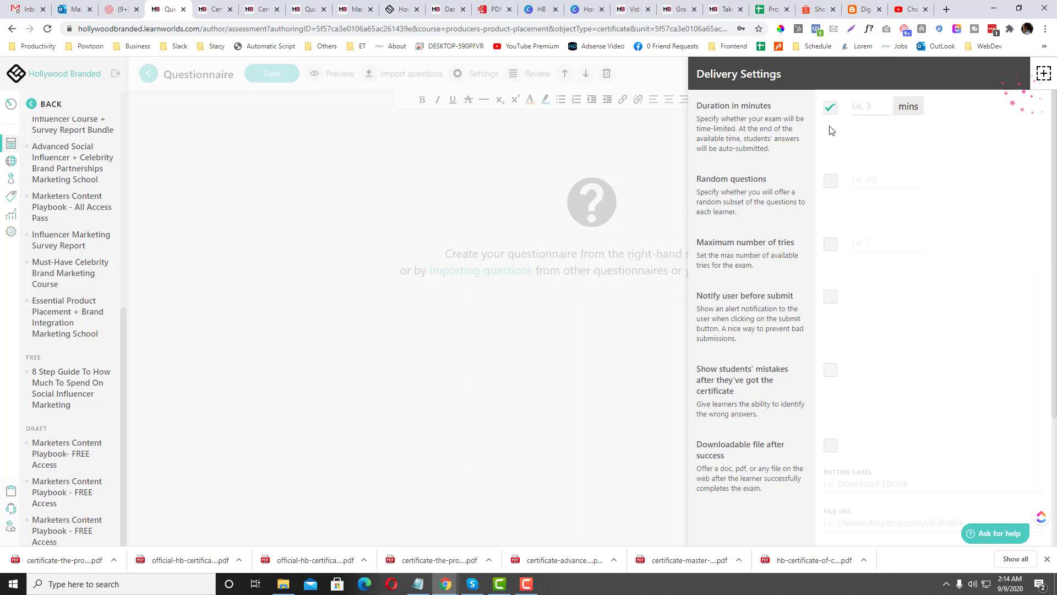
mouse_move(868, 106)
text(60)
click(831, 182)
scroll(879, 245, down, 2)
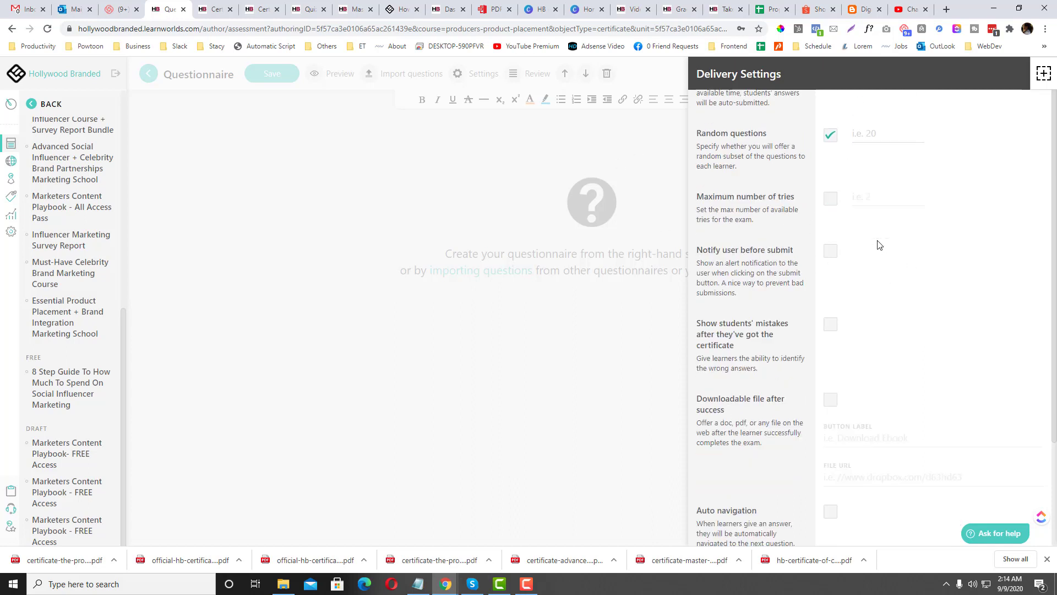
scroll(879, 245, up, 1)
click(831, 189)
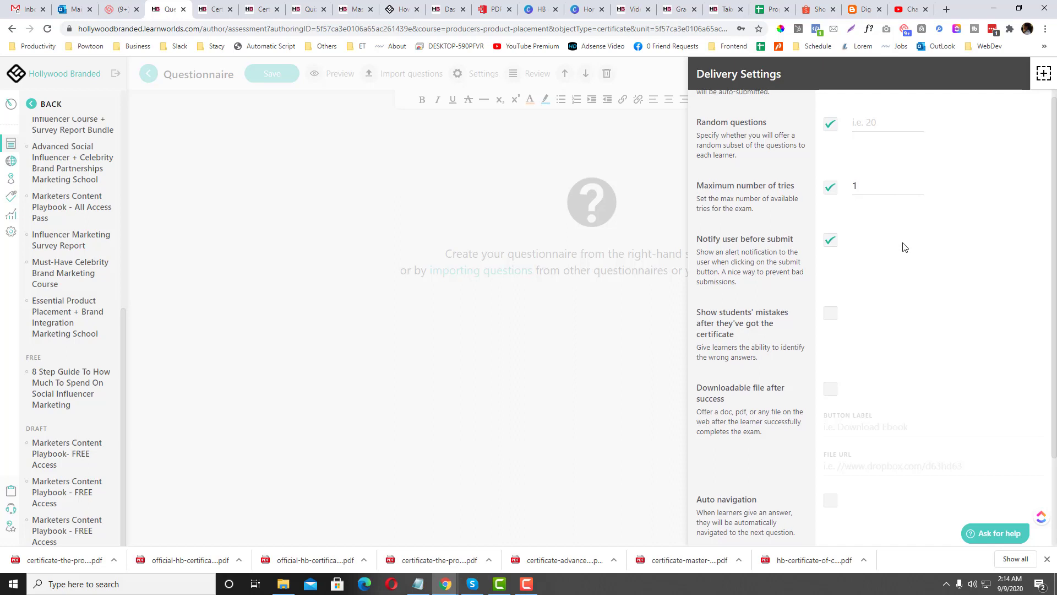
scroll(904, 247, down, 1)
scroll(905, 247, down, 1)
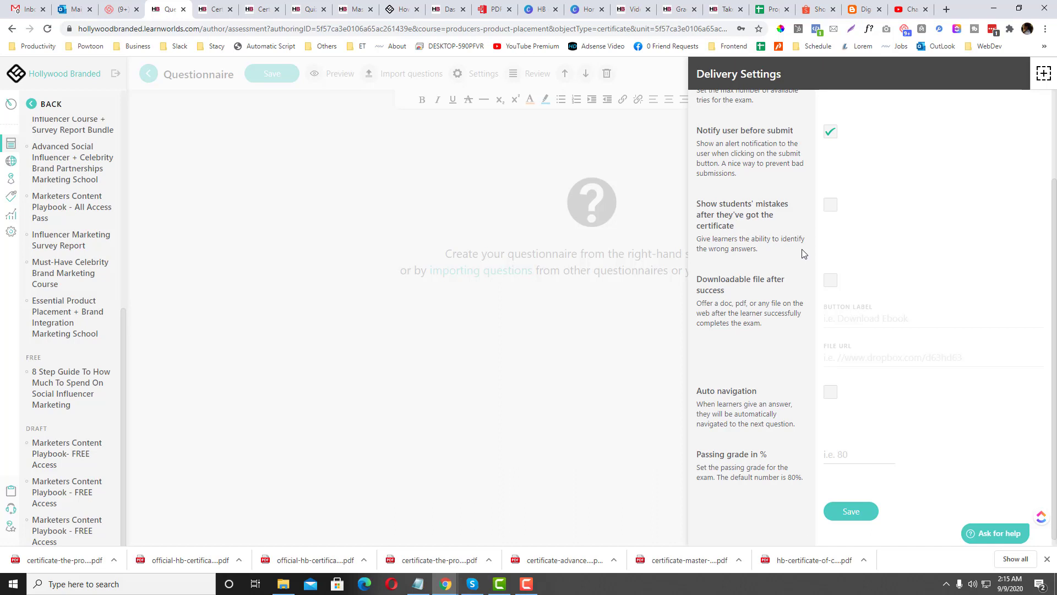
scroll(804, 254, down, 1)
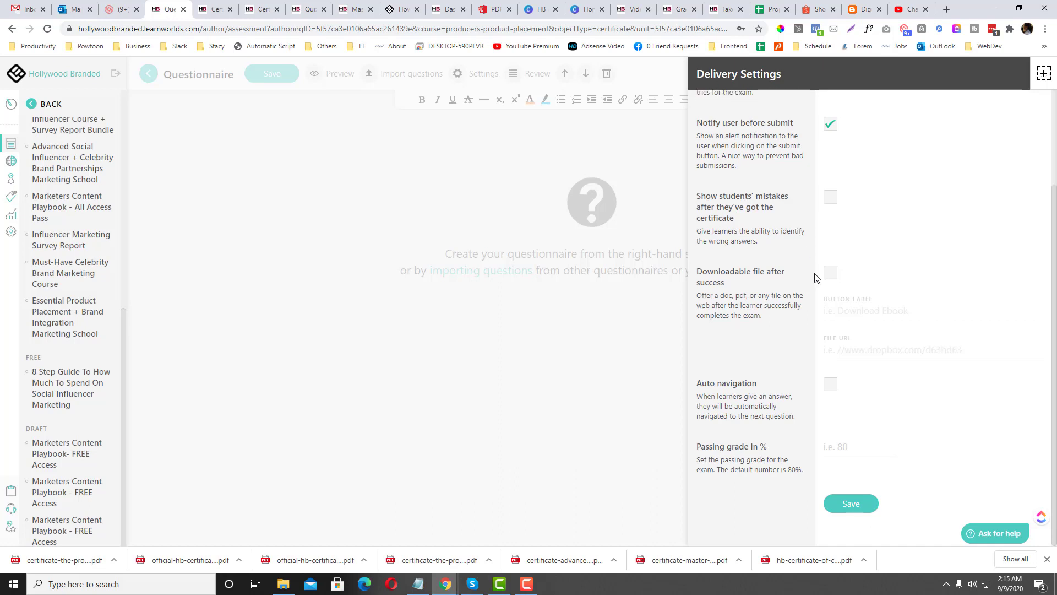
click(830, 276)
click(834, 278)
click(831, 382)
click(836, 446)
text(80)
click(850, 504)
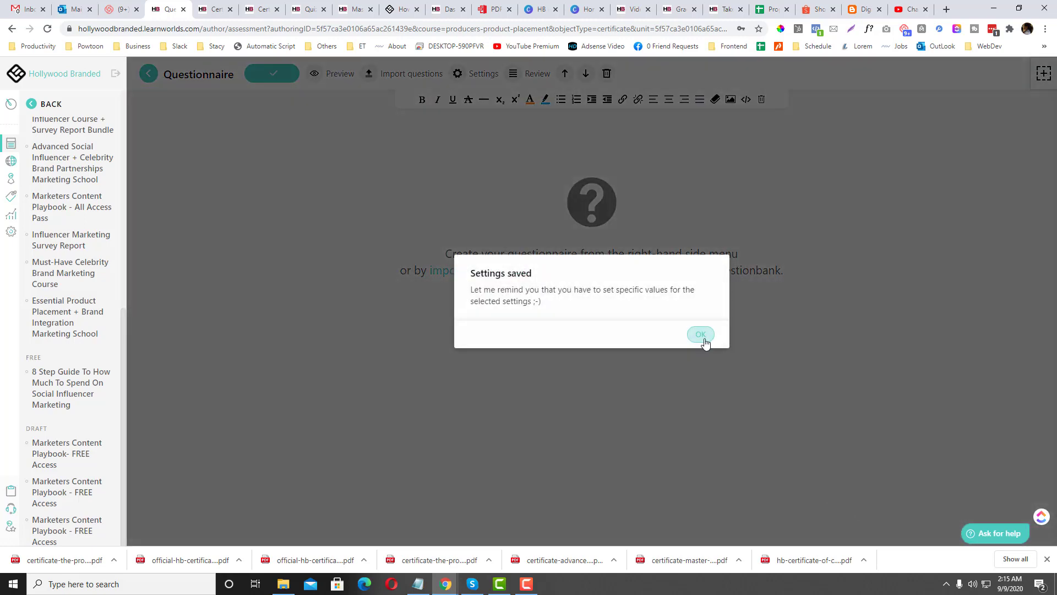
click(701, 335)
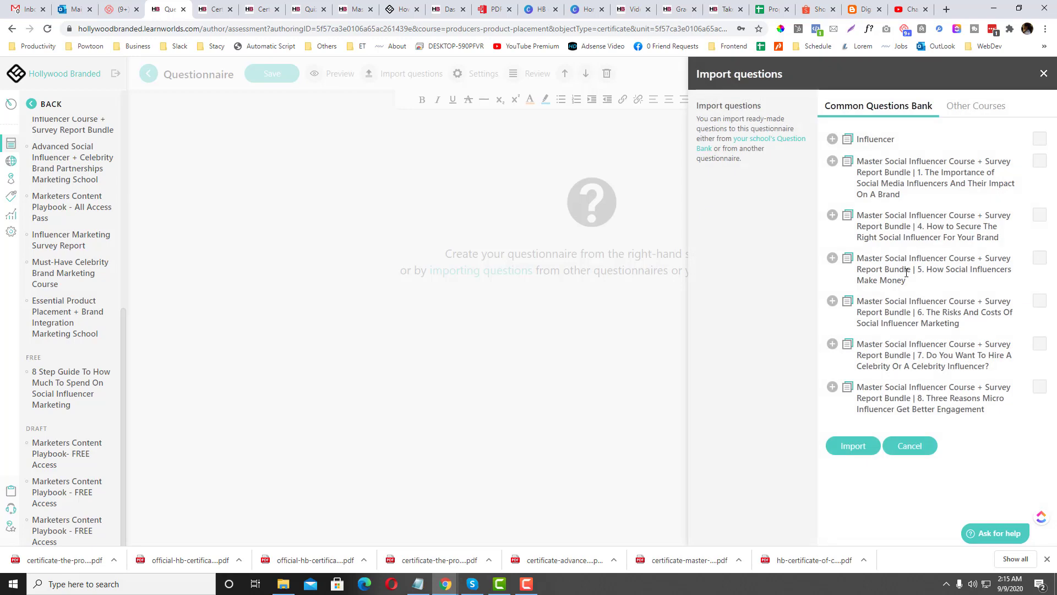
Switch between the Common Questions Bank and Other Courses tabs, ending on Other Courses
click(973, 113)
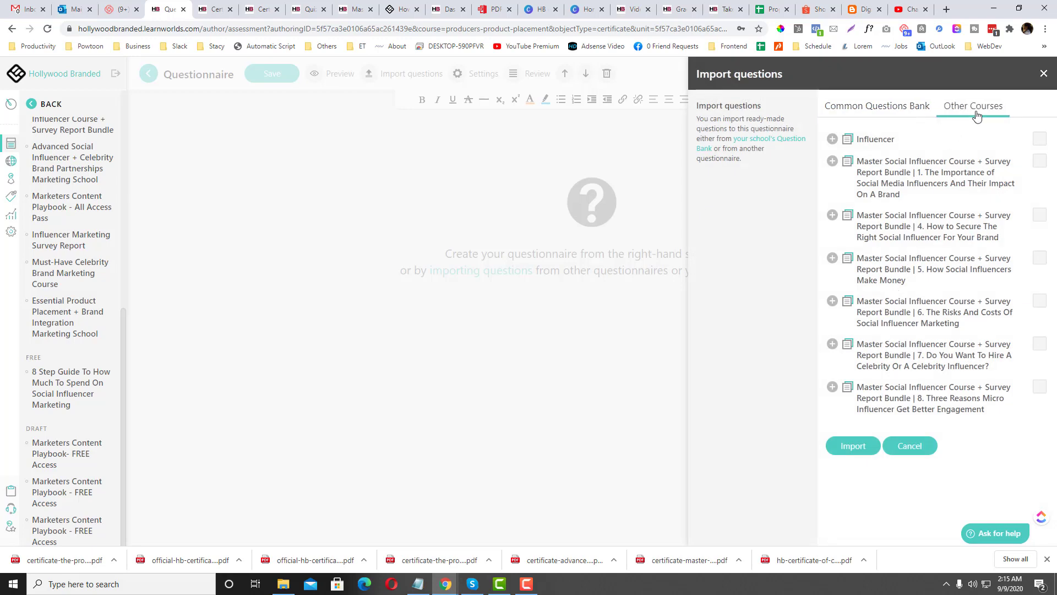
click(912, 111)
click(957, 109)
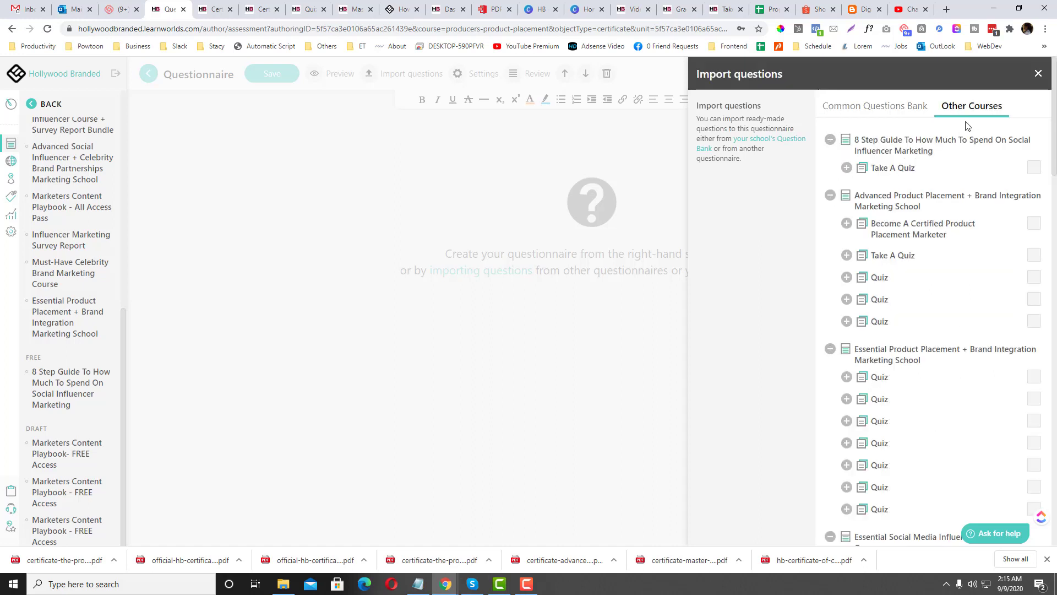
click(915, 112)
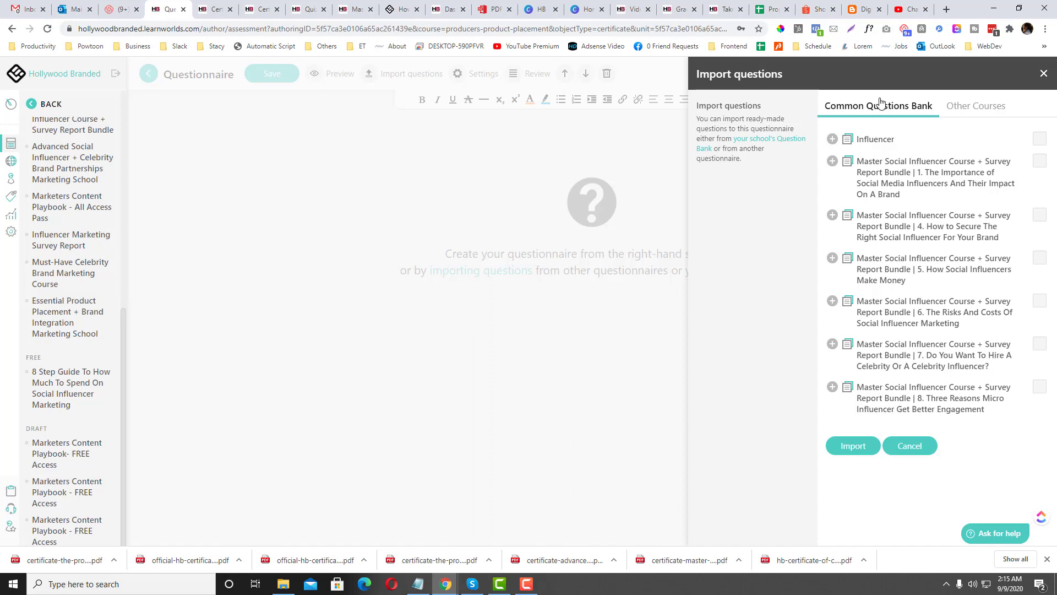
click(972, 114)
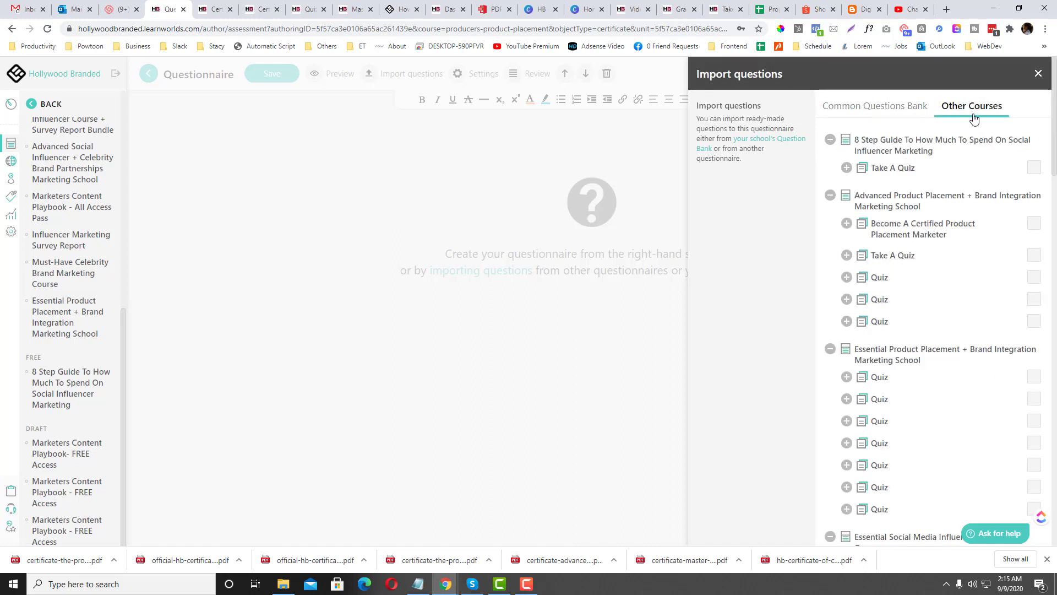
scroll(951, 196, down, 2)
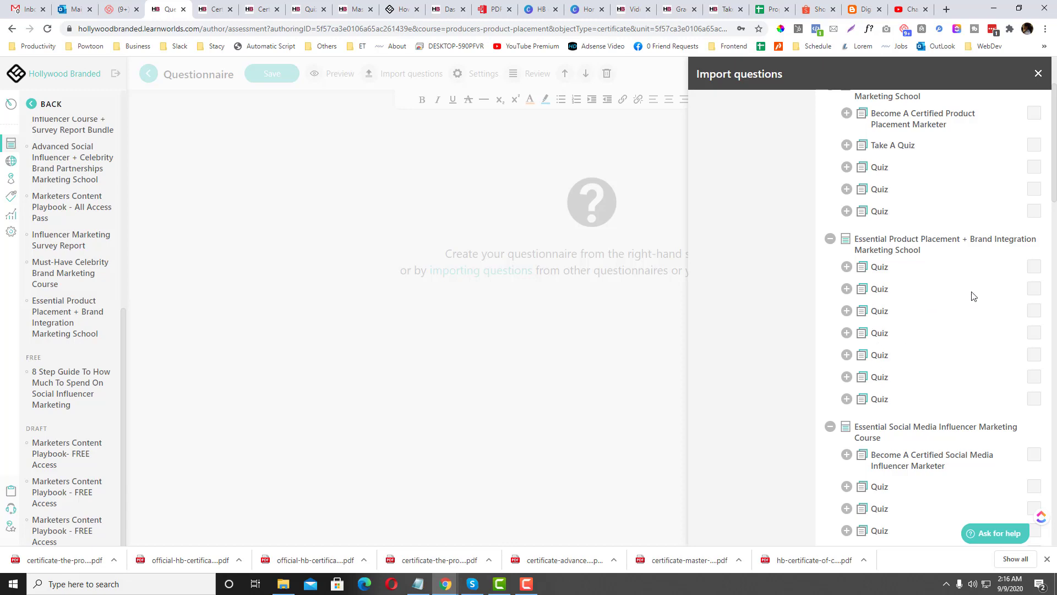
Tick seven Essential Product Placement quizzes, import their questions into the exam, and save it
click(1035, 275)
scroll(1034, 277, down, 3)
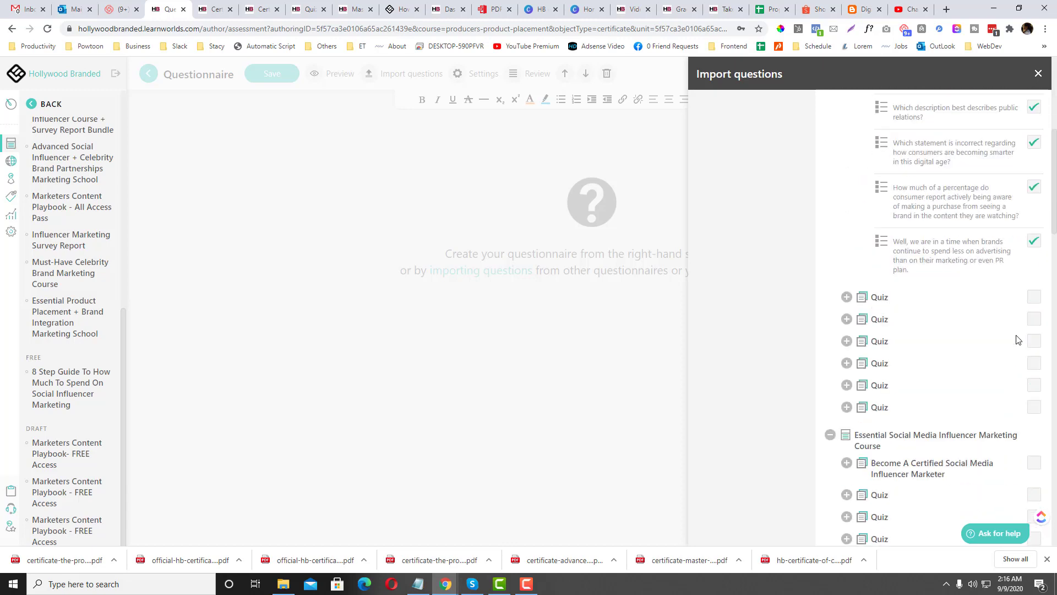
click(1035, 274)
scroll(1034, 306, down, 1)
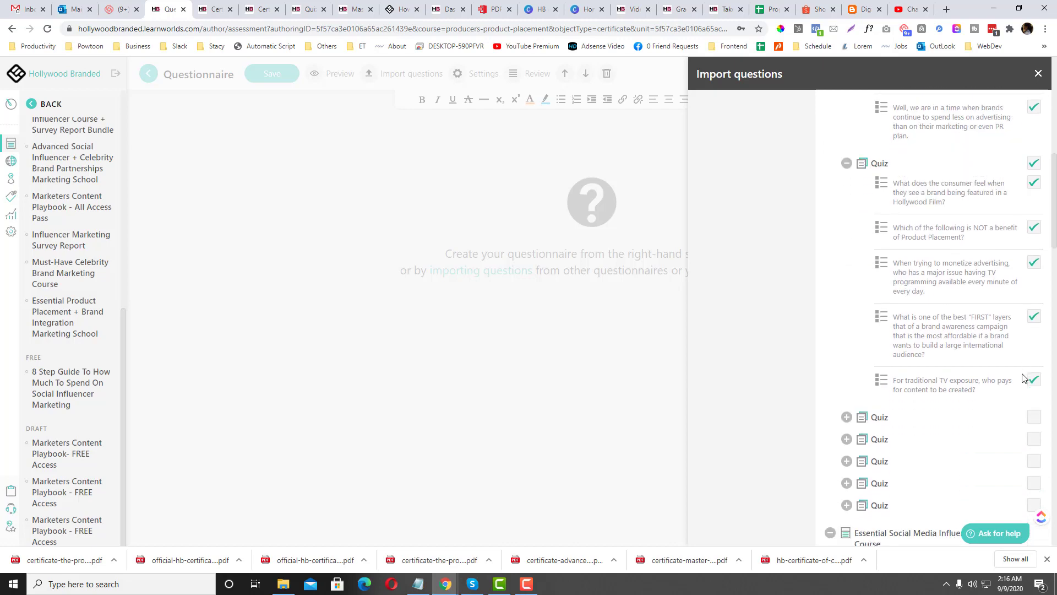
click(1035, 417)
scroll(1016, 372, down, 2)
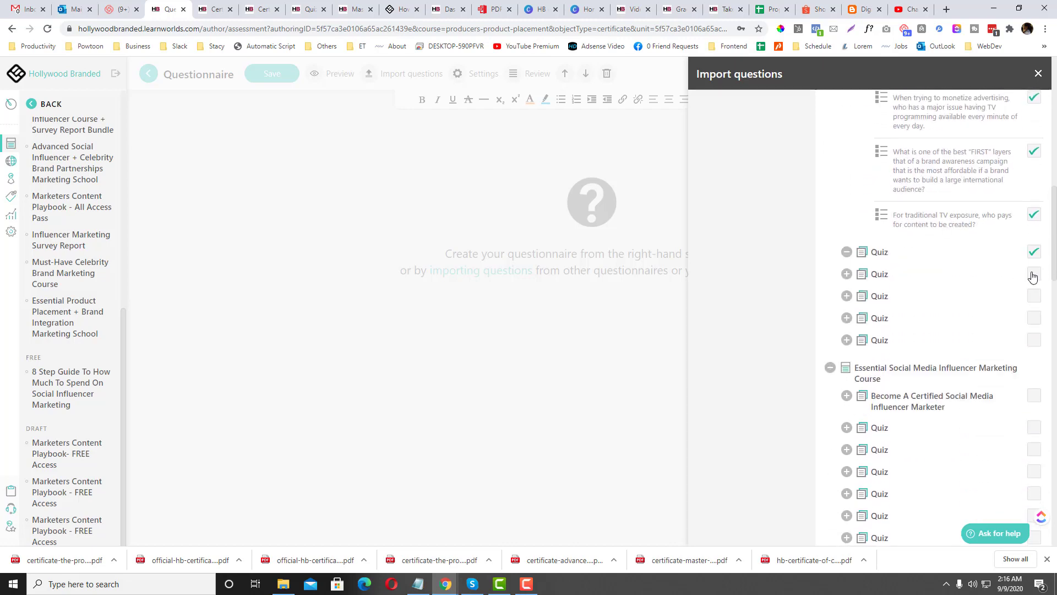
click(1035, 274)
scroll(1029, 313, down, 3)
scroll(1029, 310, down, 4)
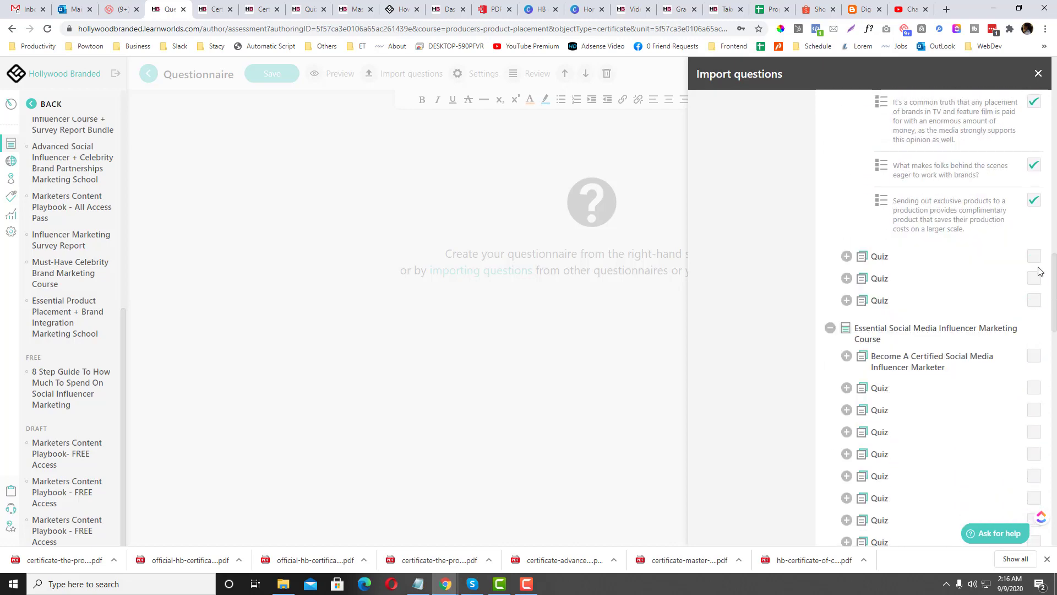
click(1033, 301)
scroll(1034, 331, down, 5)
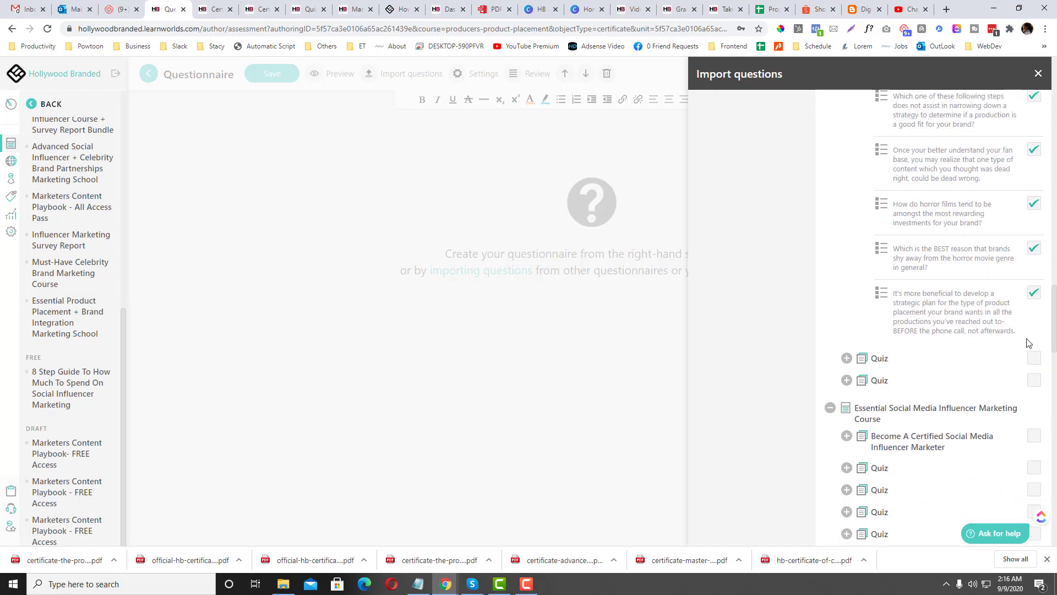
click(1034, 359)
scroll(1033, 347, down, 2)
scroll(1033, 348, down, 2)
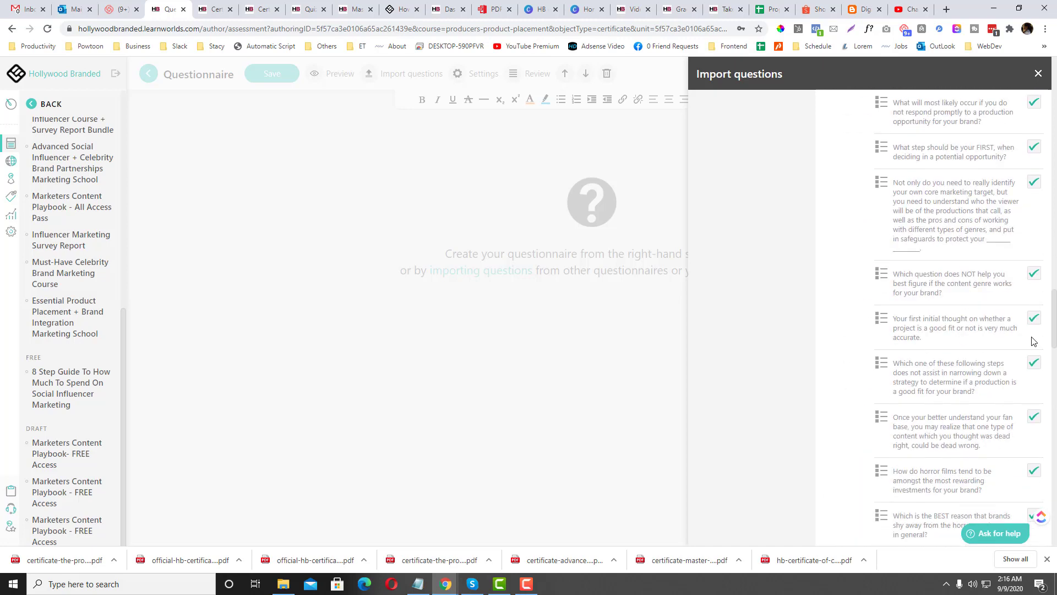
scroll(1032, 343, down, 2)
scroll(1032, 343, down, 2)
click(1034, 240)
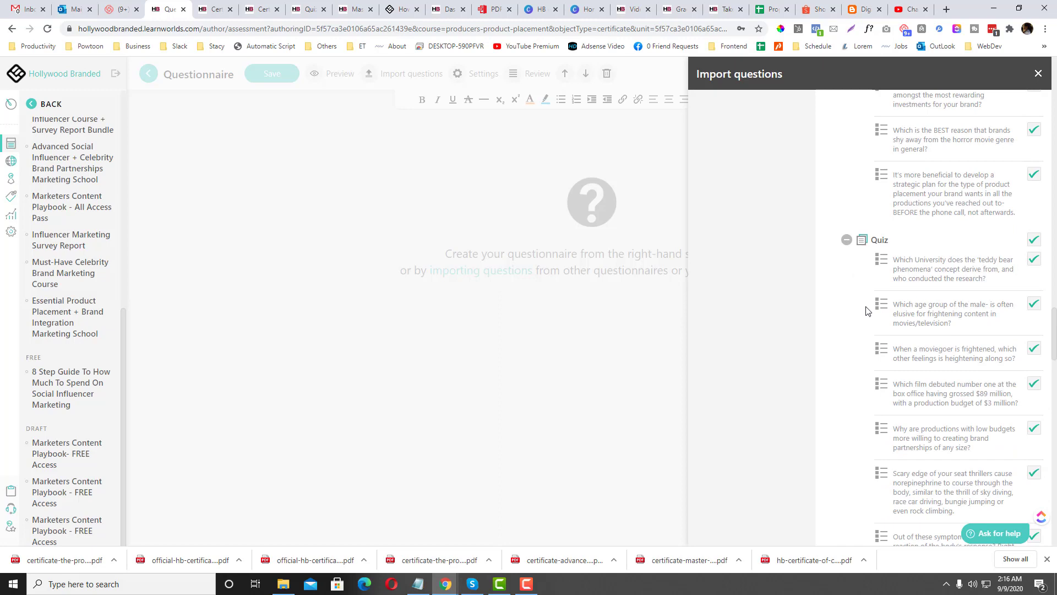
scroll(865, 310, down, 3)
scroll(851, 331, down, 3)
scroll(835, 397, down, 3)
scroll(824, 490, down, 2)
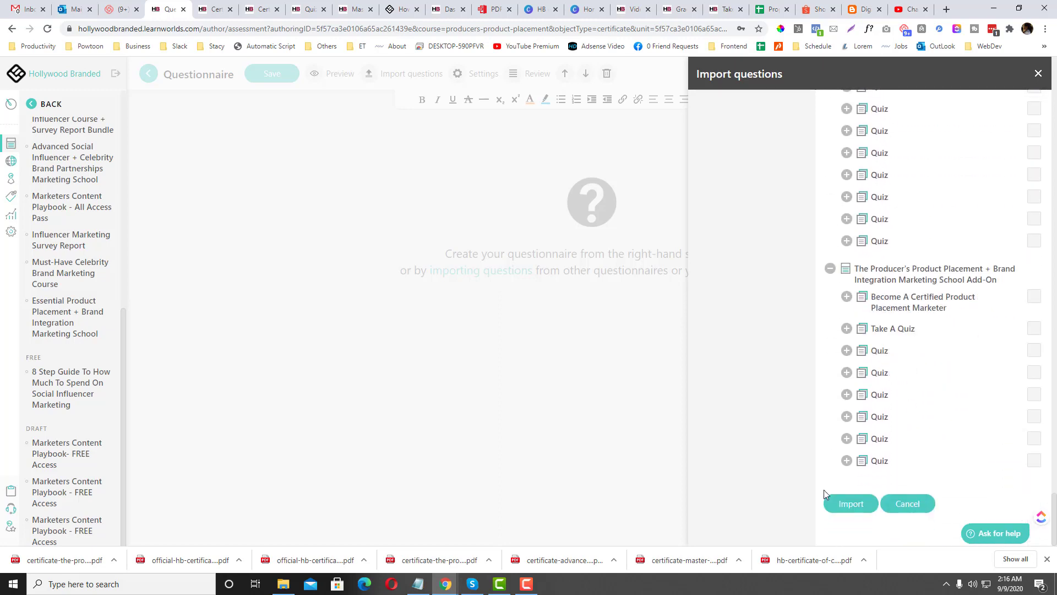
click(846, 503)
scroll(567, 306, down, 3)
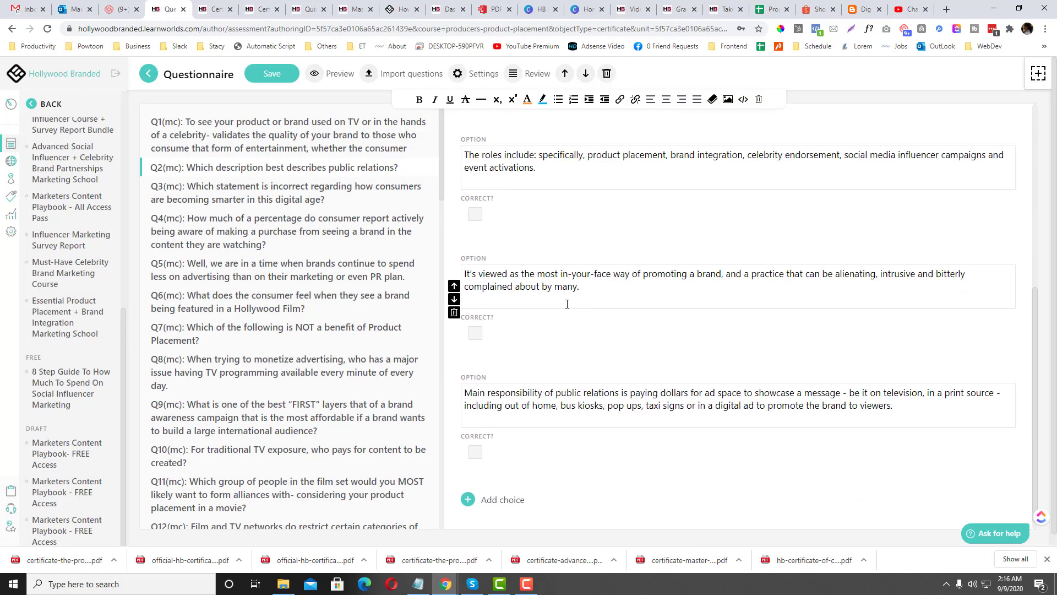
scroll(566, 303, up, 3)
click(273, 78)
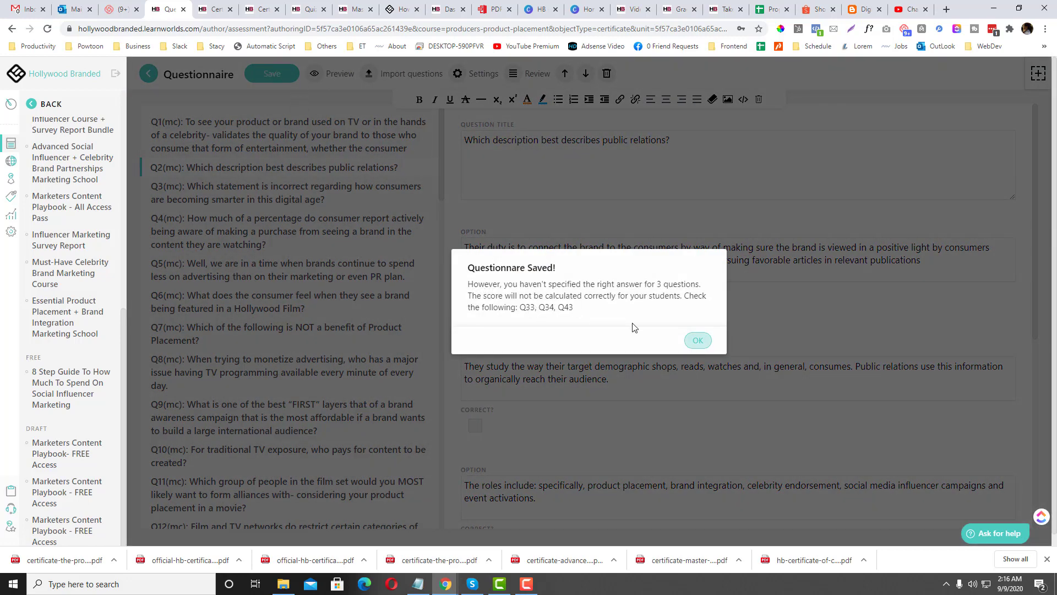
Add the heading 'Essential product Placement' above the certificate file name in Notepad
click(418, 585)
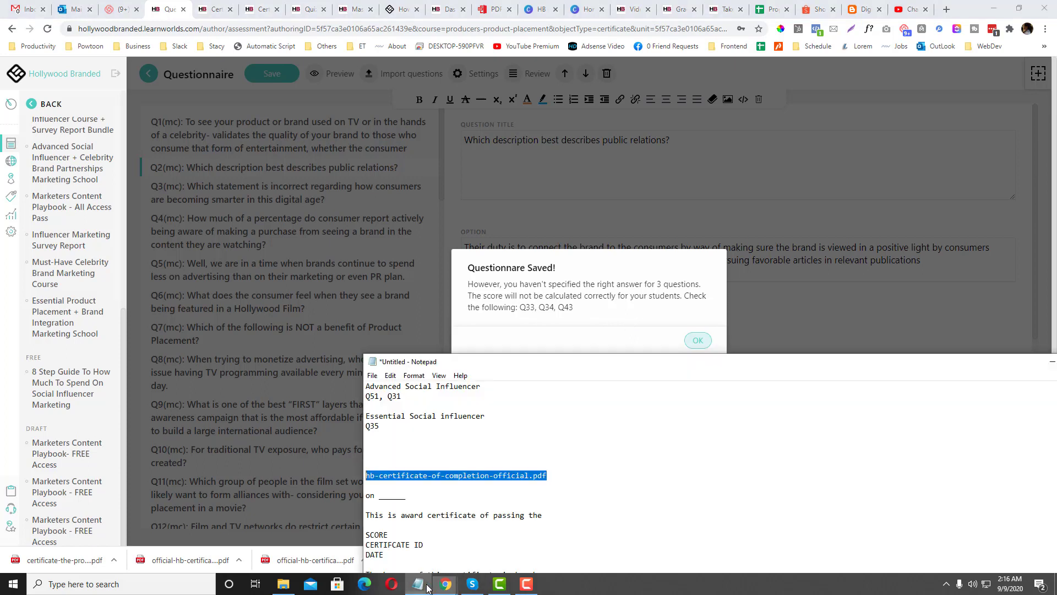
click(435, 455)
key(Return)
key(Return)
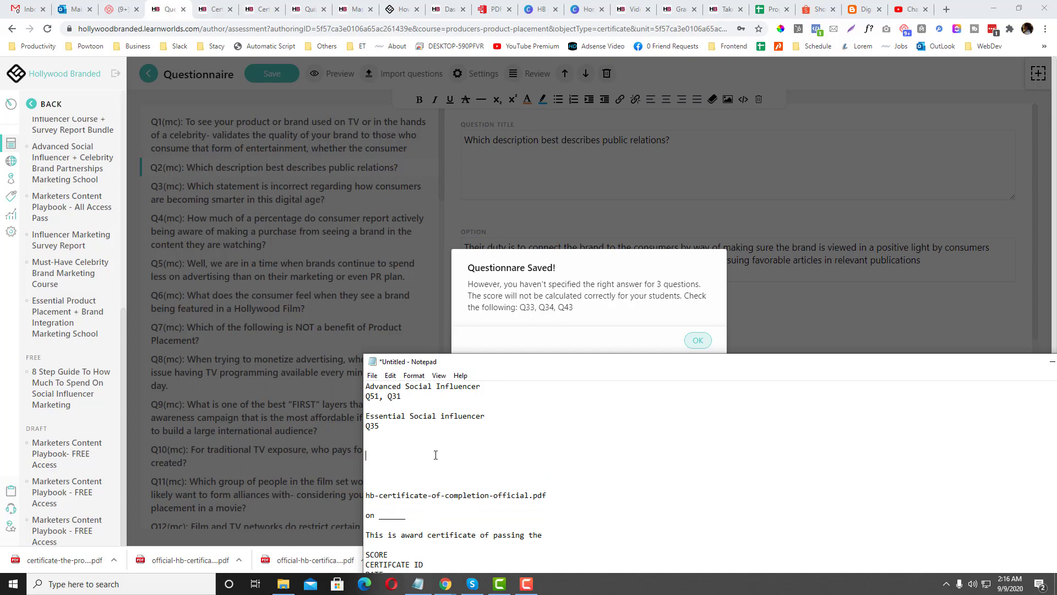
text(Advanced Pr)
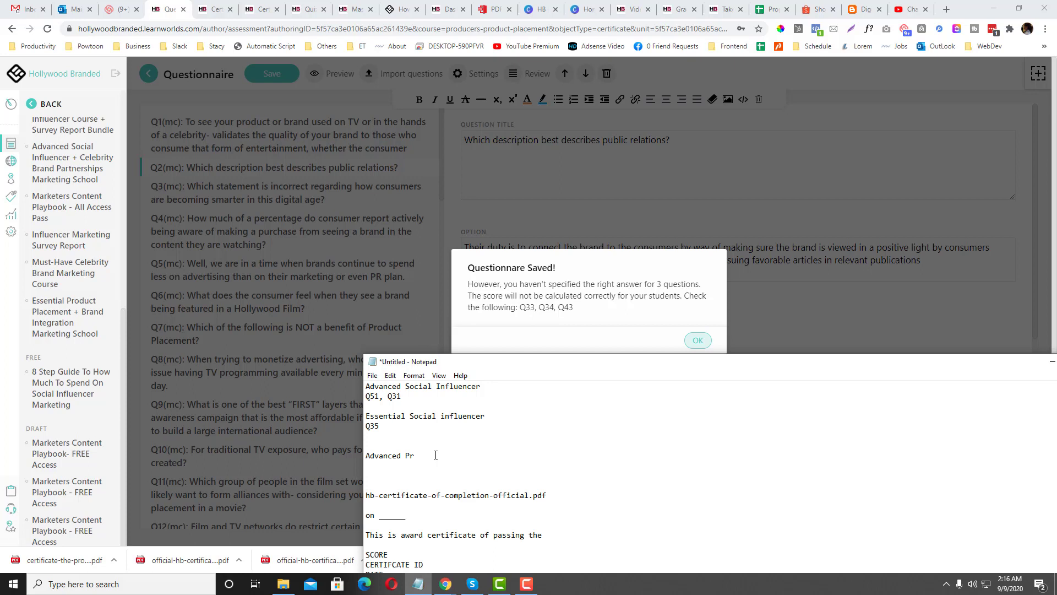
drag(440, 463, 361, 454)
text(Es)
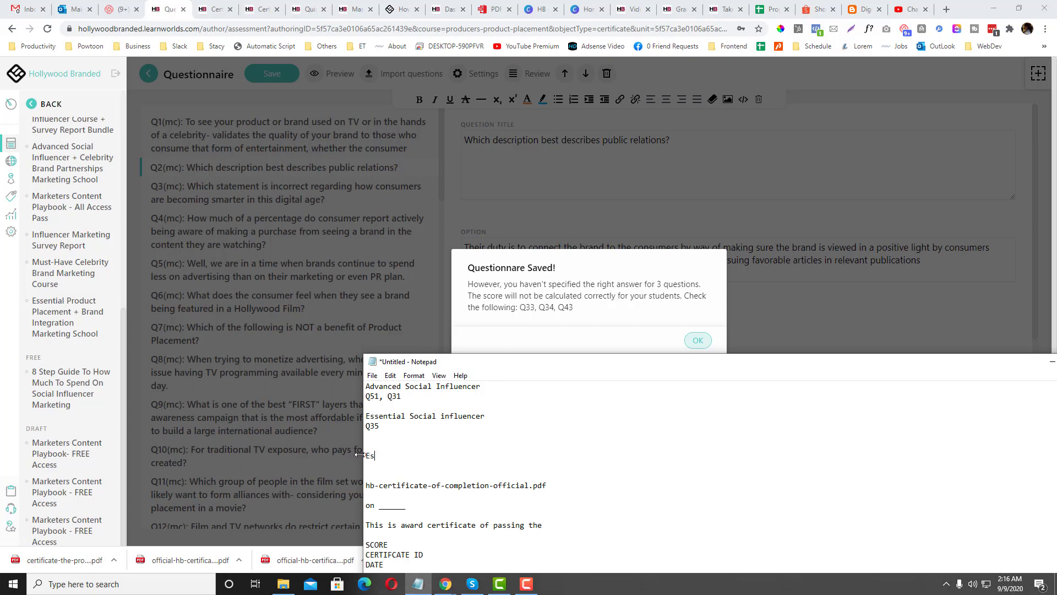
text(sential product P)
text(lacement)
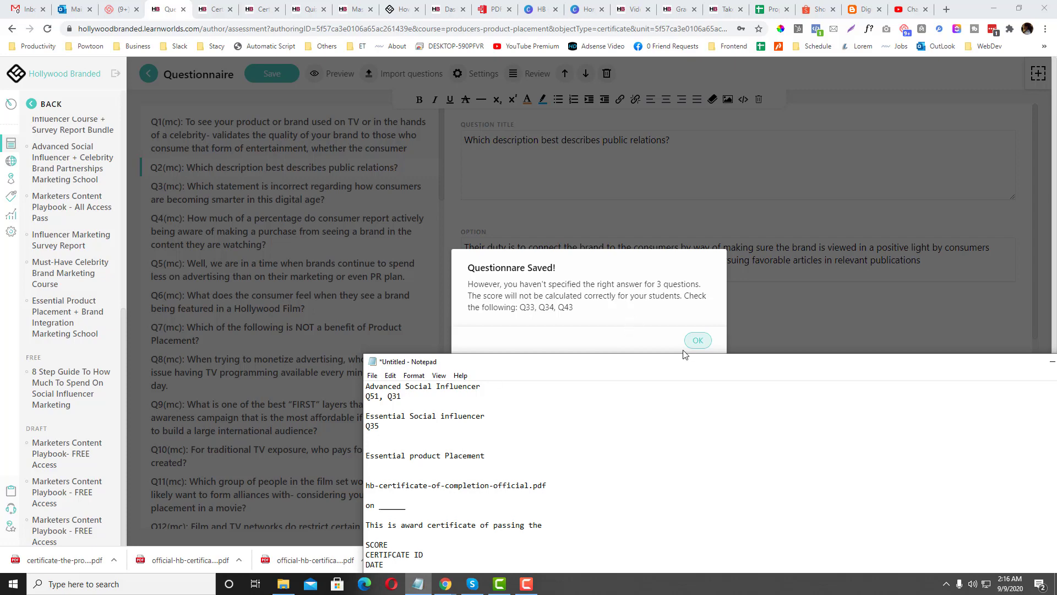
List 'Q33, Q34, Q43' under the course name, fix the Q43 typo, and hide Notepad
click(697, 351)
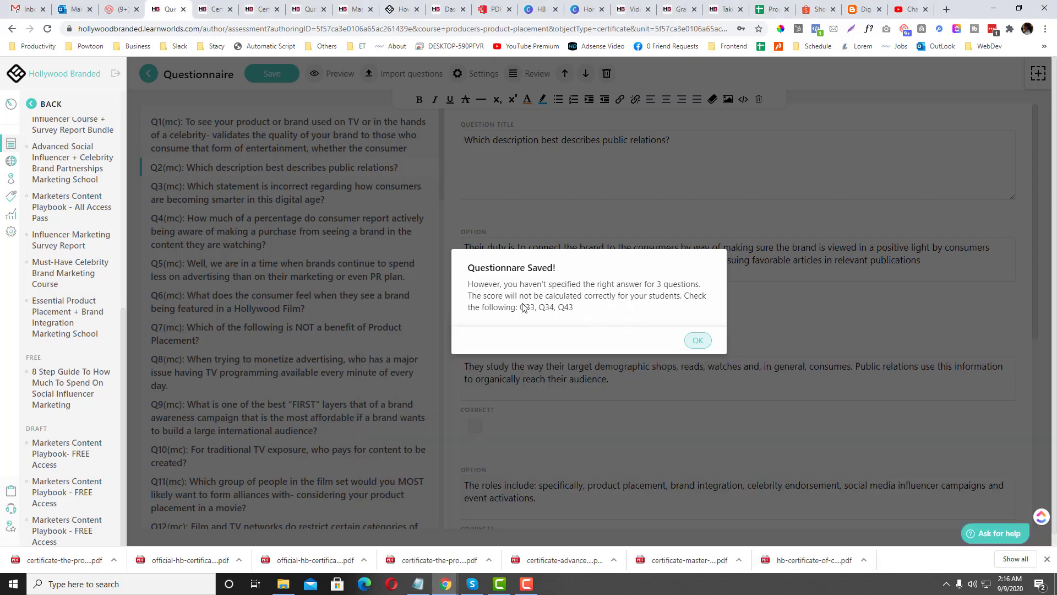
click(415, 585)
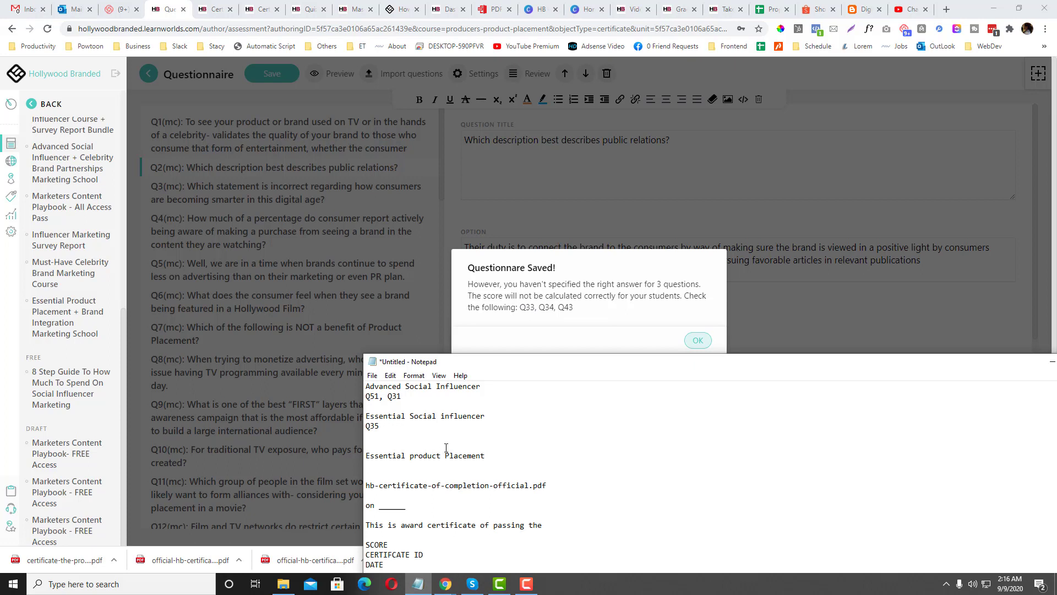
key(Return)
text(Q33, Q34, W43)
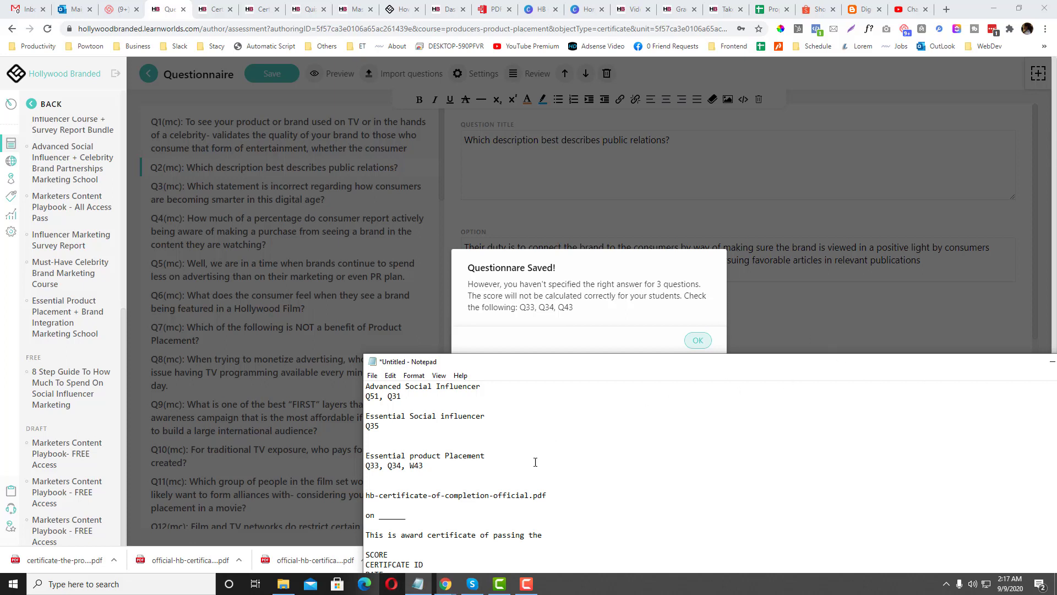
key(Right)
click(1032, 368)
Mark company reputation correct in Q33 and the first genre option in Q34
click(694, 340)
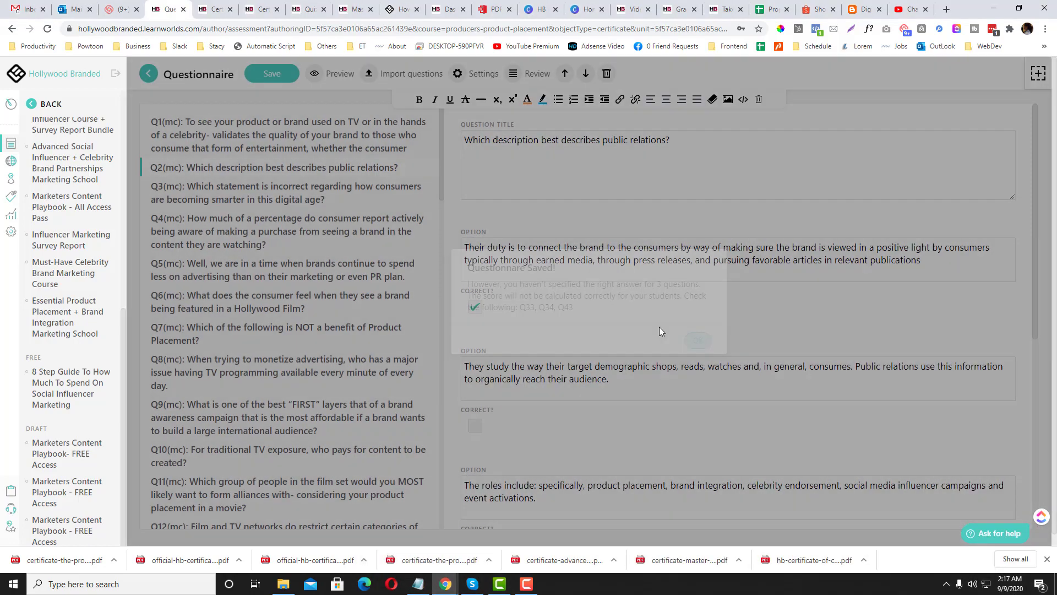
scroll(339, 274, down, 1)
scroll(339, 273, down, 2)
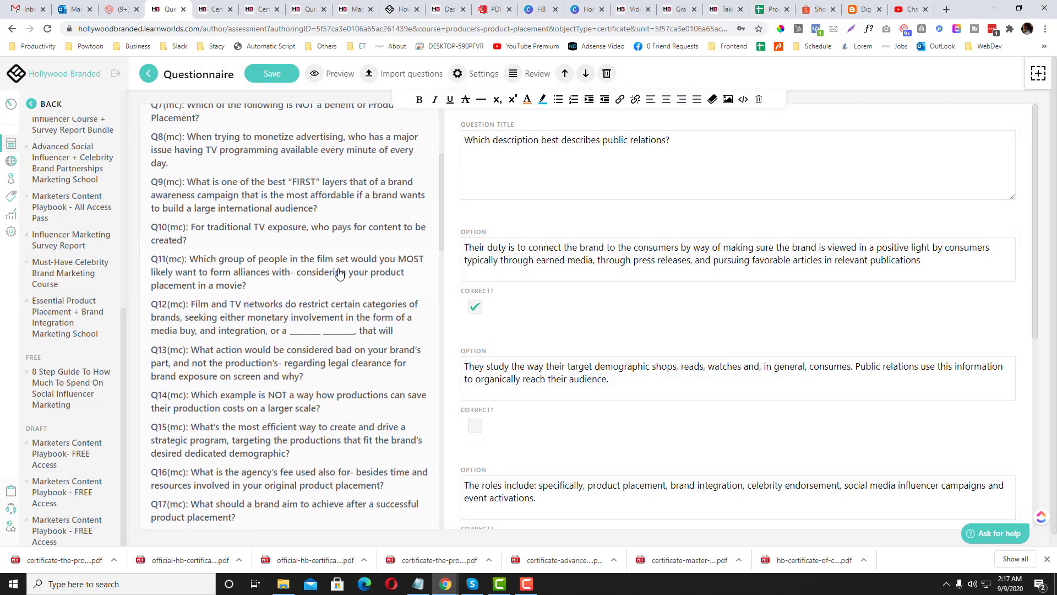
scroll(339, 274, down, 1)
scroll(339, 273, down, 1)
scroll(340, 274, down, 1)
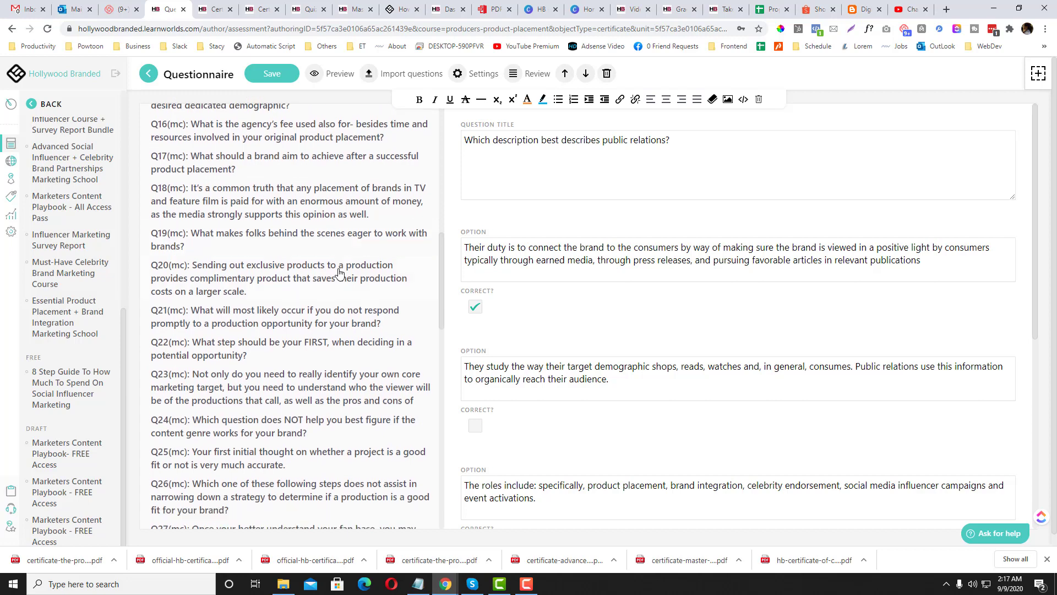
scroll(338, 274, down, 1)
scroll(339, 274, down, 1)
scroll(340, 273, down, 1)
scroll(337, 281, down, 1)
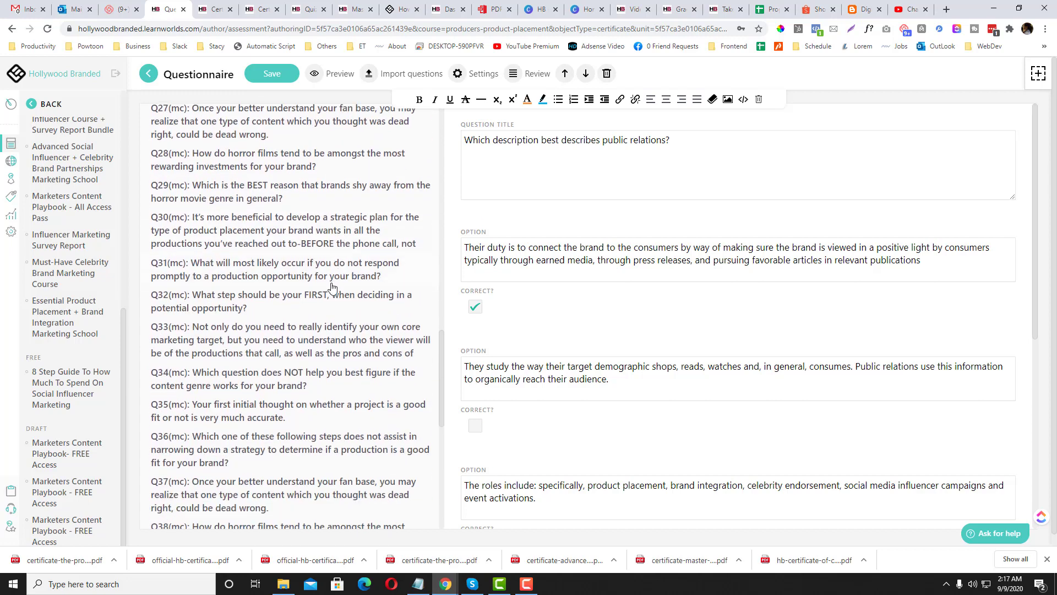
click(312, 337)
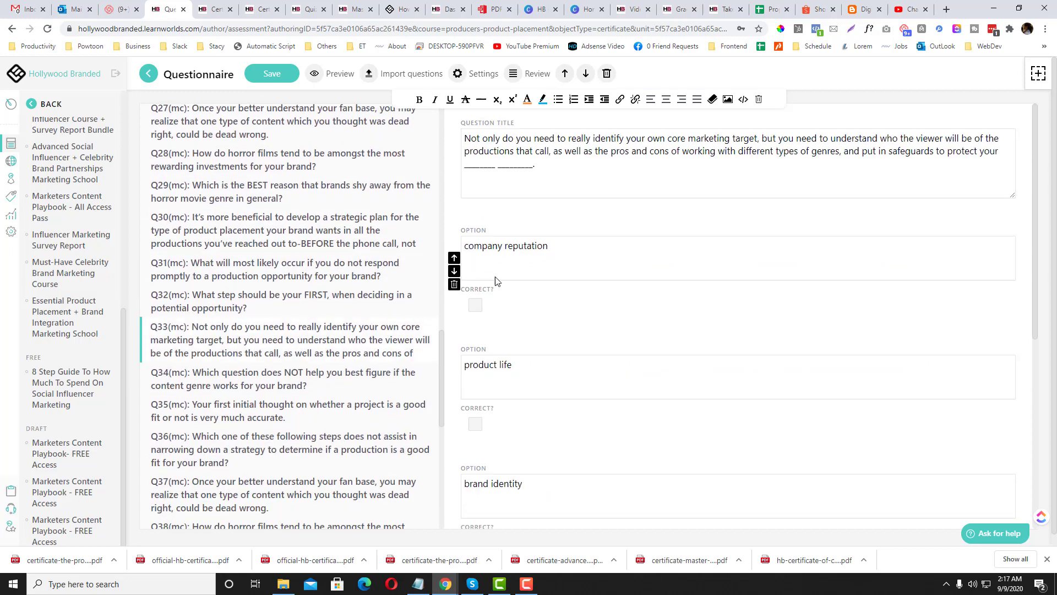
scroll(493, 280, down, 1)
click(474, 251)
scroll(337, 323, down, 1)
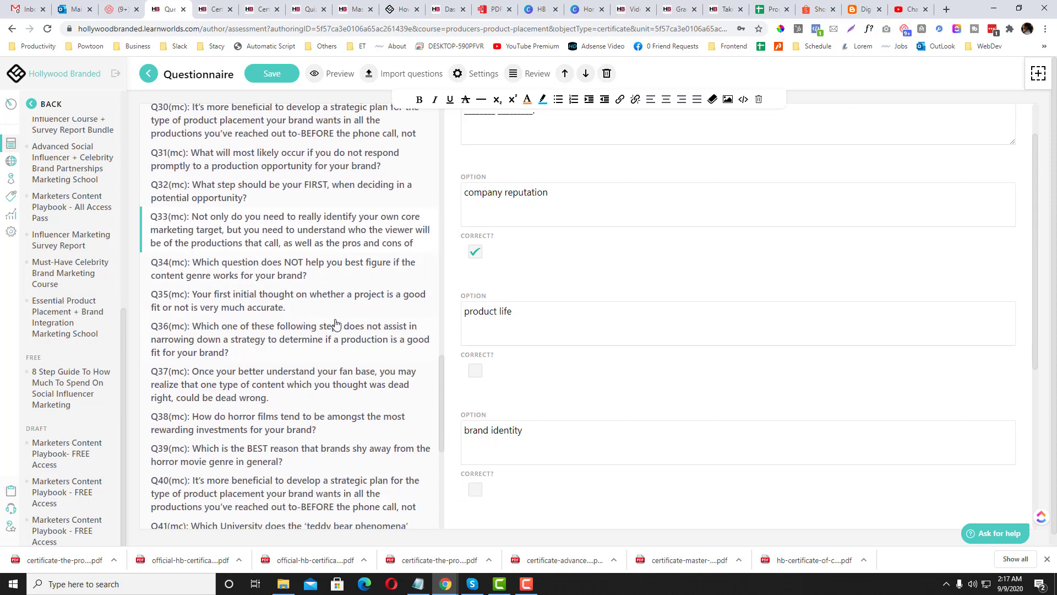
click(274, 266)
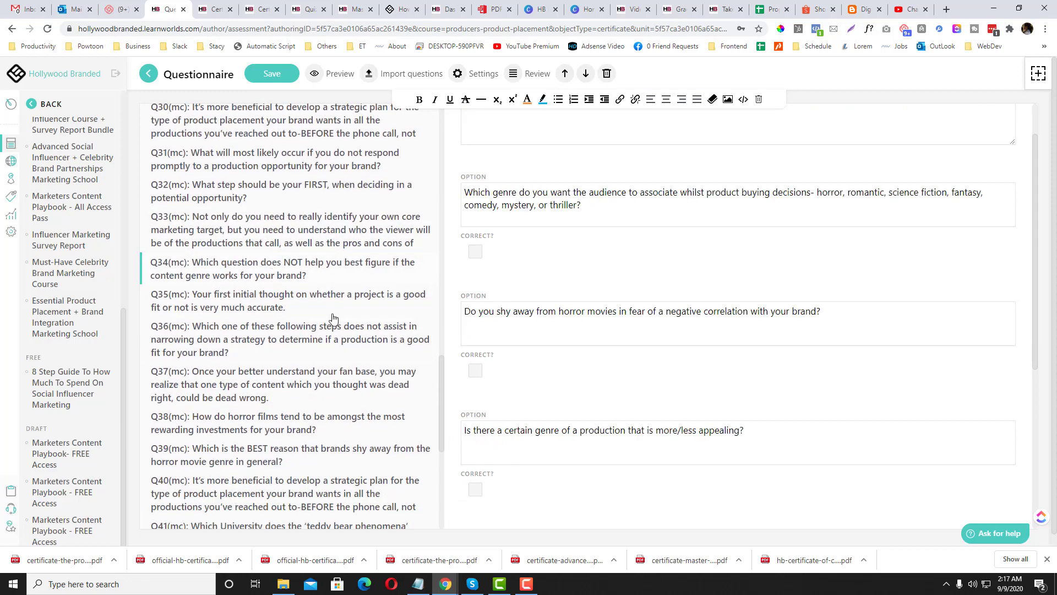
click(418, 585)
click(424, 584)
mouse_move(475, 251)
scroll(342, 347, down, 1)
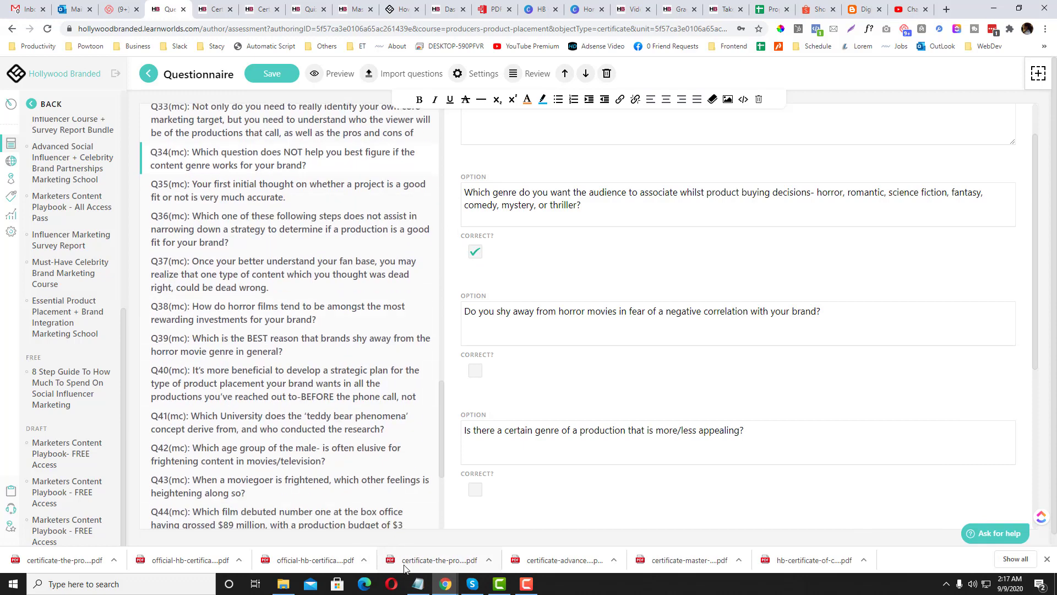
Mark Sadness correct in Q43, save the questionnaire, and return to course contents
click(419, 584)
click(419, 584)
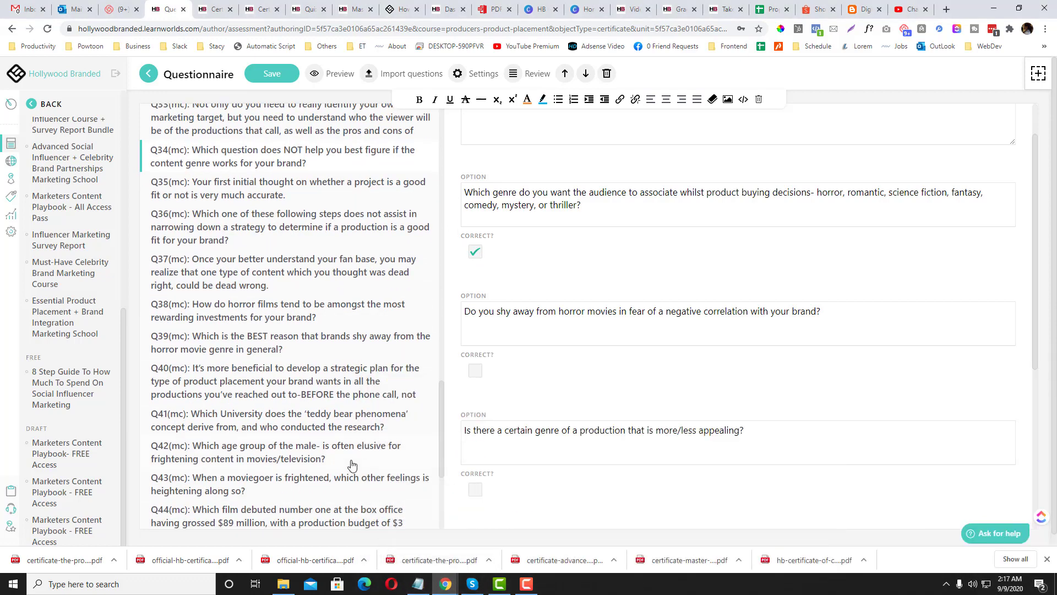
scroll(338, 446, down, 1)
click(335, 441)
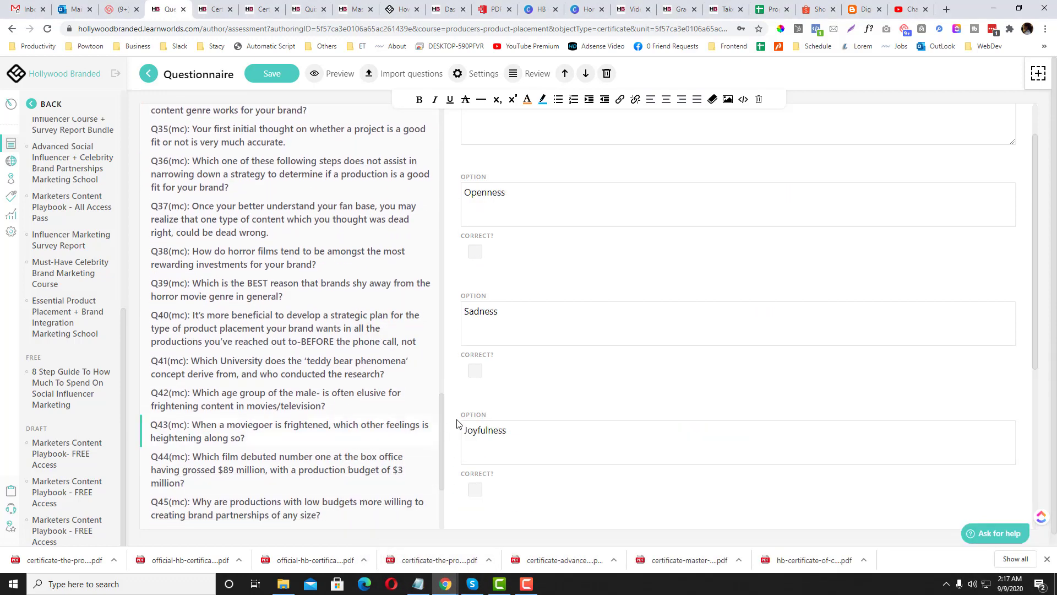
click(475, 370)
click(274, 81)
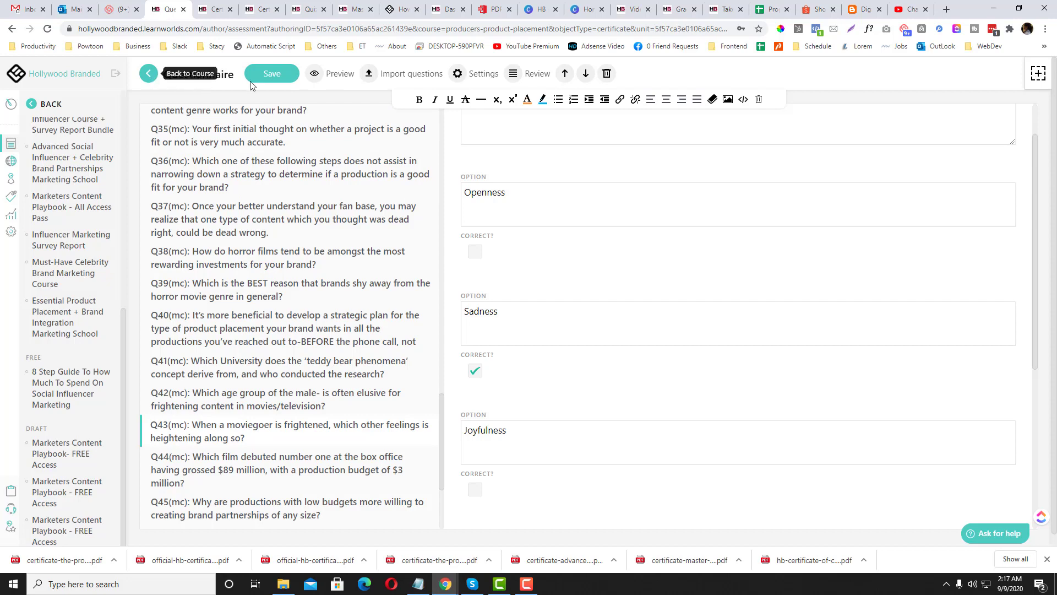
click(148, 74)
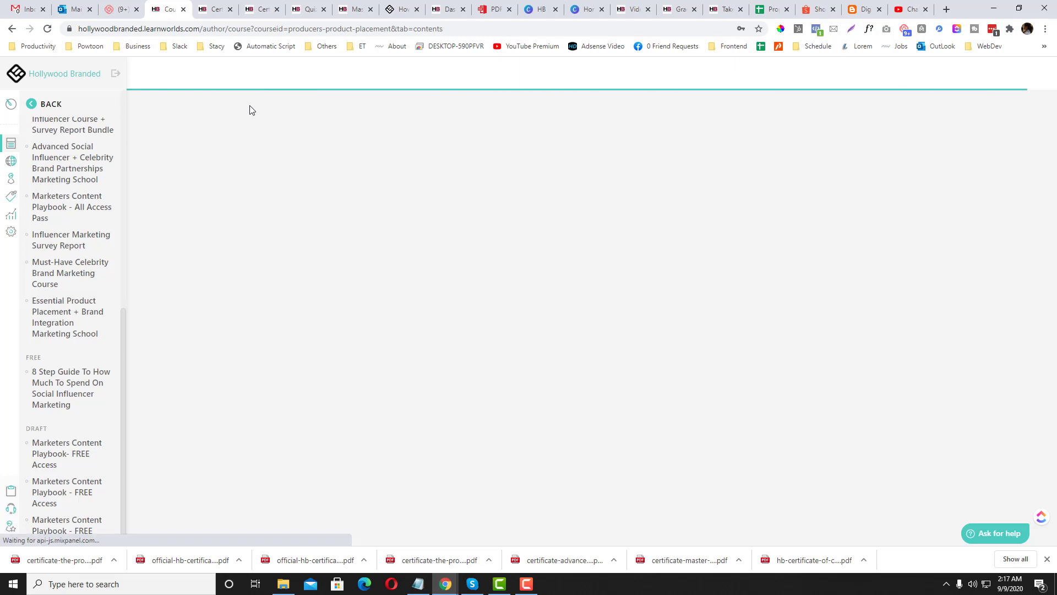
Open the Become A Certified Product Placement Marketer unit and fill in the name fields
click(217, 9)
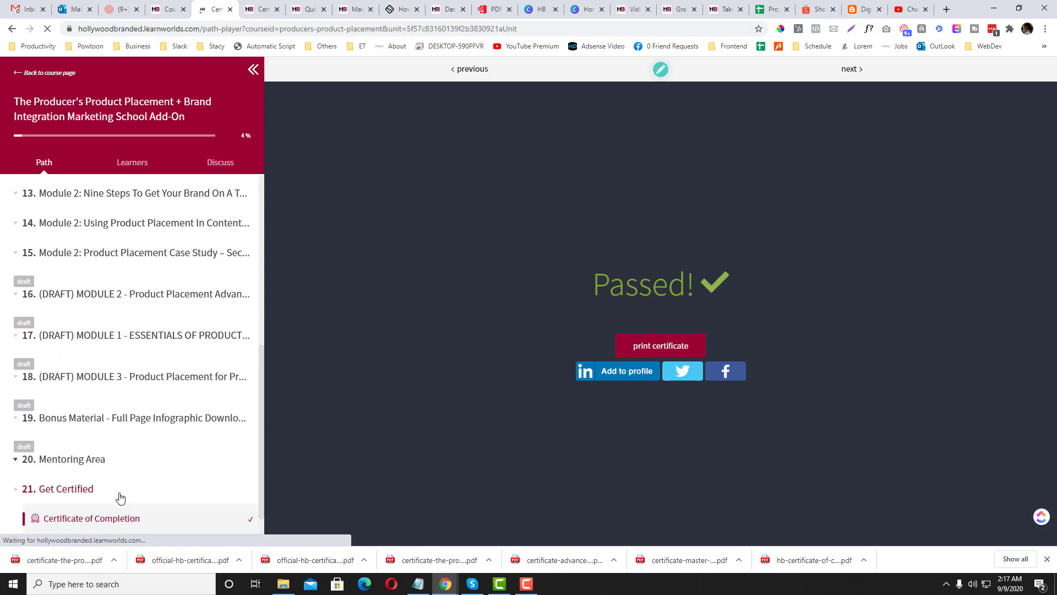
click(117, 486)
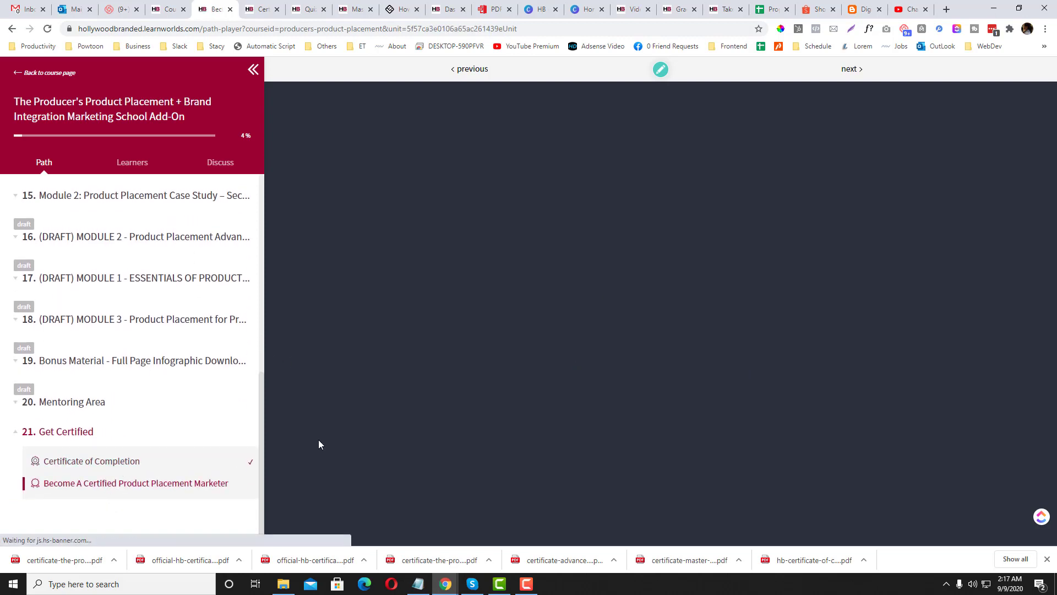
click(662, 171)
text(Angel)
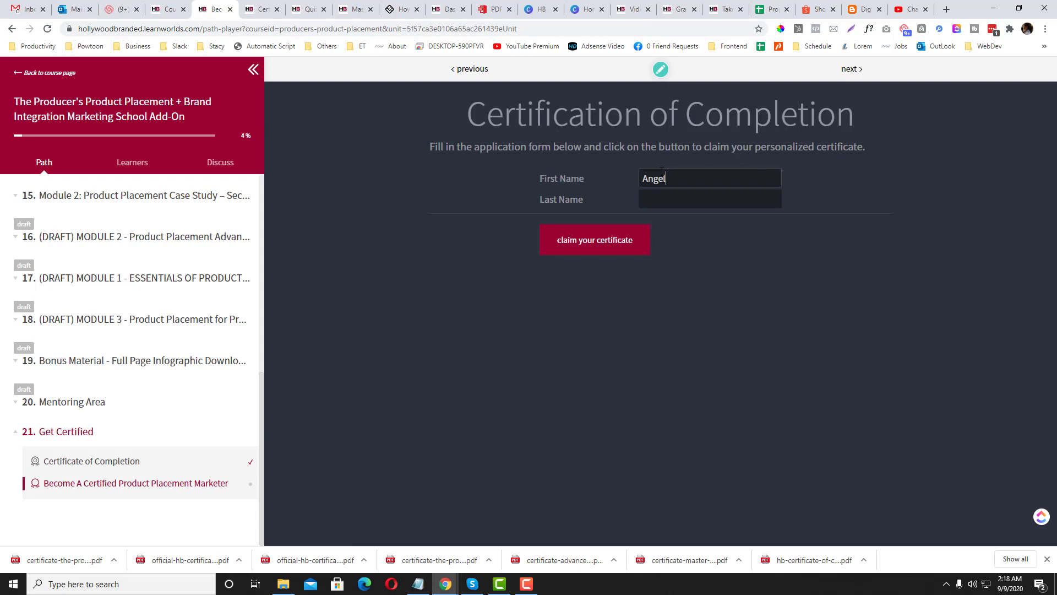
text(ic)
key(Tab)
text(Sa)
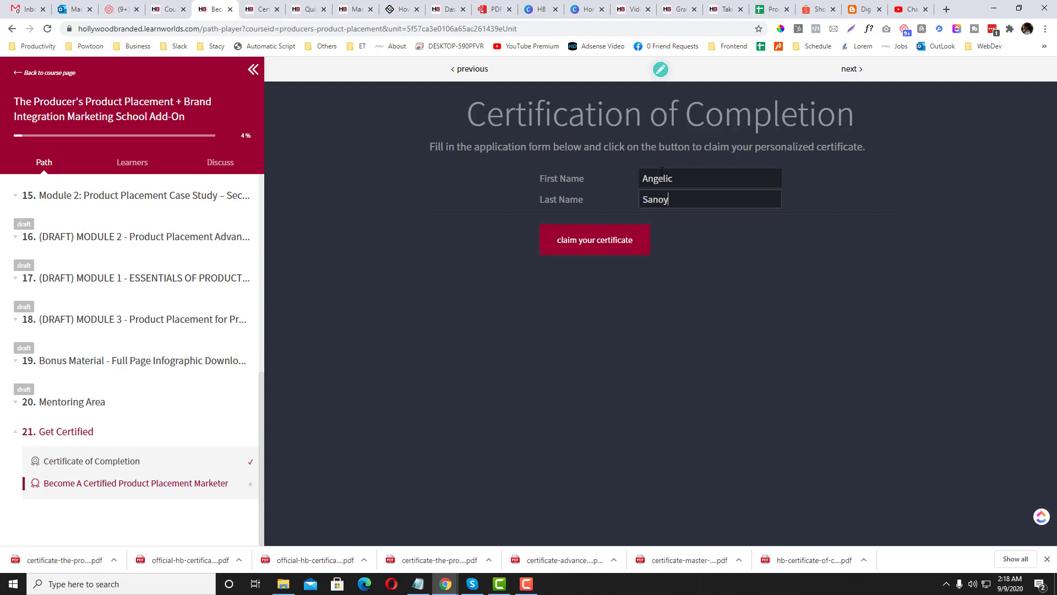
key(ctrl+a)
click(699, 225)
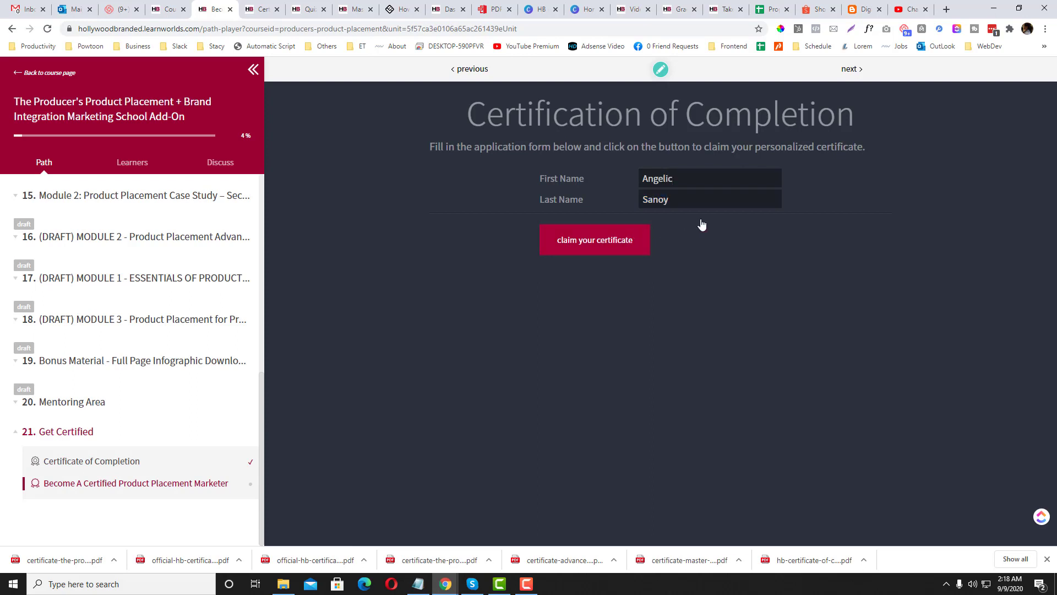
Read over the exam readiness warning and start the certification exam
drag(500, 201, 738, 278)
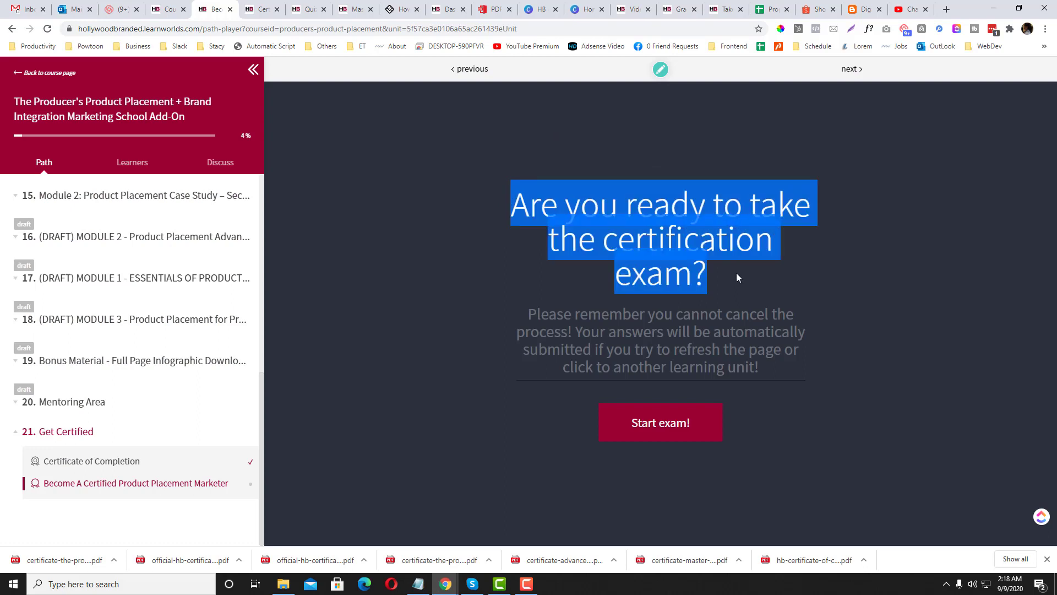
drag(537, 312, 774, 366)
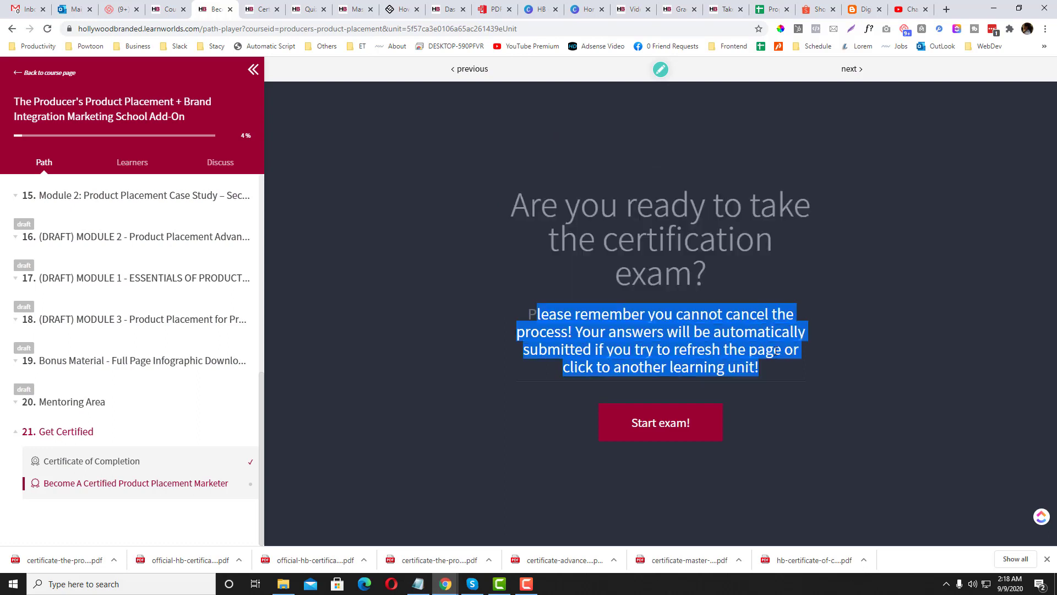
click(572, 305)
drag(646, 315, 830, 378)
click(832, 365)
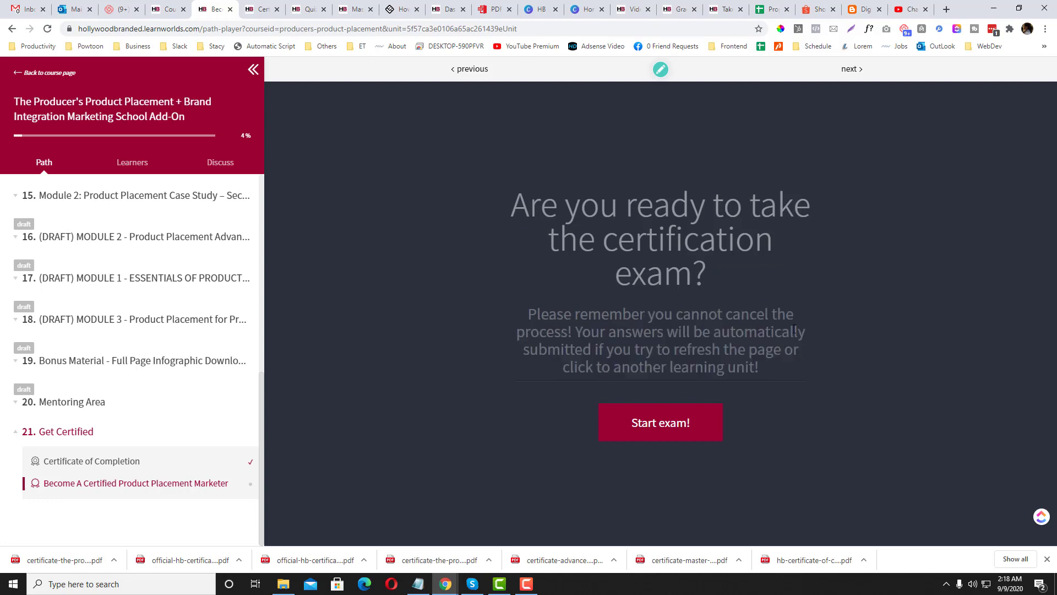
click(682, 417)
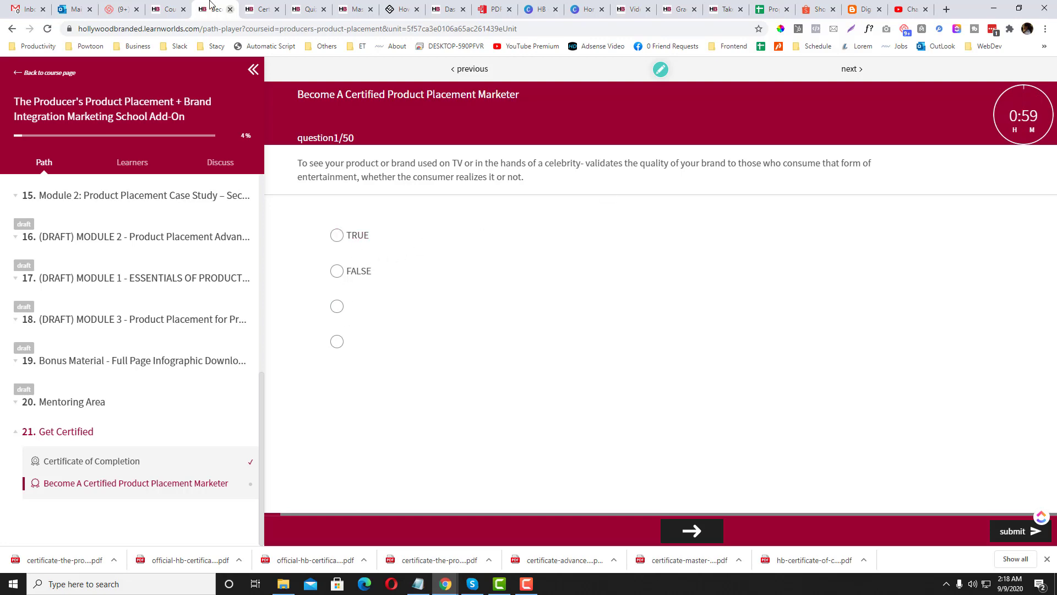
Delete the two empty answer options from the exam's question 1 in the editor
click(170, 9)
scroll(523, 308, down, 10)
scroll(523, 308, down, 7)
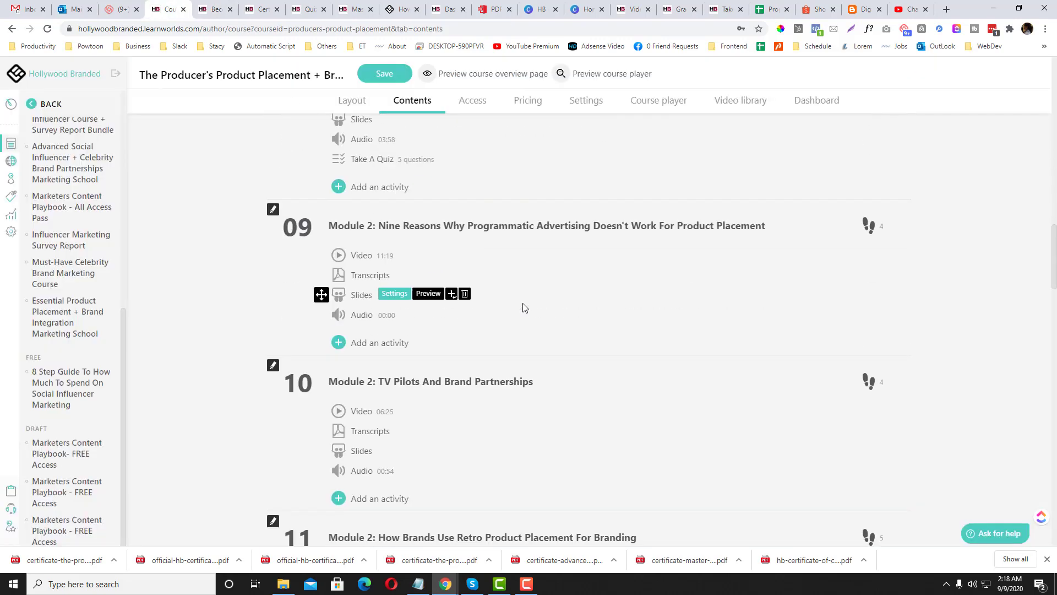
scroll(524, 308, down, 5)
scroll(522, 307, down, 8)
scroll(523, 308, down, 8)
scroll(523, 307, down, 5)
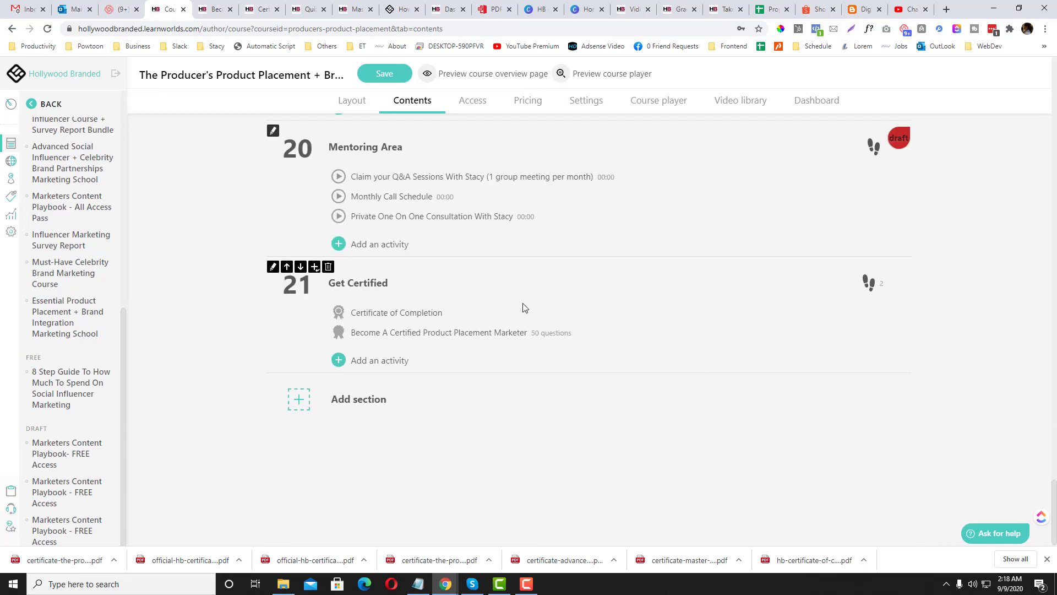
click(593, 326)
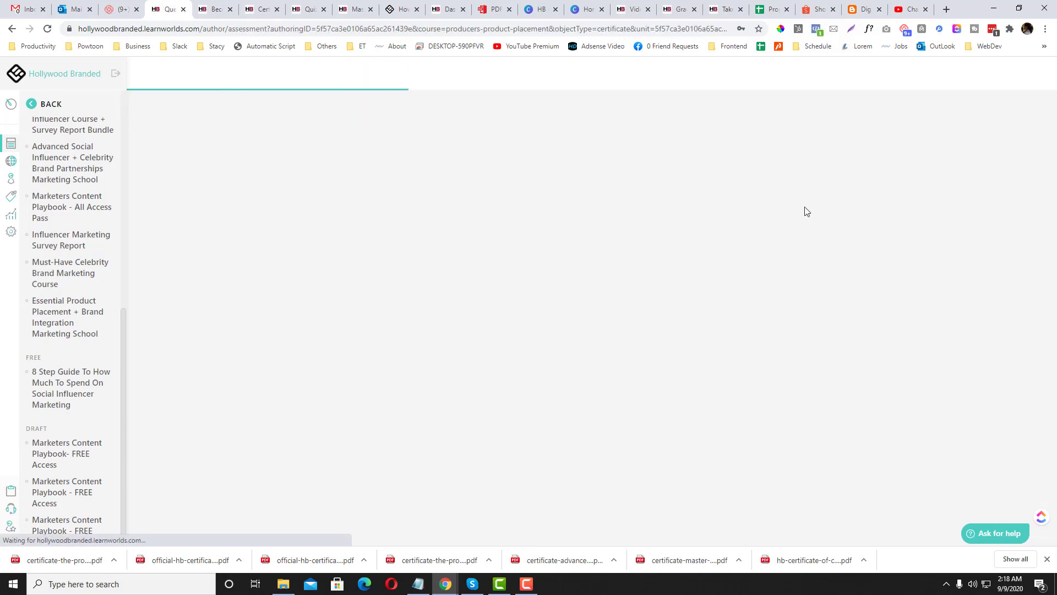
scroll(545, 294, down, 2)
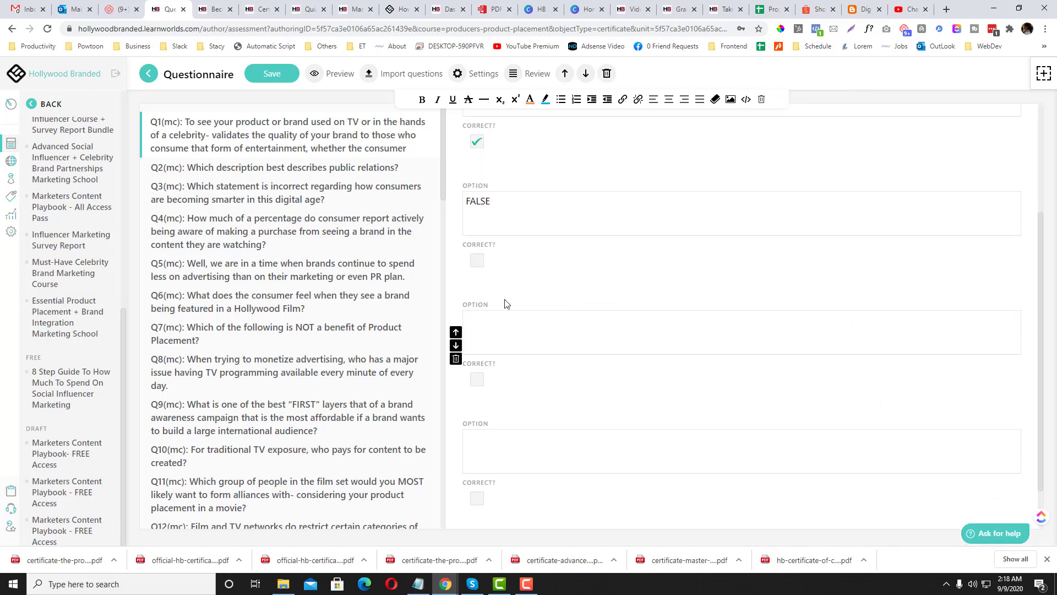
click(456, 361)
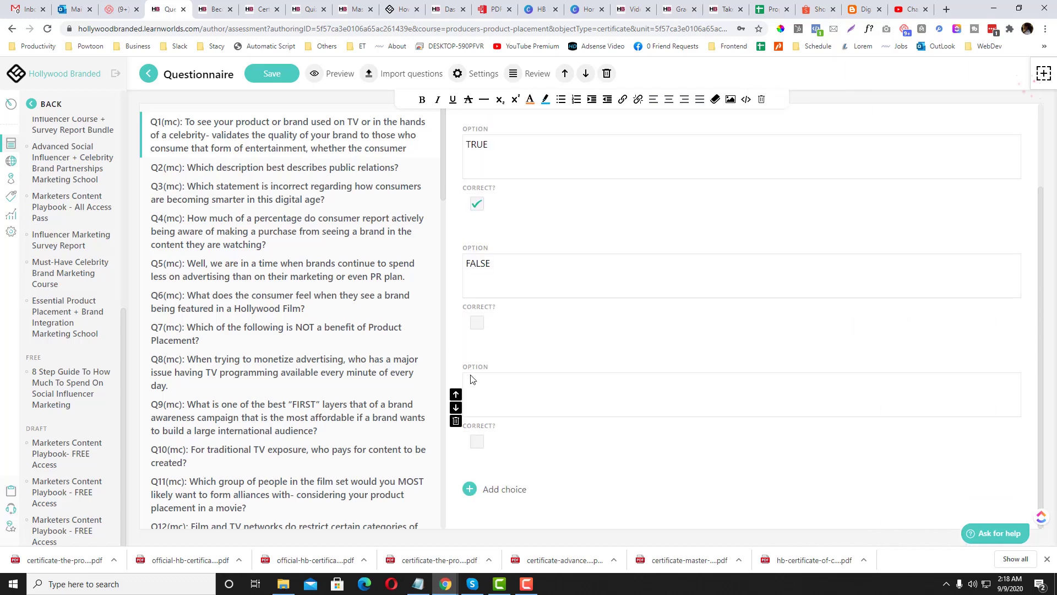
click(456, 420)
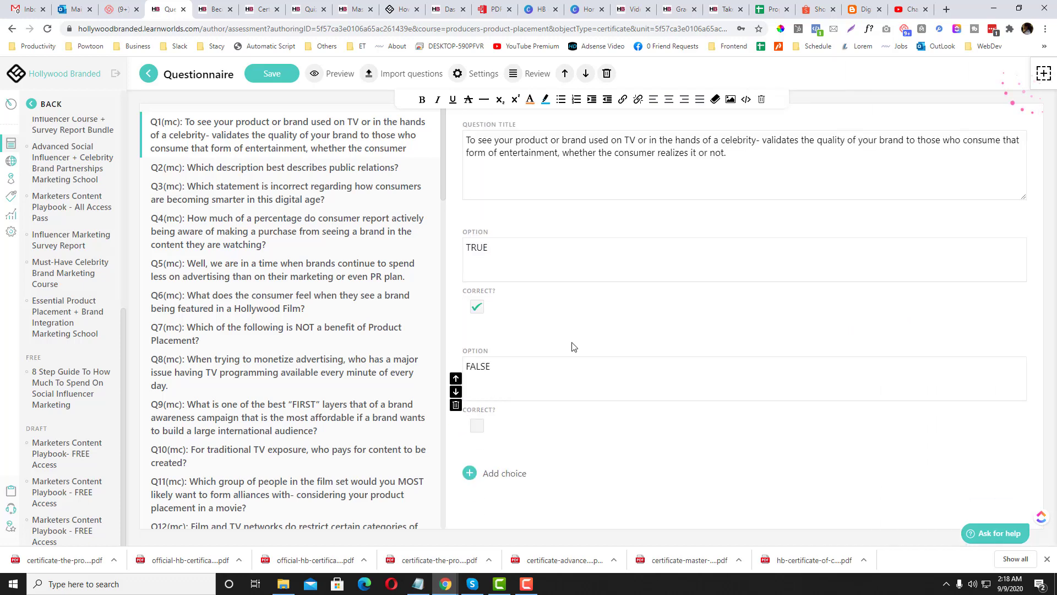
Save the questionnaire and reload the exam in the course player
click(272, 73)
click(215, 10)
key(Return)
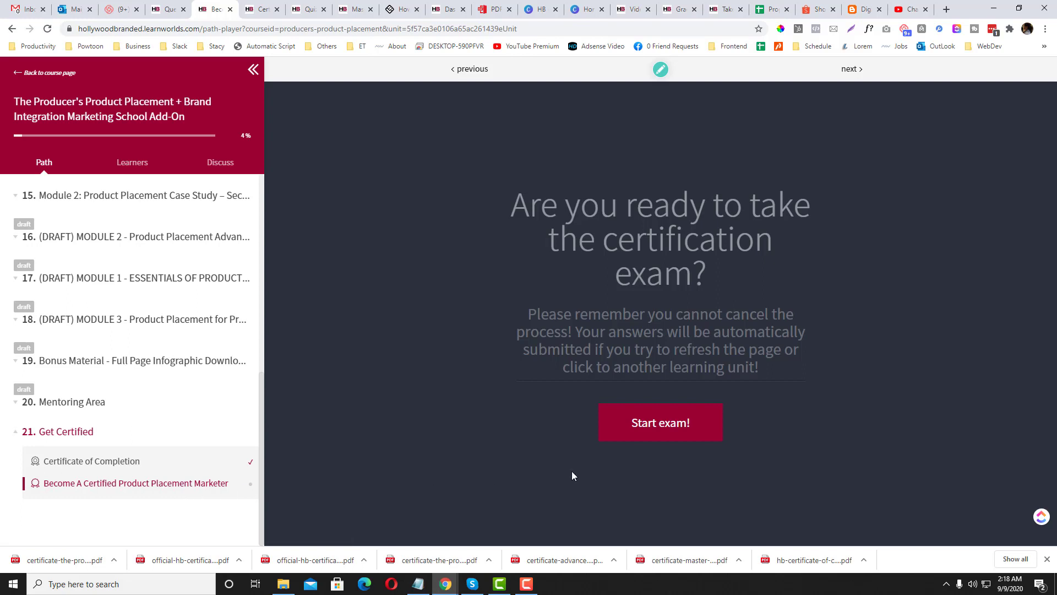
Start the exam, confirm question 1 shows only TRUE and FALSE, and return to the editor
click(644, 439)
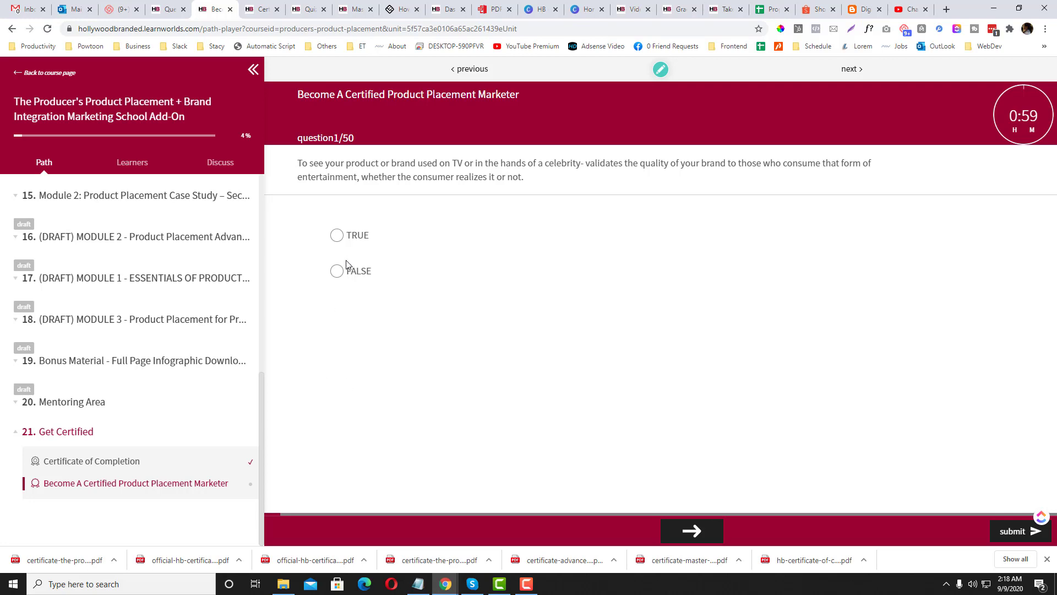
click(165, 9)
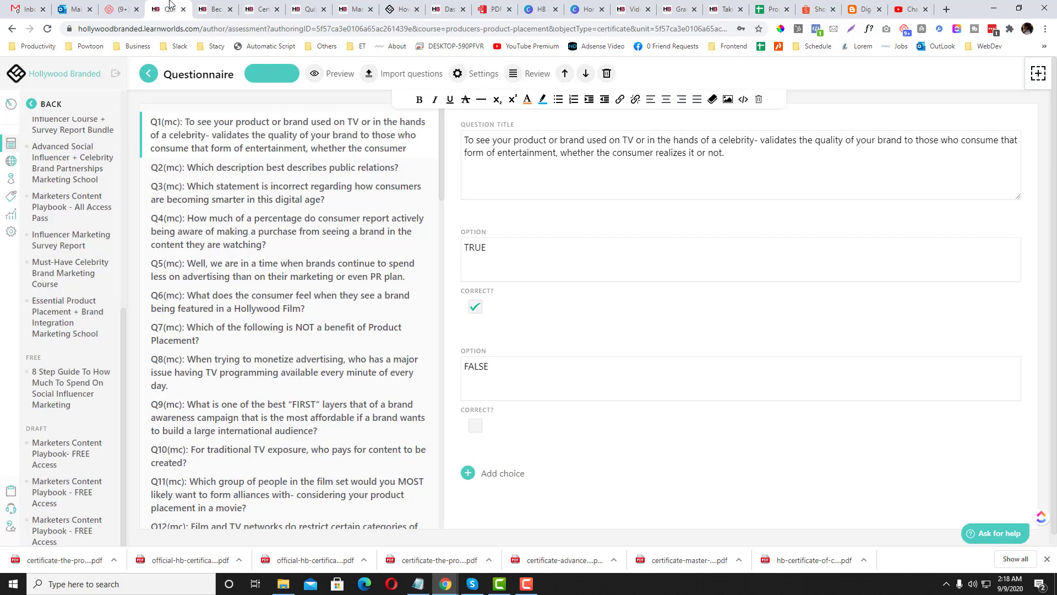
Browse the sidebar to Report Center > Question Banks and review the seven banks
click(37, 104)
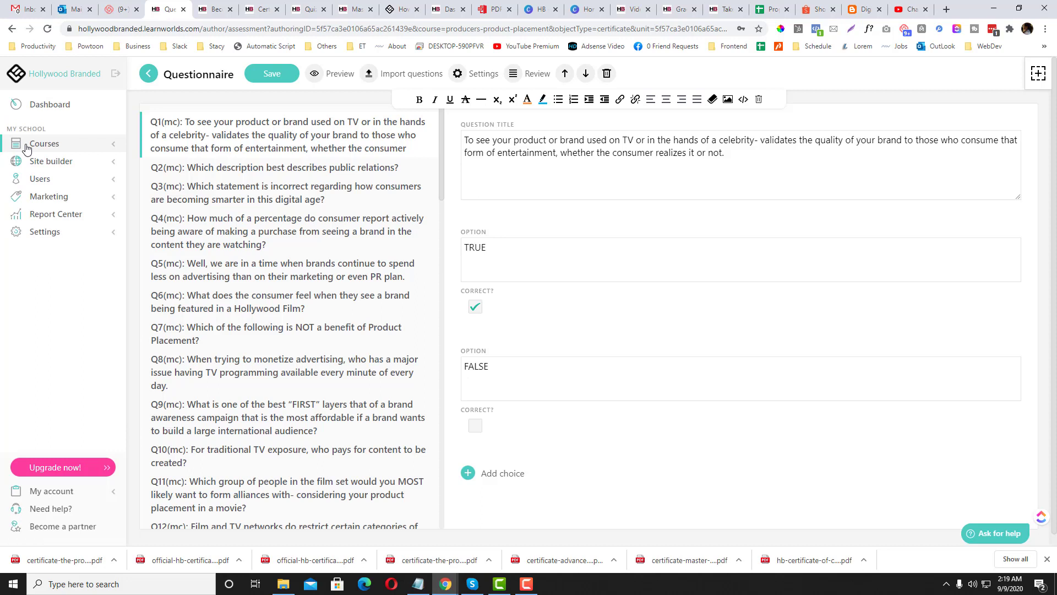
click(27, 148)
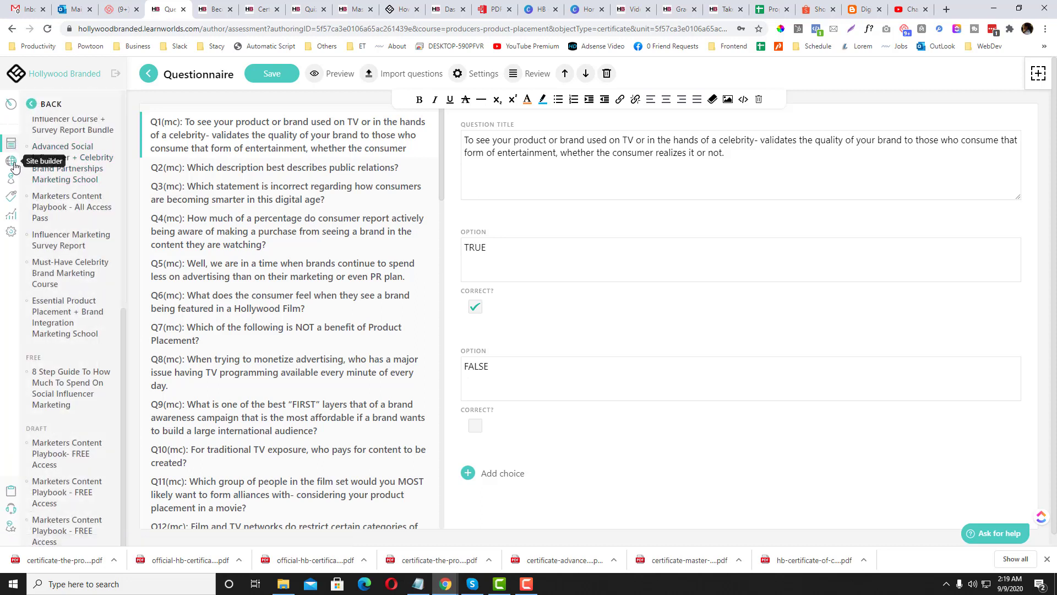
click(15, 164)
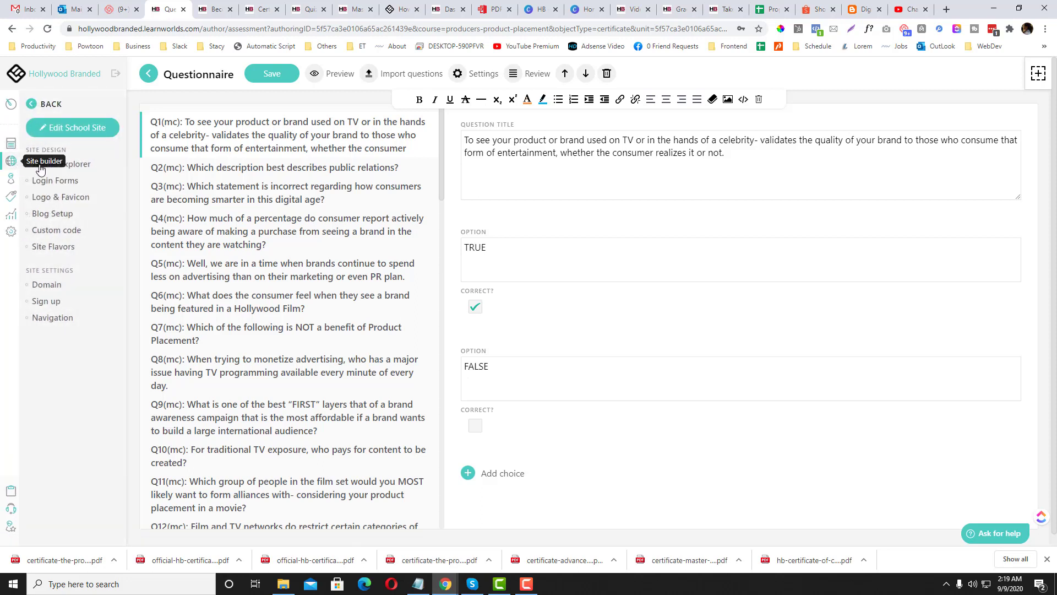
click(13, 220)
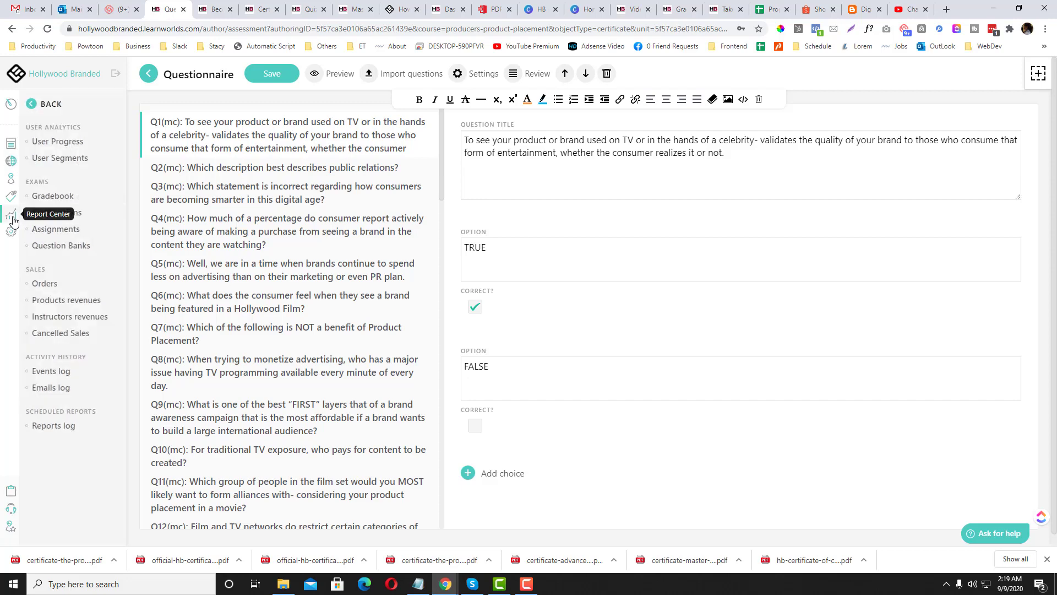
click(73, 245)
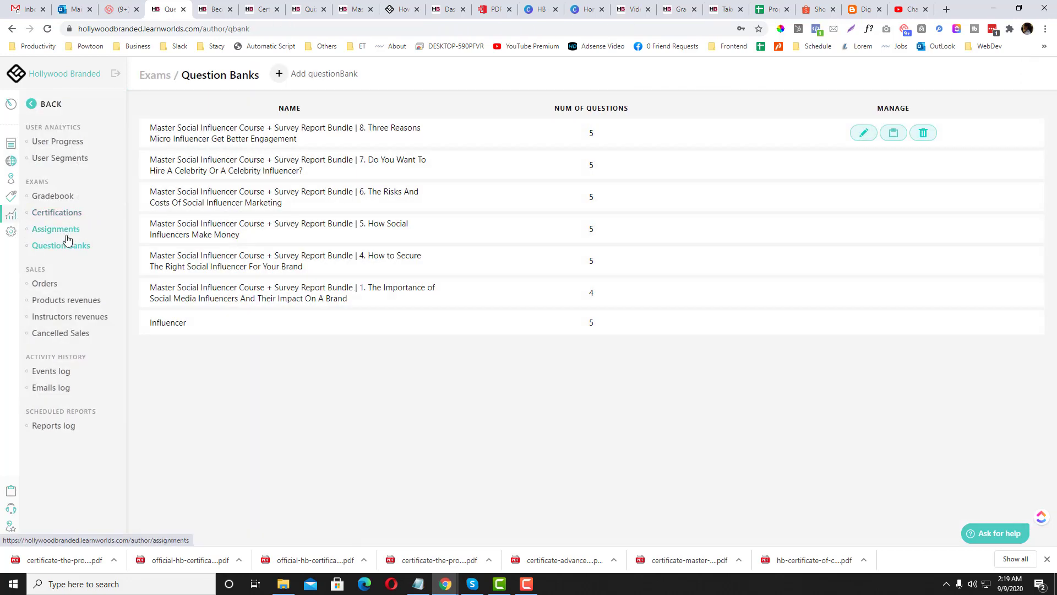
Begin adding a new question bank, then cancel without creating it
click(305, 78)
click(870, 115)
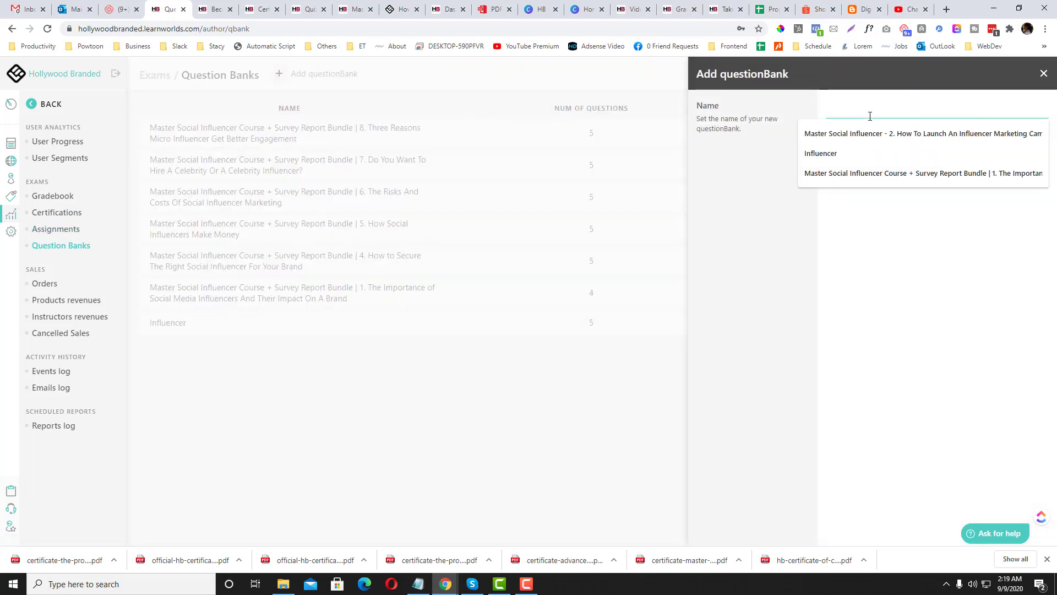
click(772, 165)
click(909, 163)
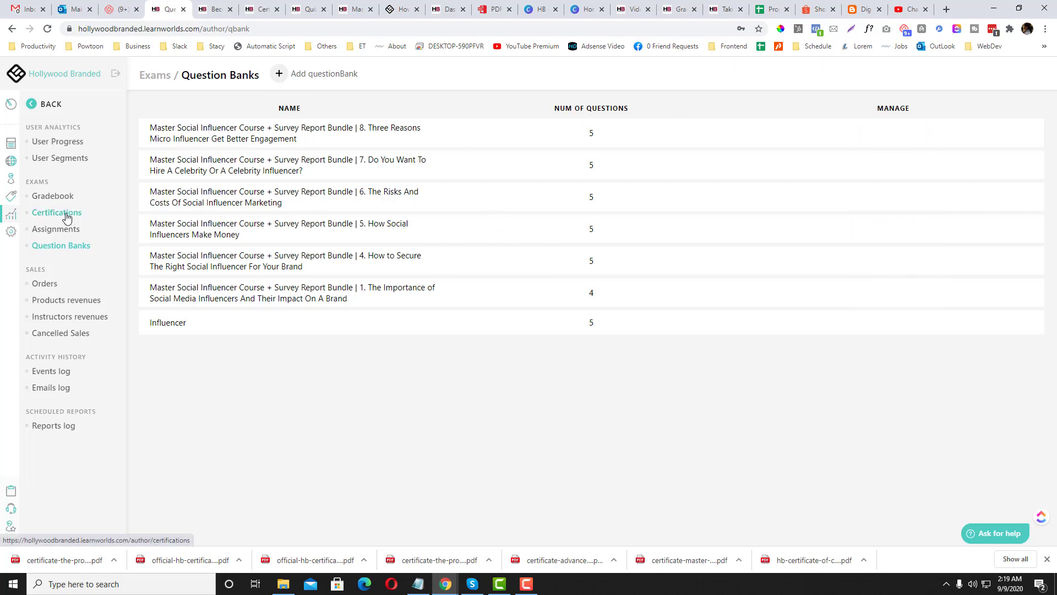
View the Advanced Social Influencer course gradebook and the three issued certifications
click(59, 196)
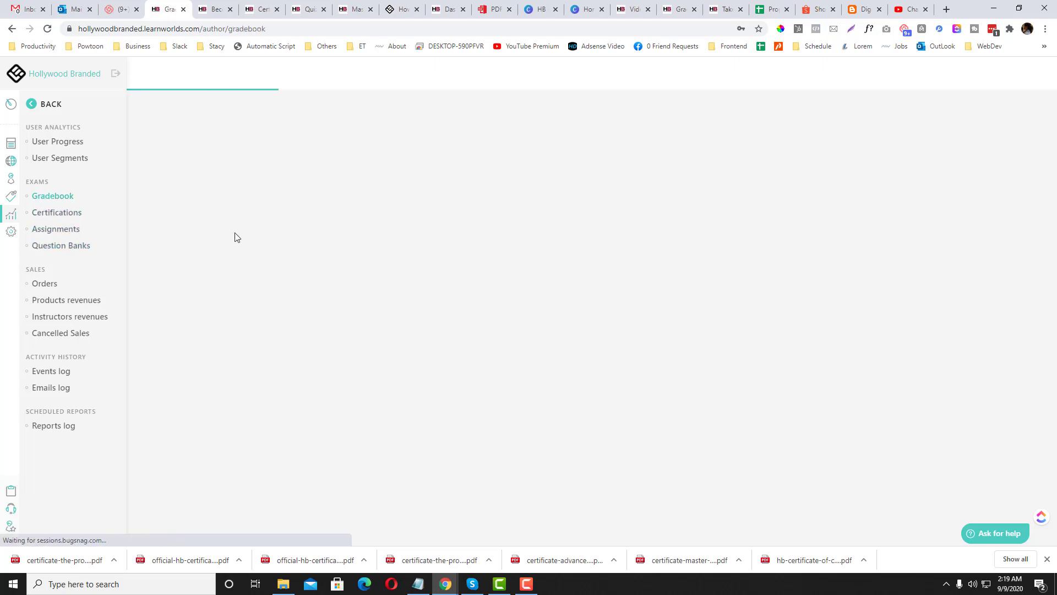
click(597, 283)
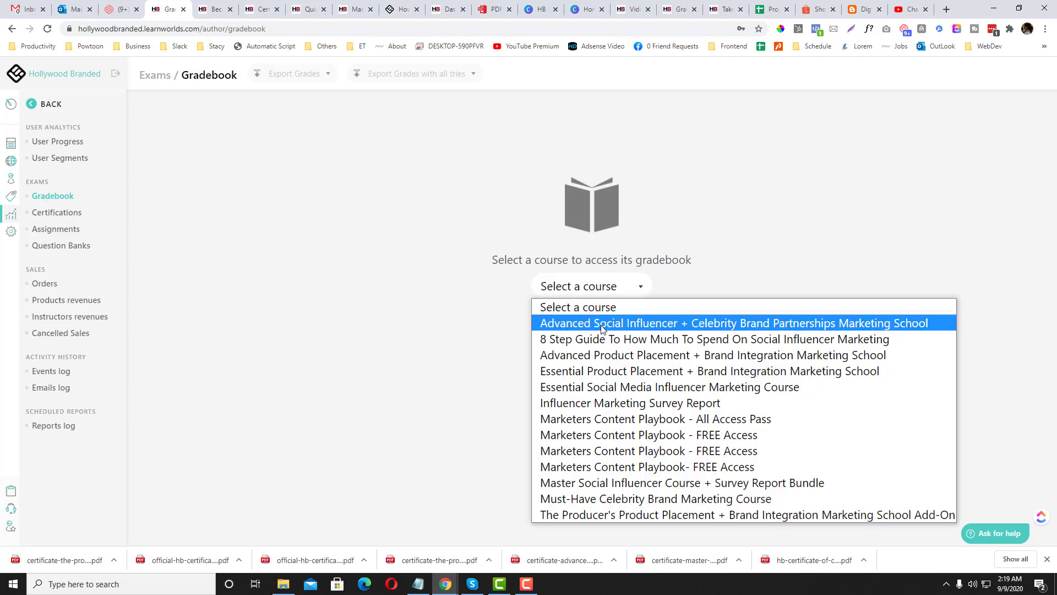
click(602, 322)
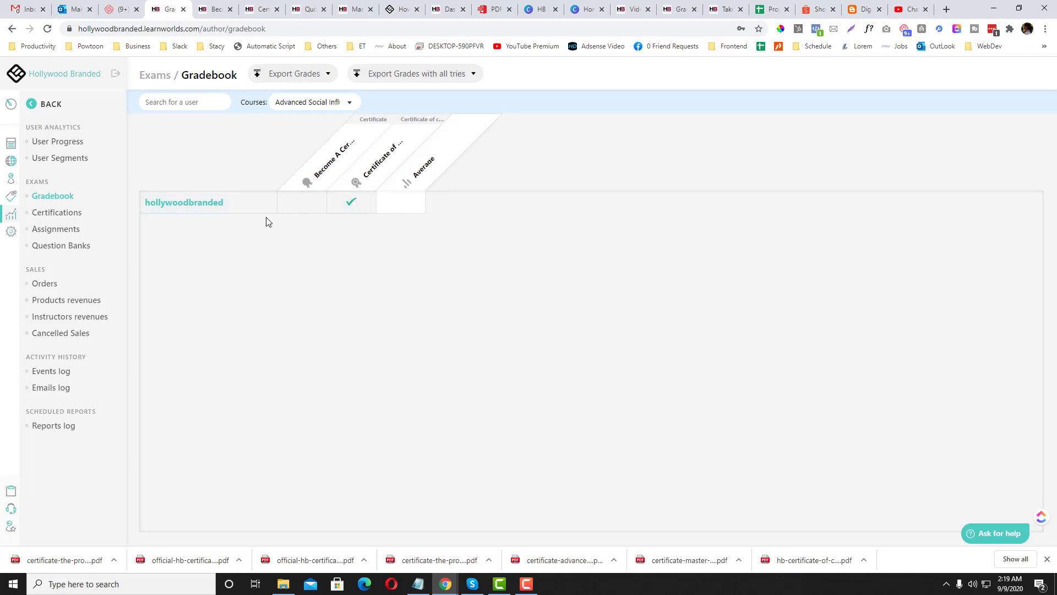
click(73, 213)
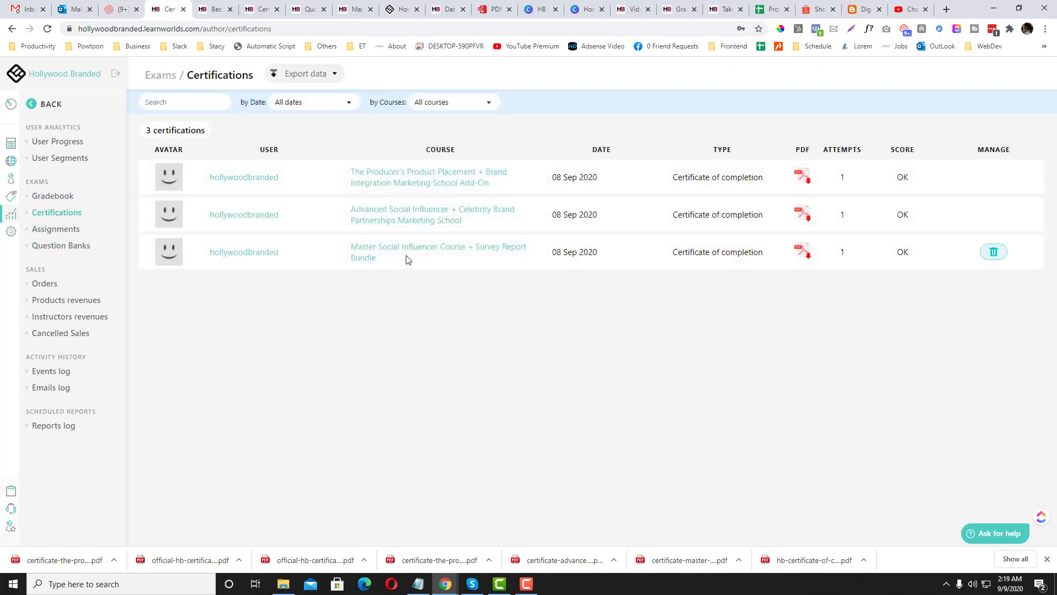
mouse_move(696, 177)
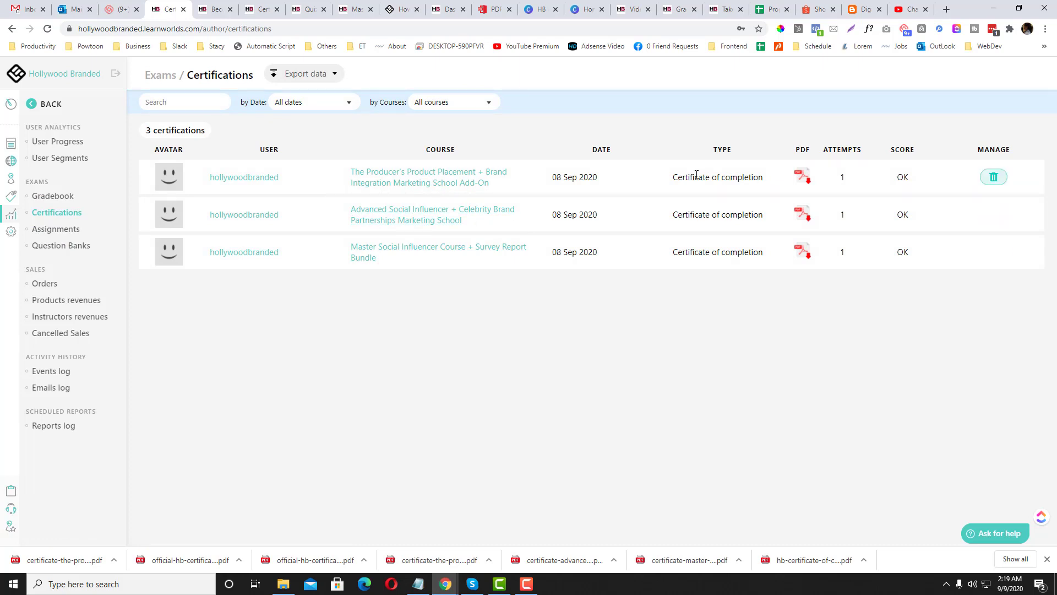
Highlight the details of the three issued certificate rows in the Certifications table
drag(699, 189, 823, 244)
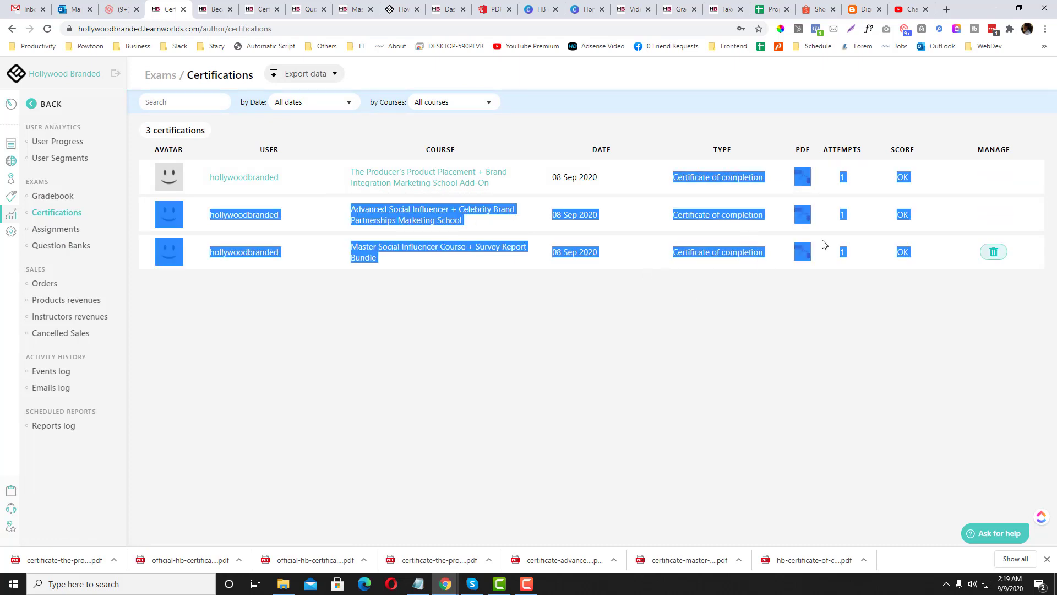
click(843, 223)
drag(877, 174, 933, 261)
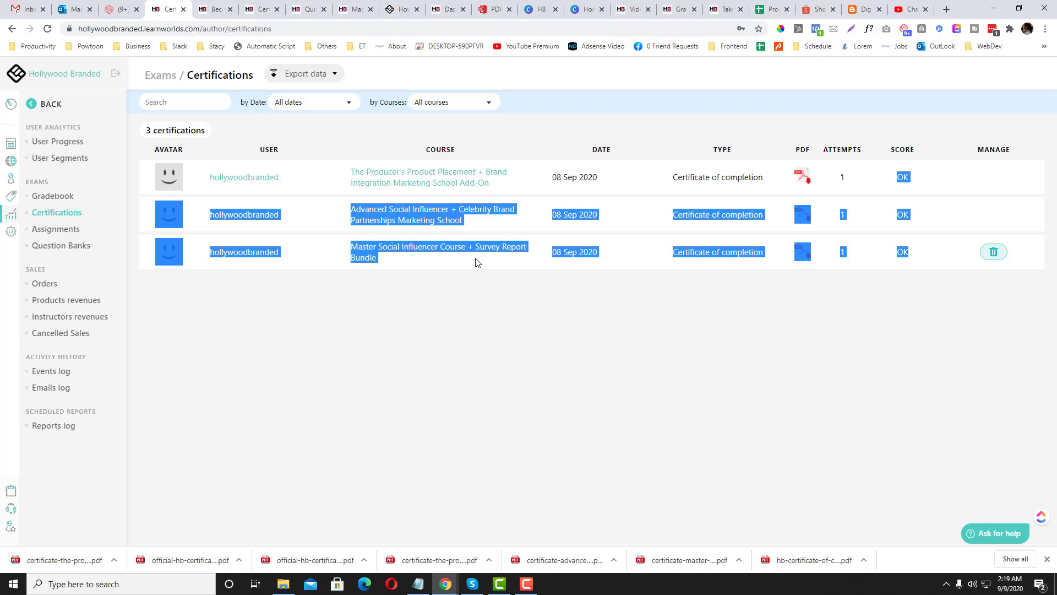
click(470, 288)
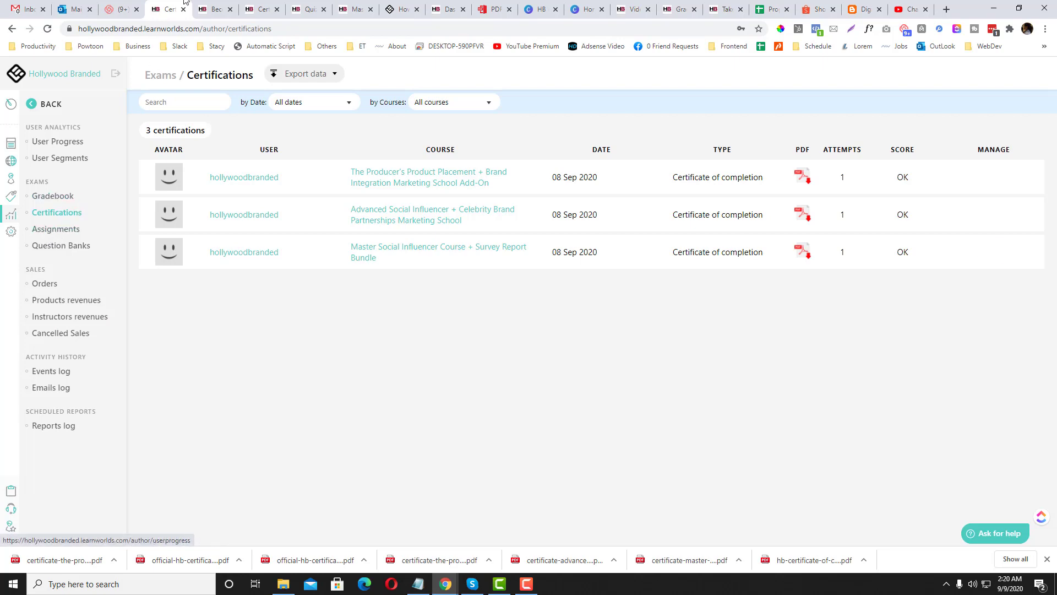
Compare the certificates with the exam, then show the Certificate of Completion's Passed! page
click(214, 10)
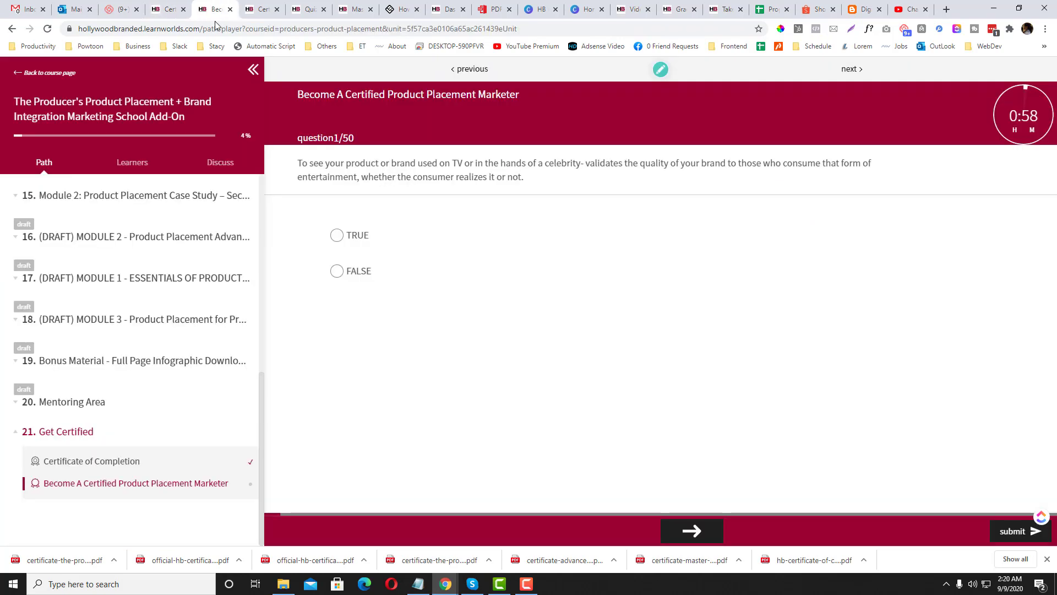
click(169, 8)
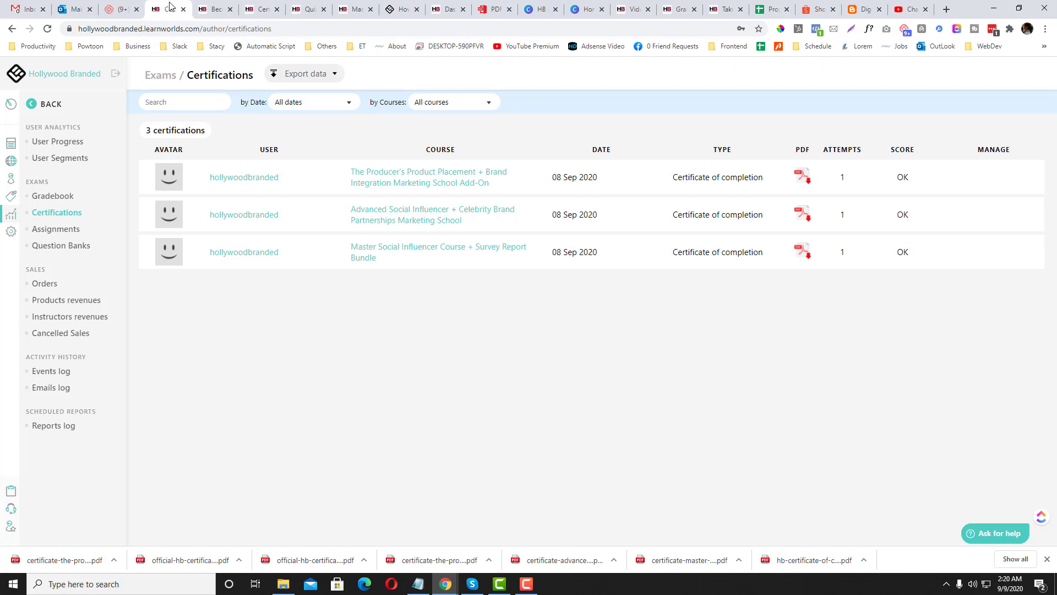
click(212, 9)
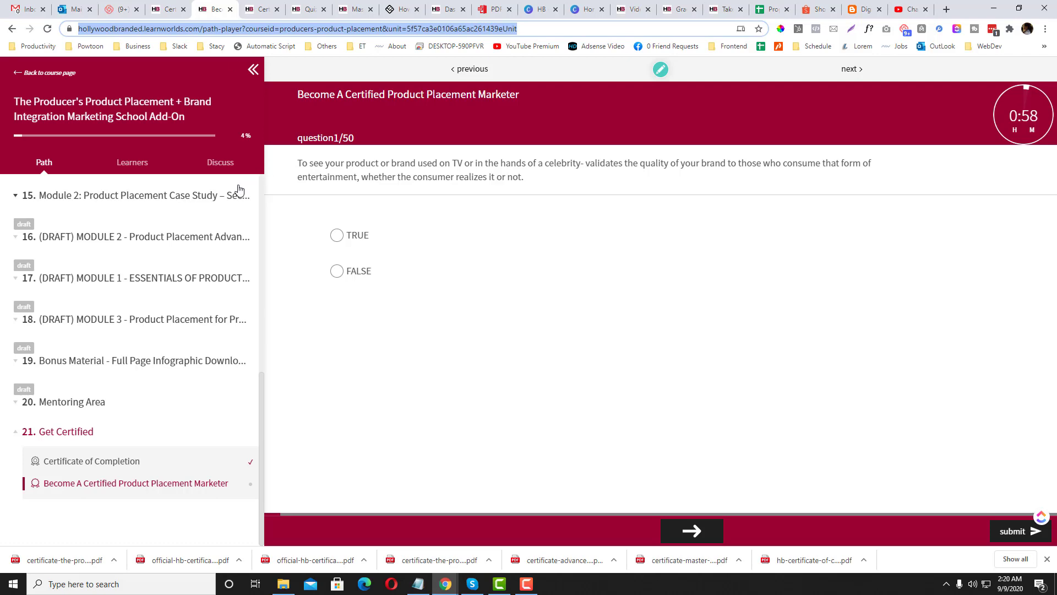
scroll(239, 190, up, 5)
click(269, 4)
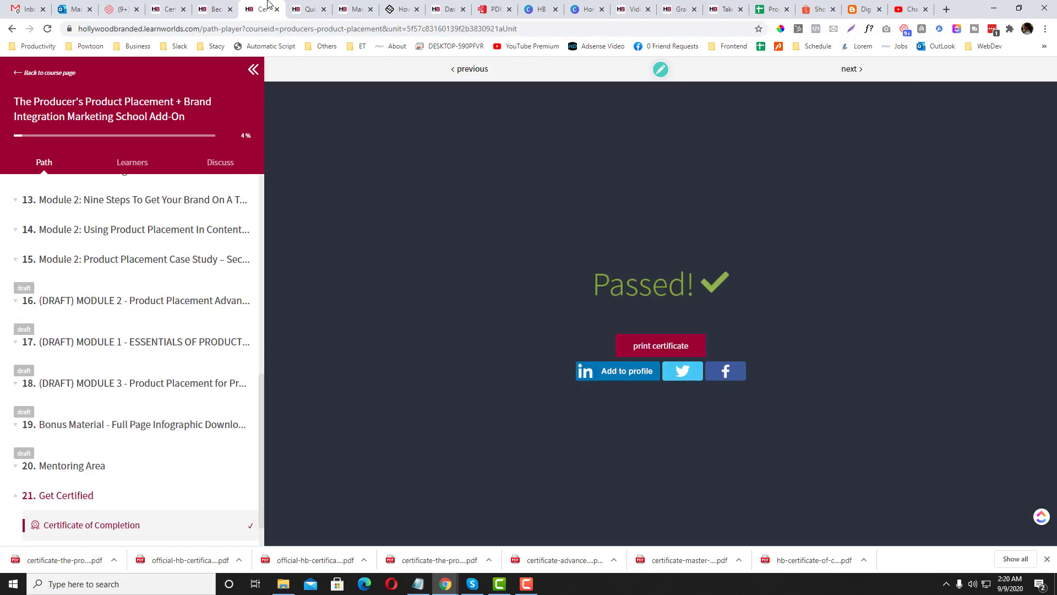